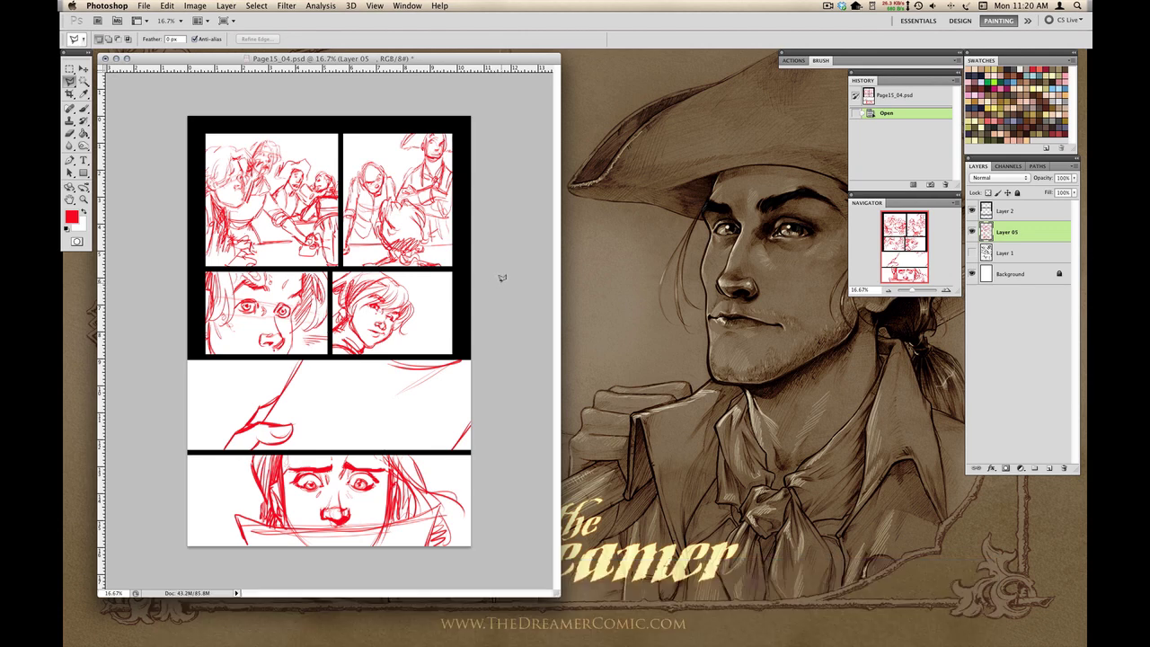
- Hide the panel-border layer, Layer 2, to view the bare sketch, and show it again
{"action": "left_click", "coordinate": [973, 211]}
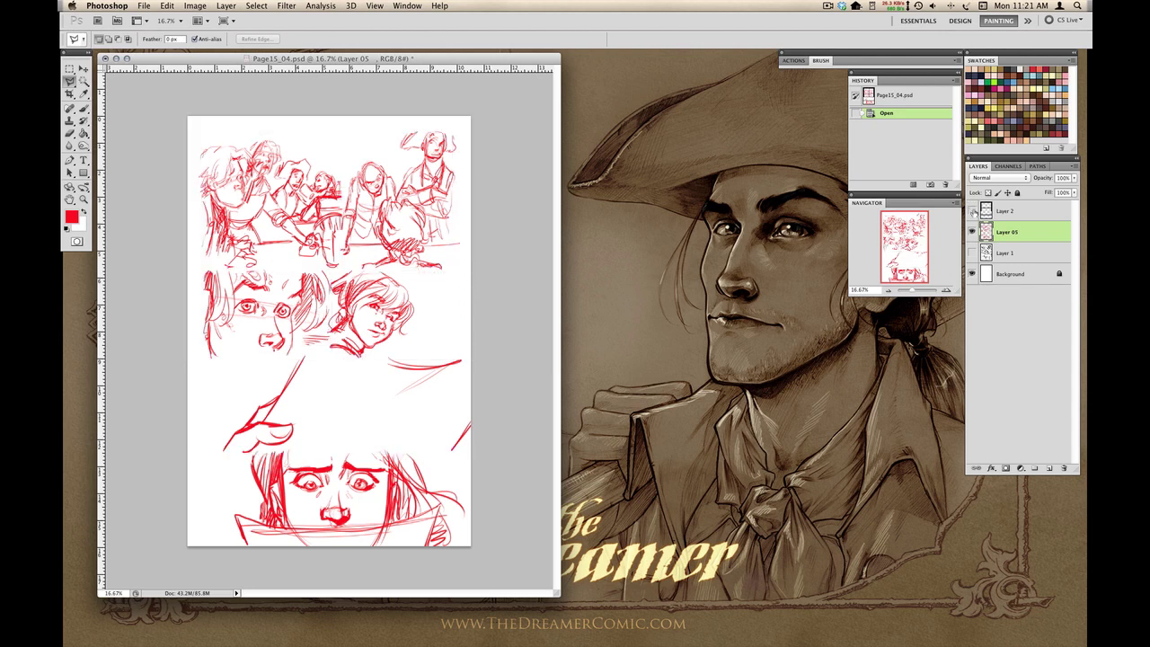
{"action": "left_click", "coordinate": [973, 210]}
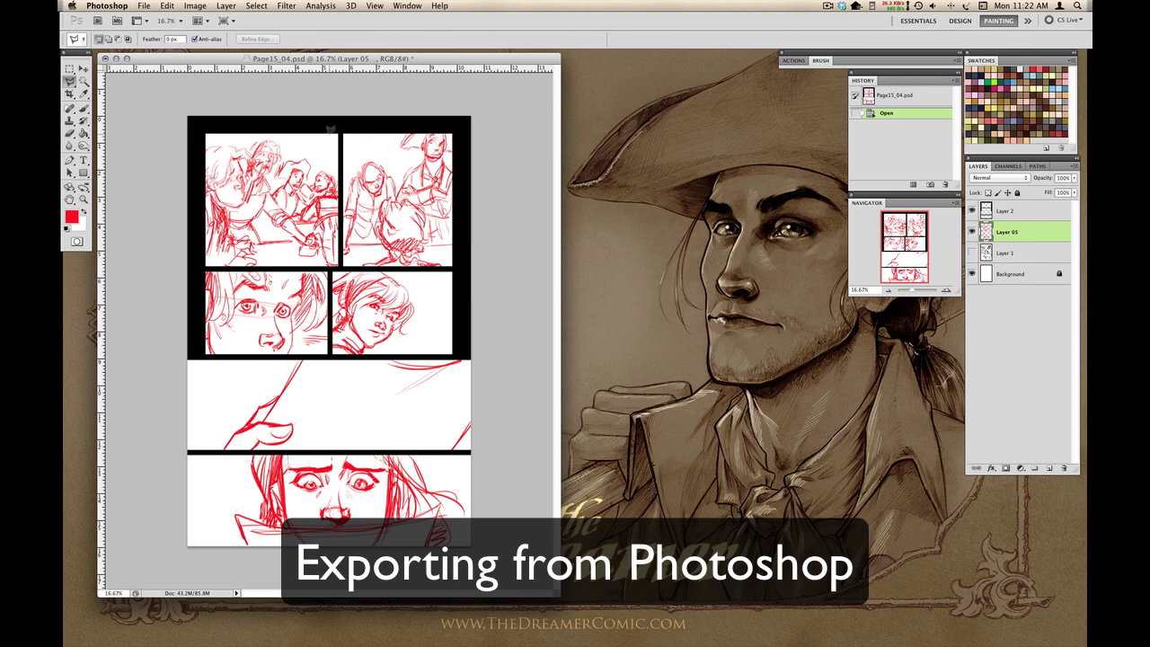
- Save a JPEG copy of the comic page to the Desktop as Page15_04.jpg with Maximum quality 10
{"action": "left_click", "coordinate": [146, 7]}
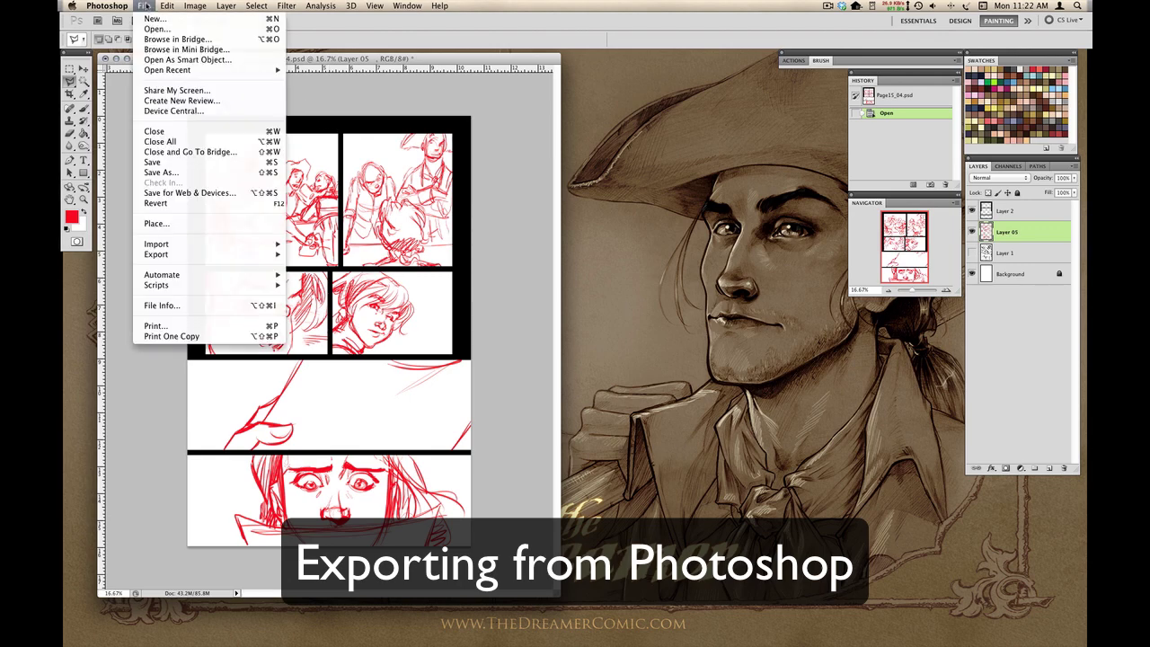
{"action": "left_click", "coordinate": [199, 174]}
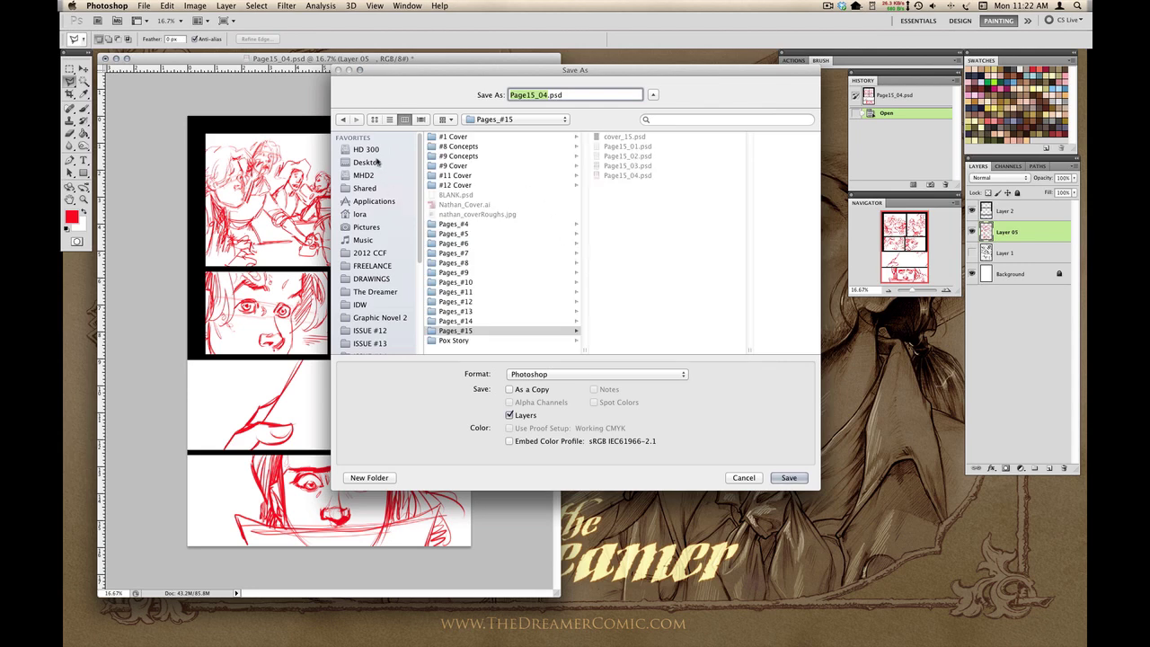
{"action": "left_click", "coordinate": [376, 163]}
{"action": "left_click", "coordinate": [622, 380]}
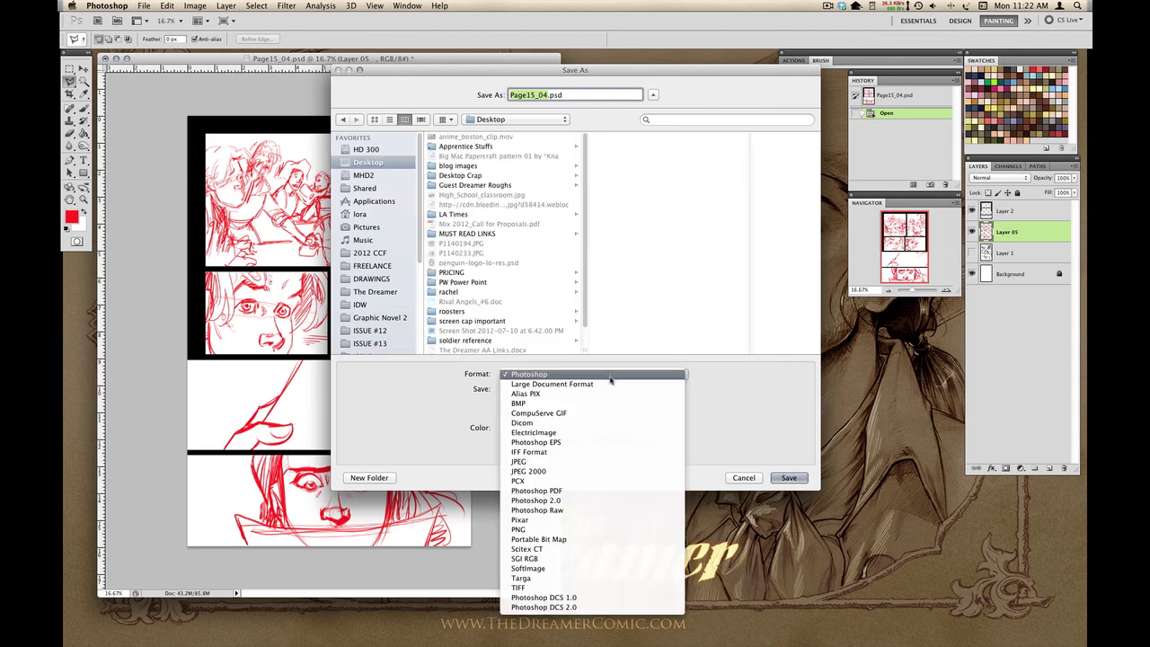
{"action": "left_click", "coordinate": [608, 462]}
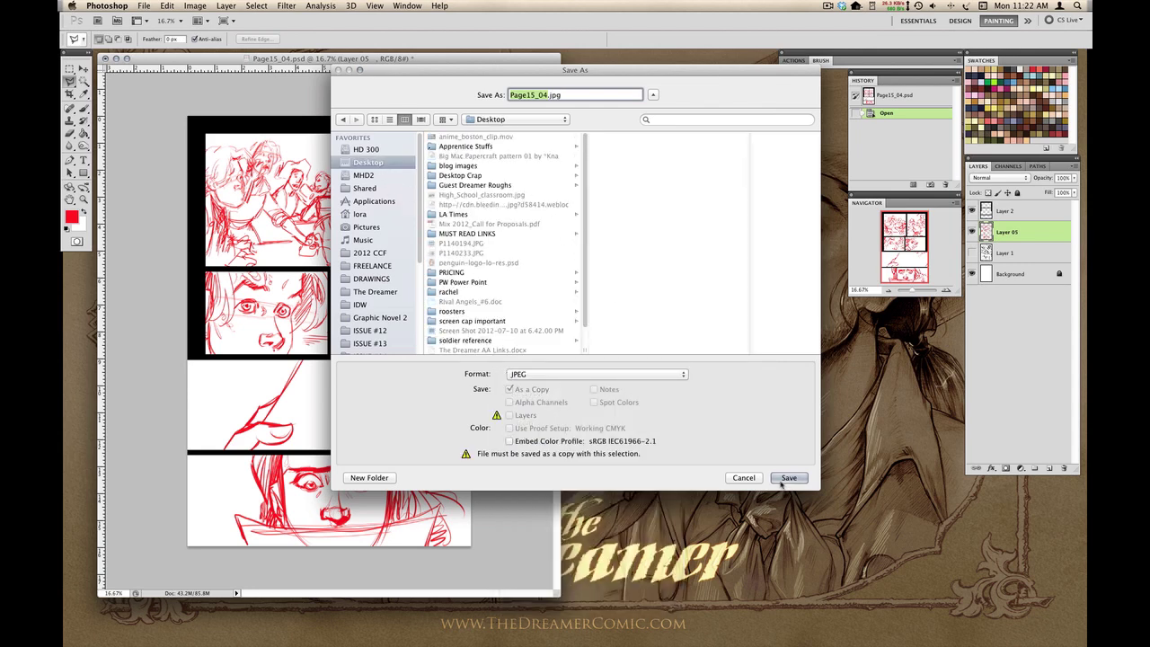
{"action": "left_click", "coordinate": [786, 478]}
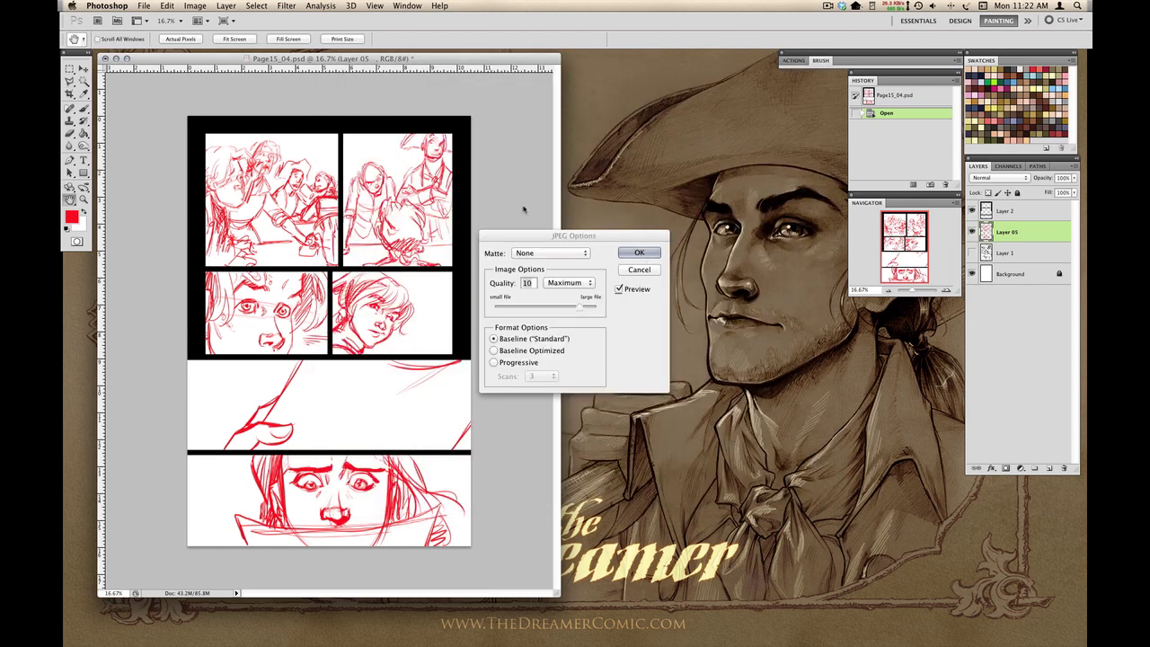
{"action": "left_click", "coordinate": [639, 252]}
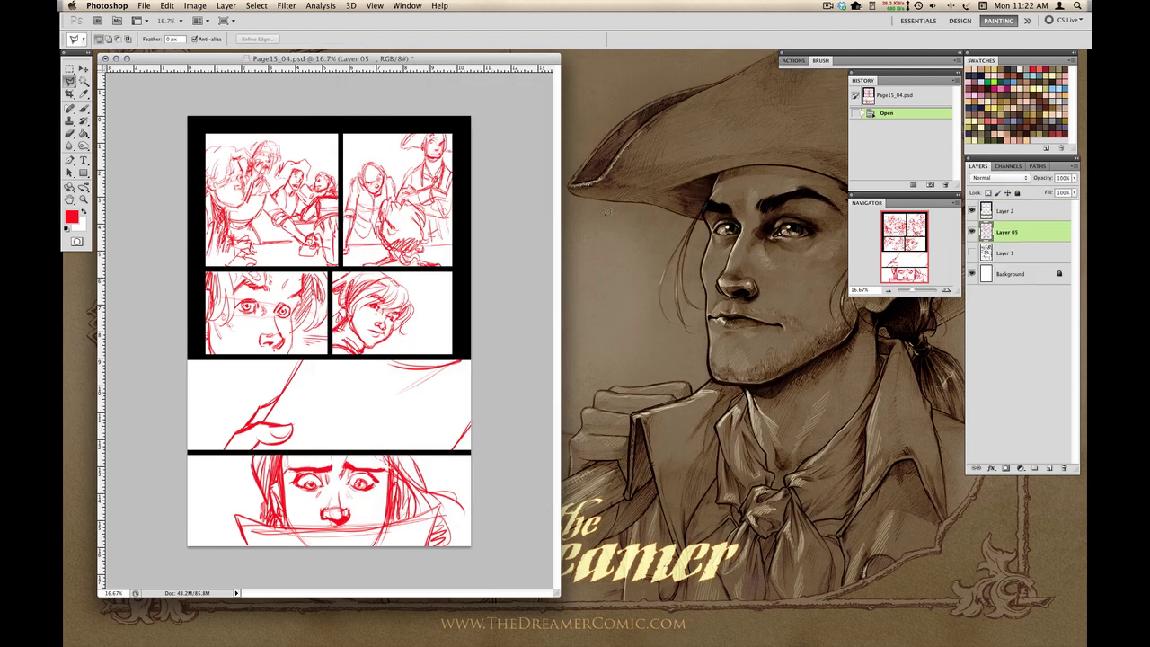
- Hide Photoshop and create a new Comic Life 2 document from the Blank Deluxe template
{"action": "left_click", "coordinate": [125, 7]}
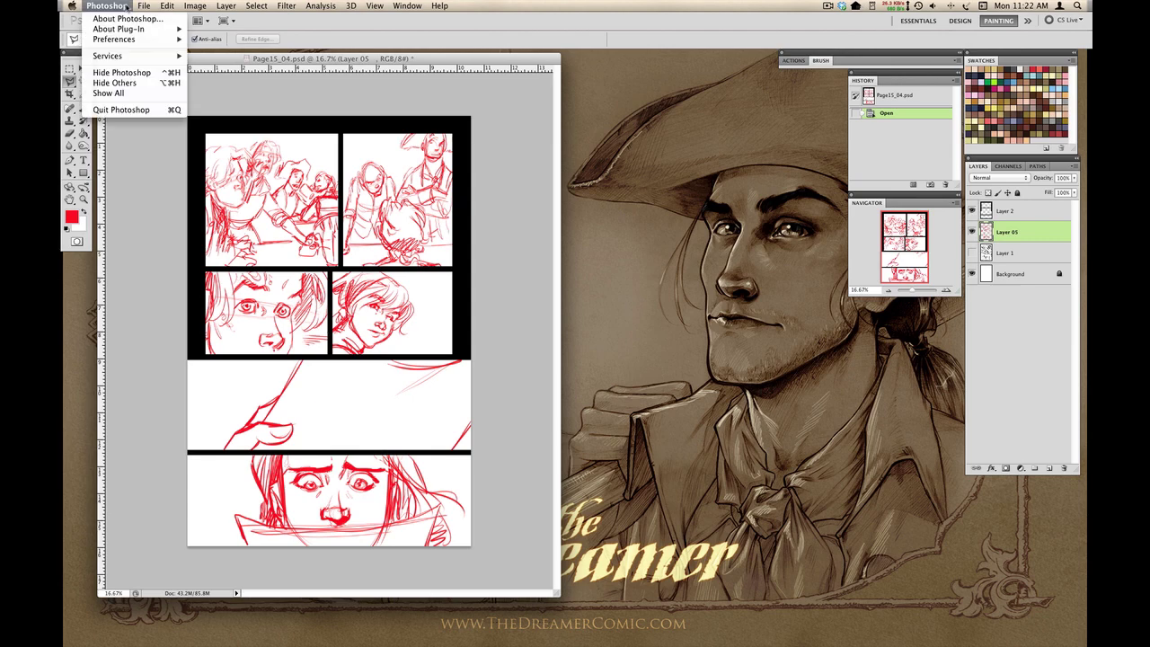
{"action": "left_click", "coordinate": [140, 72]}
{"action": "left_click_drag", "start_coordinate": [345, 206], "coordinate": [460, 160]}
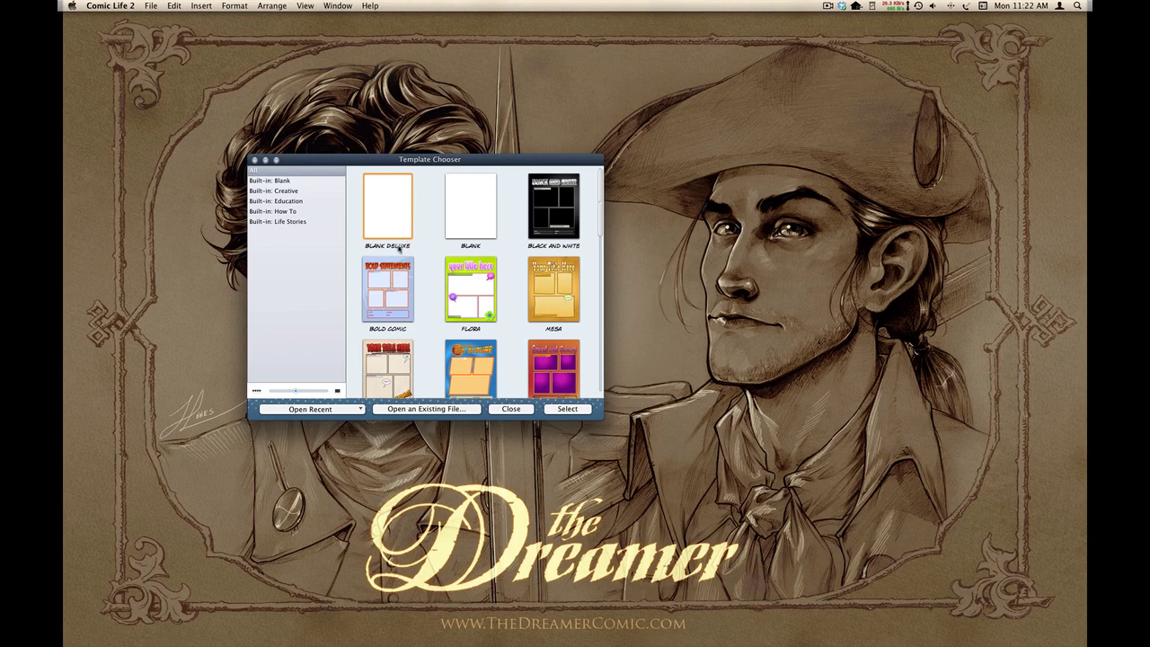
{"action": "left_click", "coordinate": [567, 409]}
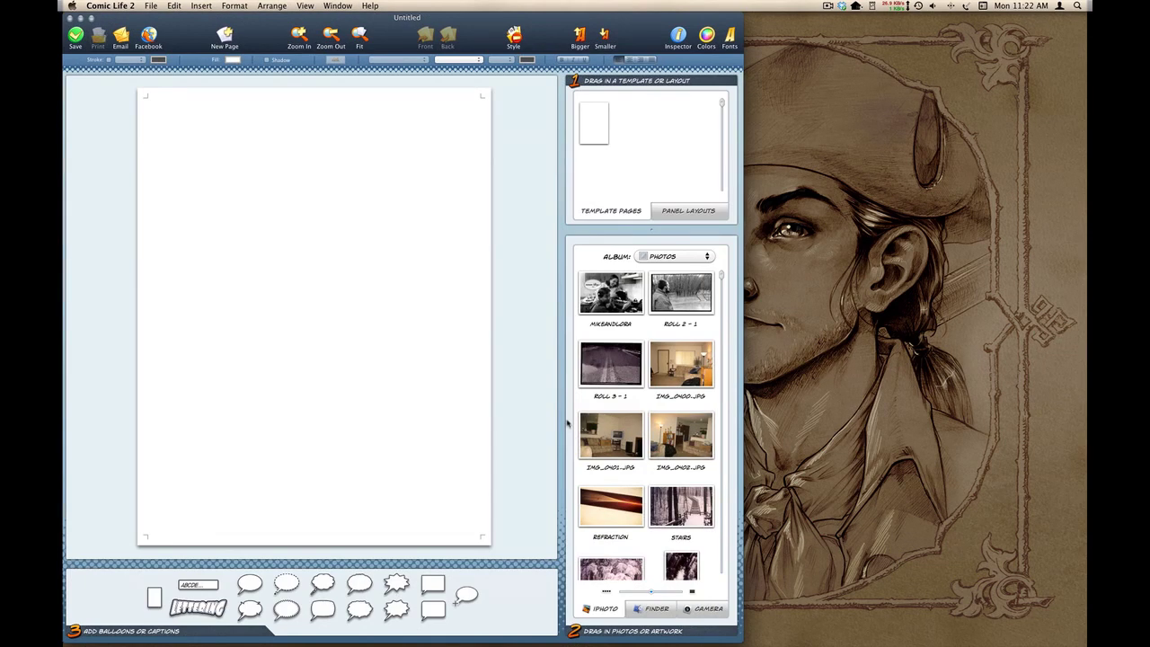
- Set the document's page size to the custom Dreamer Page preset under User Sizes
{"action": "left_click", "coordinate": [131, 6]}
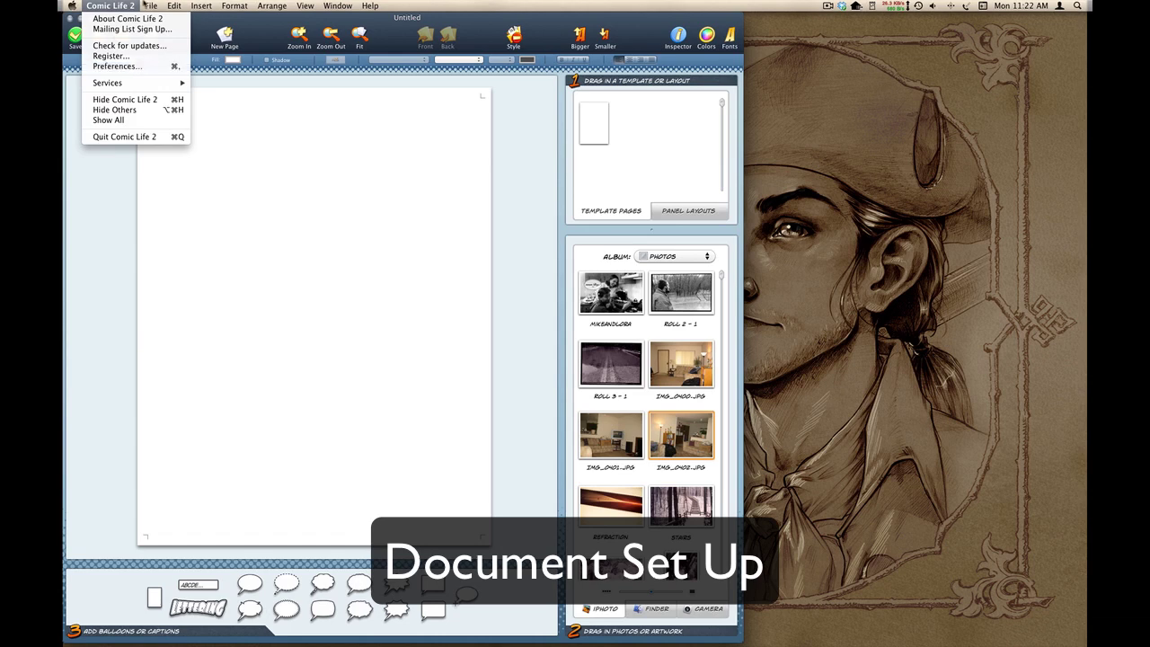
{"action": "mouse_move", "coordinate": [151, 7]}
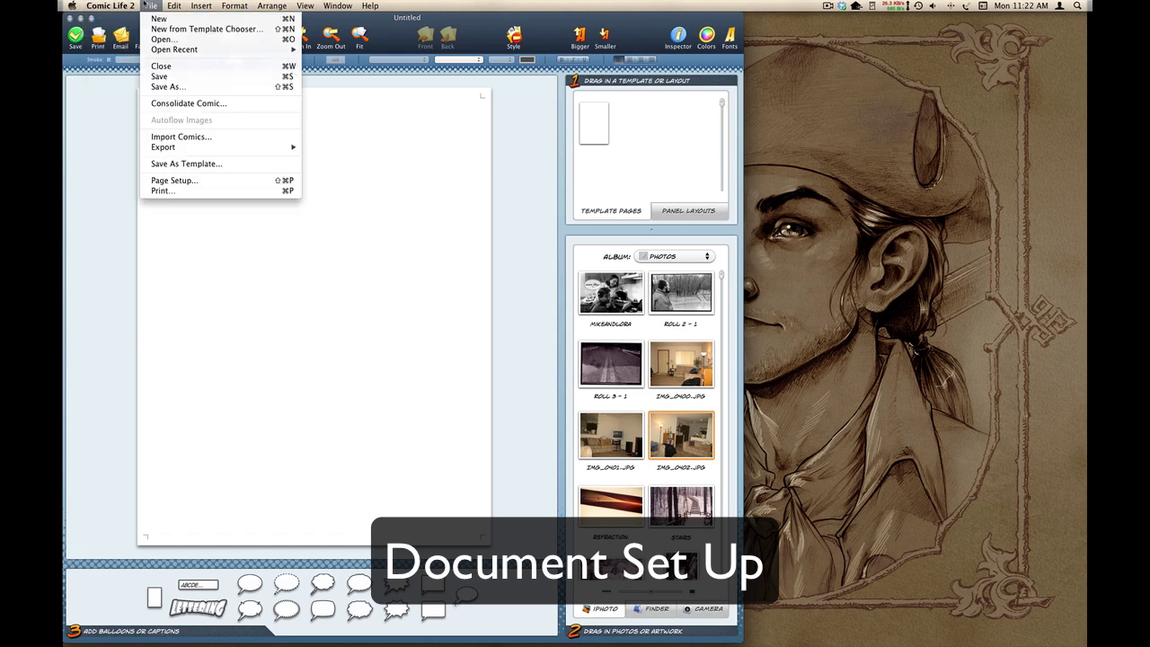
{"action": "left_click", "coordinate": [174, 181]}
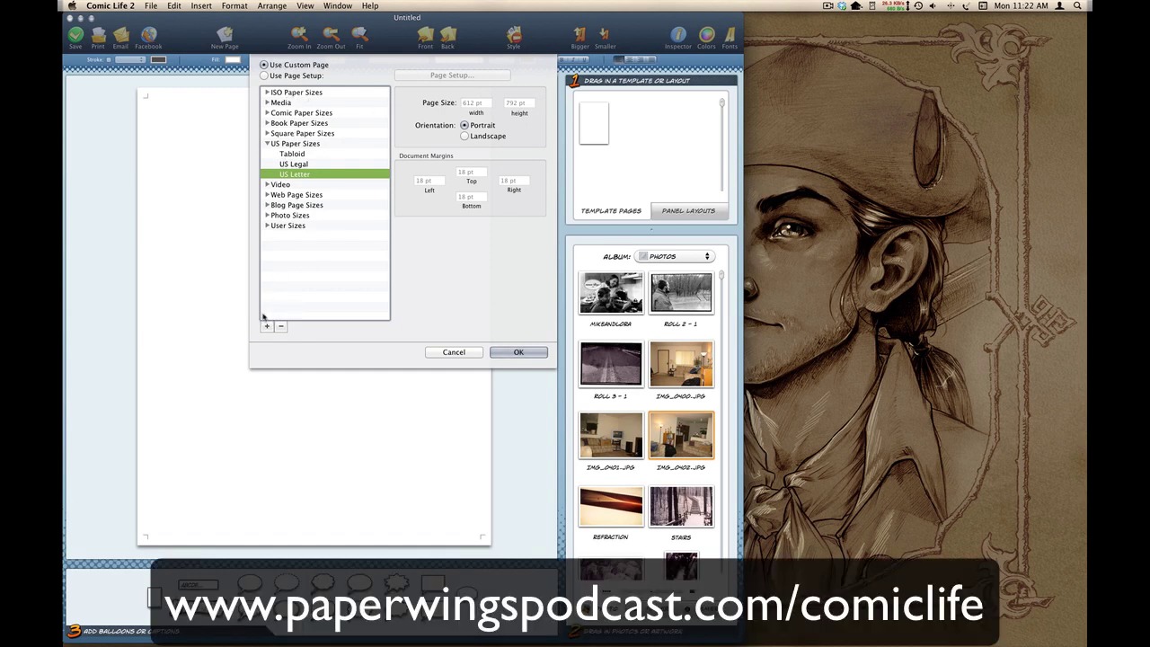
{"action": "left_click", "coordinate": [266, 114]}
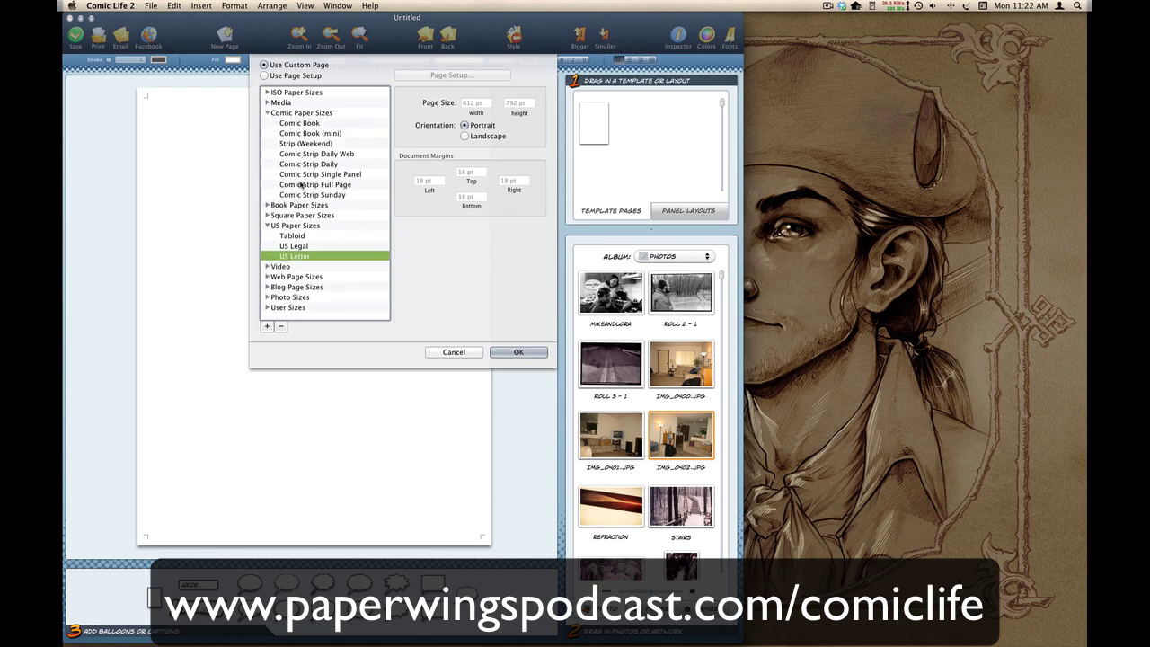
{"action": "left_click", "coordinate": [267, 114]}
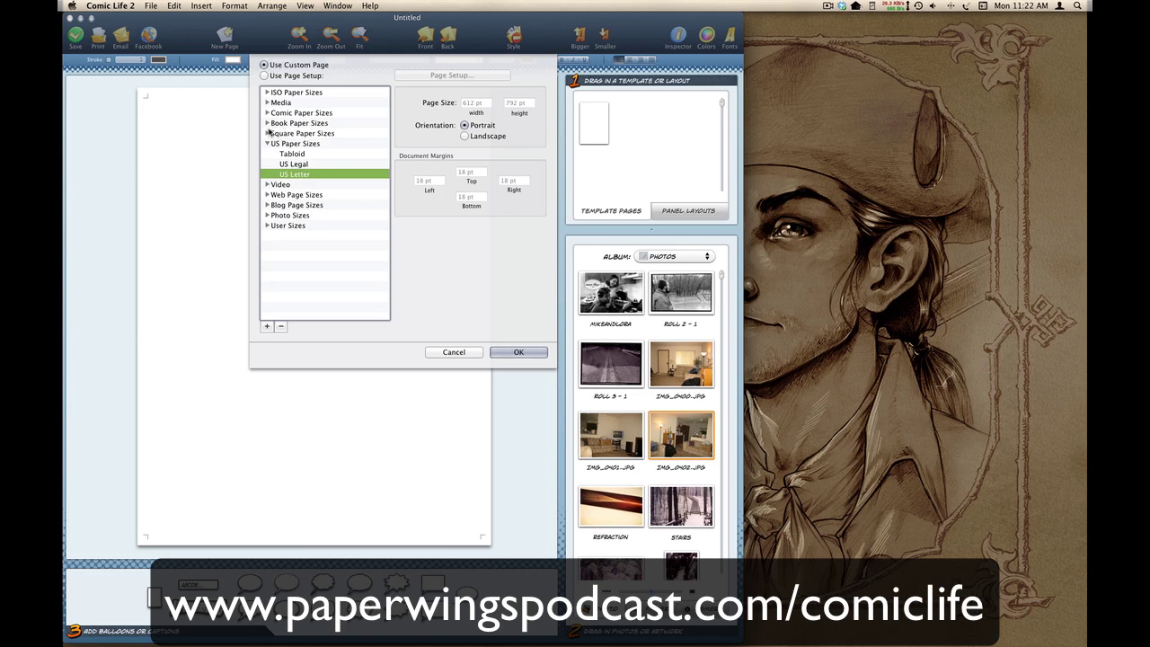
{"action": "left_click", "coordinate": [267, 124]}
{"action": "left_click", "coordinate": [267, 124]}
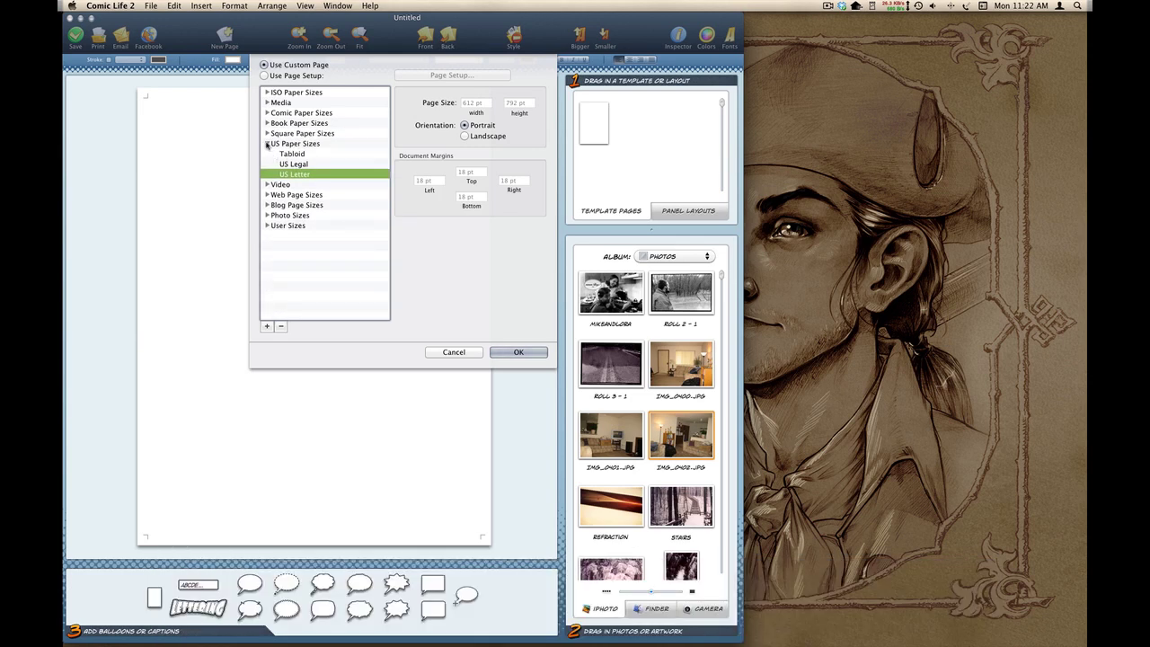
{"action": "left_click", "coordinate": [267, 143]}
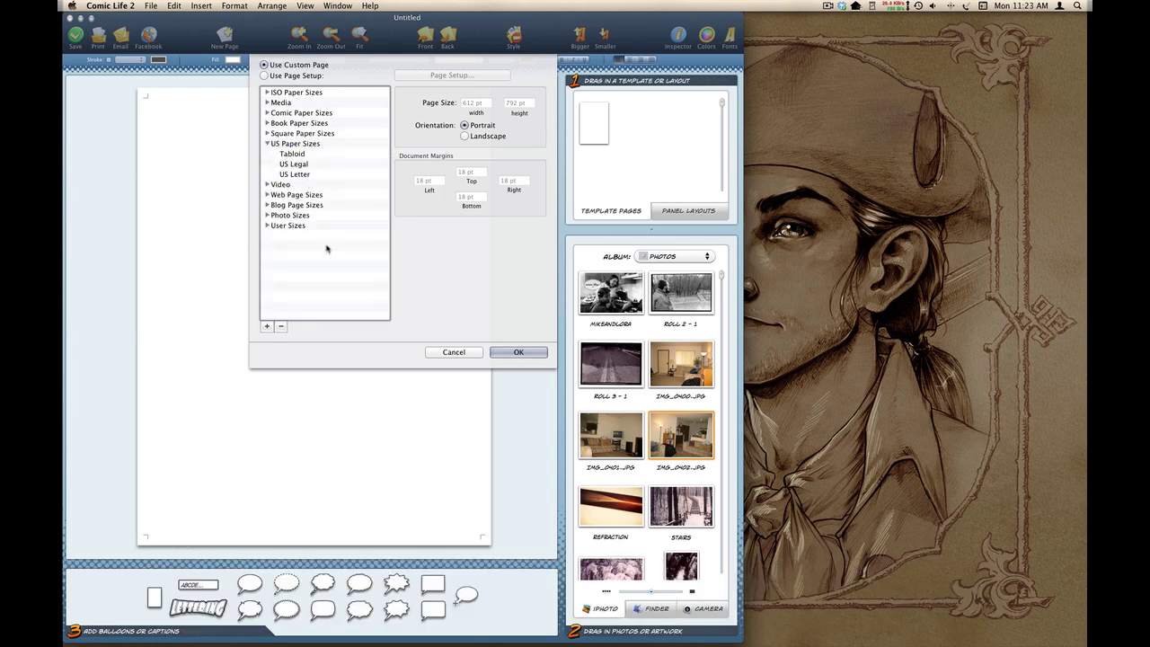
{"action": "double_click", "coordinate": [292, 226]}
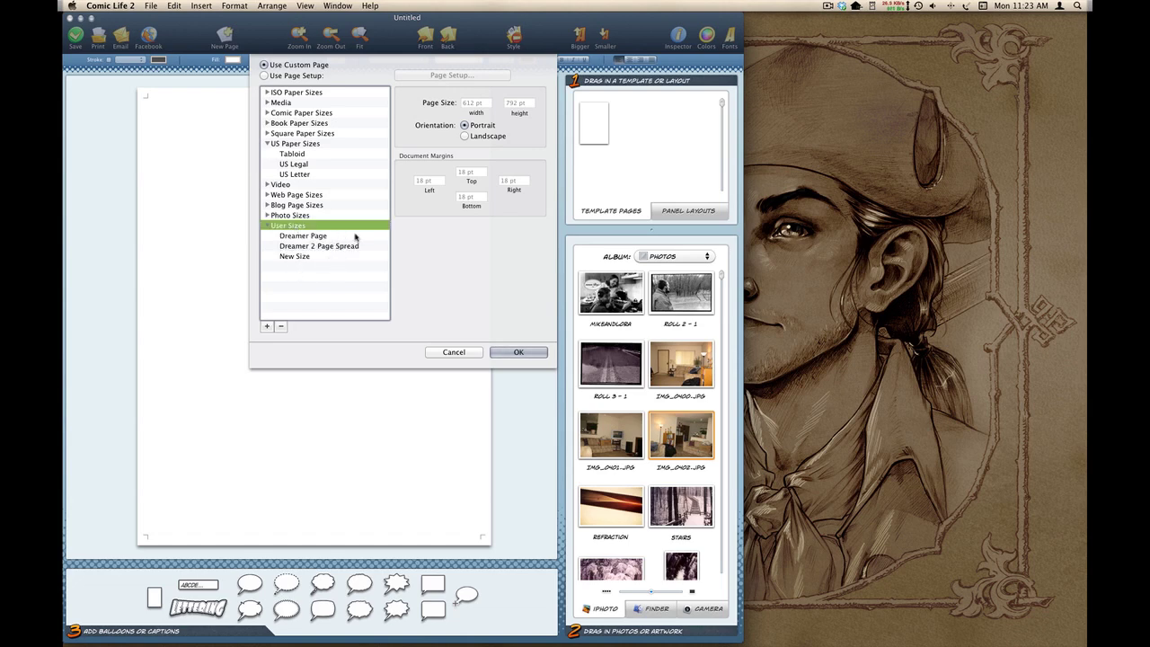
{"action": "left_click", "coordinate": [339, 237]}
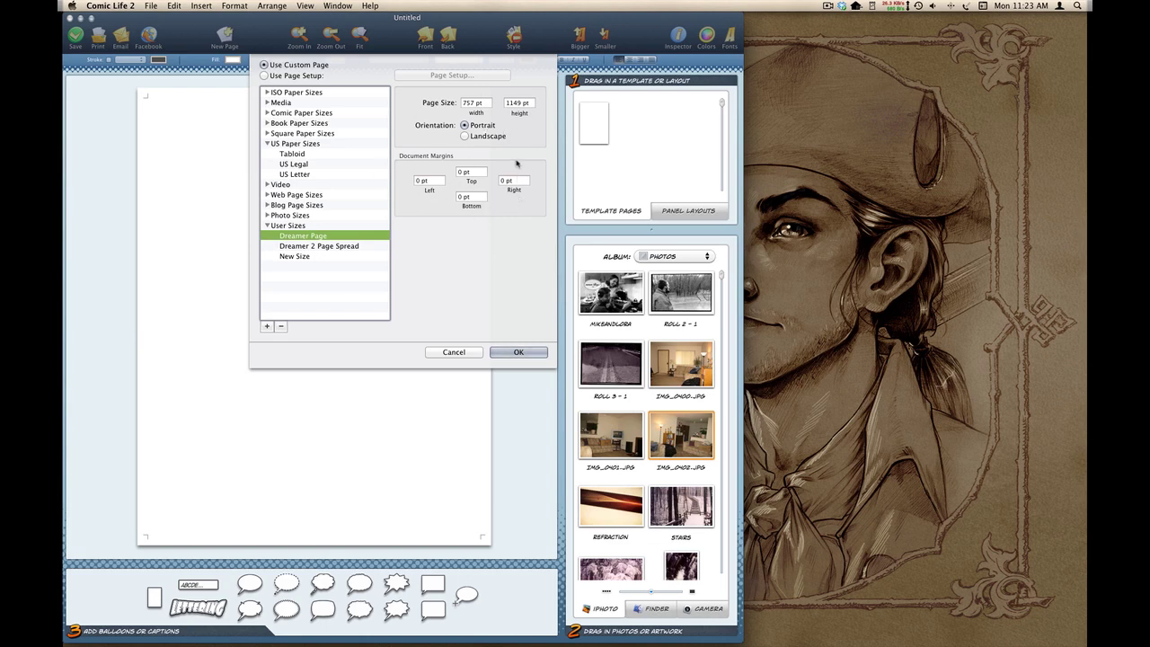
{"action": "left_click", "coordinate": [526, 355]}
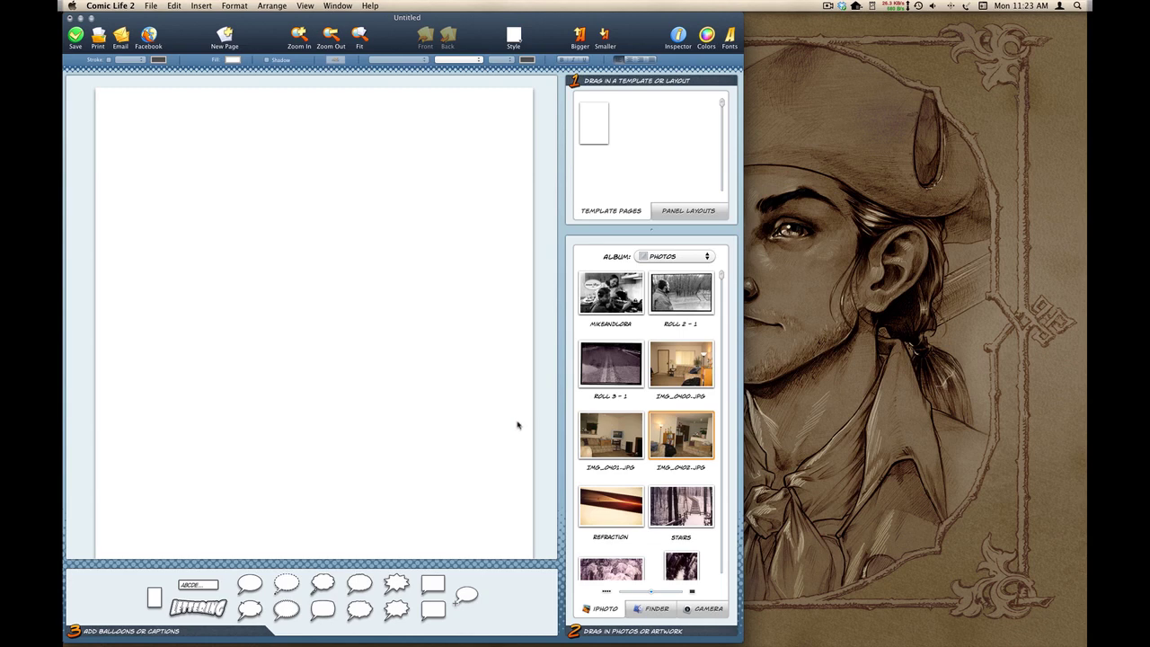
- Place Page15_04.jpg from the Desktop folder on the blank page and enlarge it to fill the whole page
{"action": "left_click", "coordinate": [330, 36]}
{"action": "left_click", "coordinate": [330, 36]}
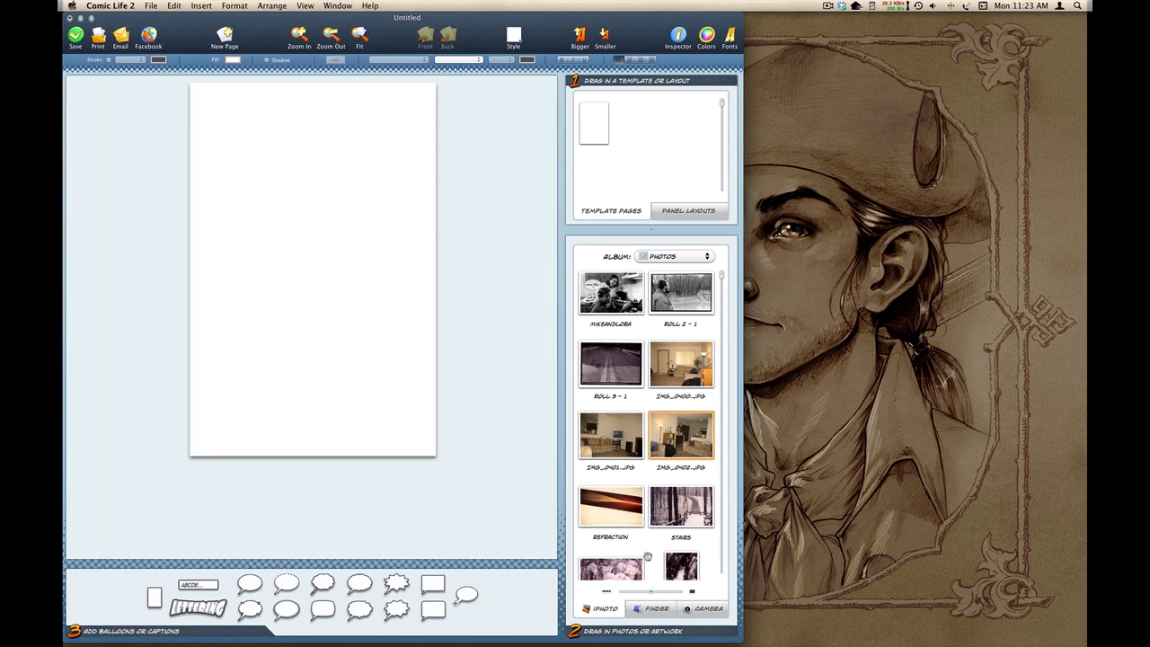
{"action": "left_click", "coordinate": [648, 608]}
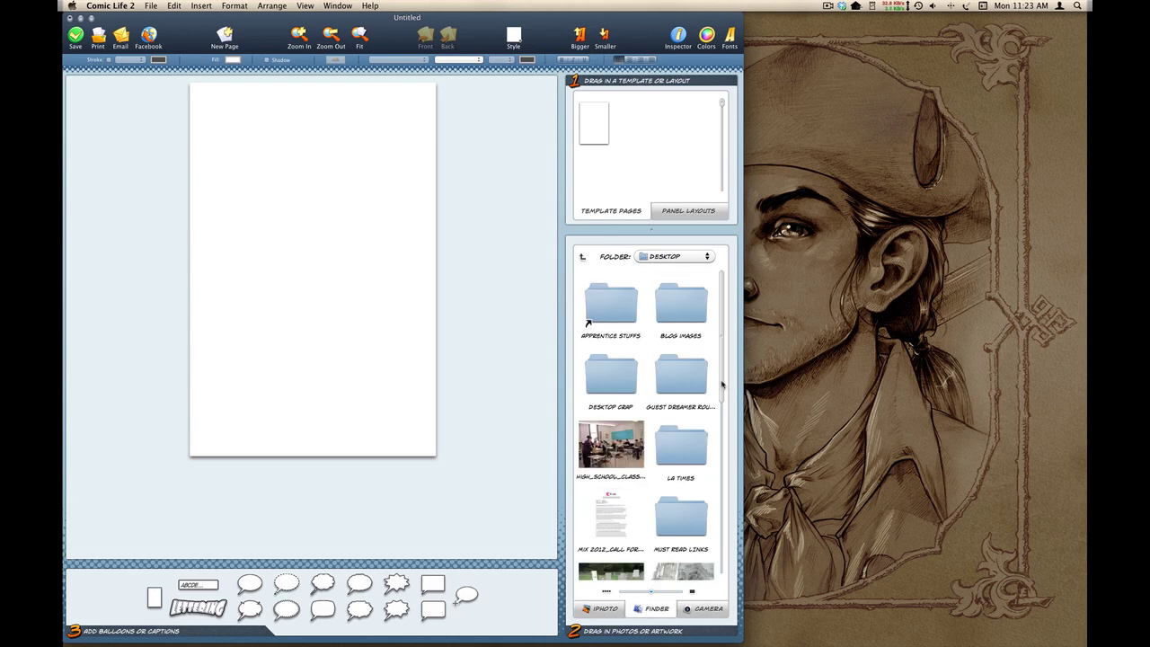
{"action": "left_click_drag", "start_coordinate": [724, 381], "coordinate": [720, 467]}
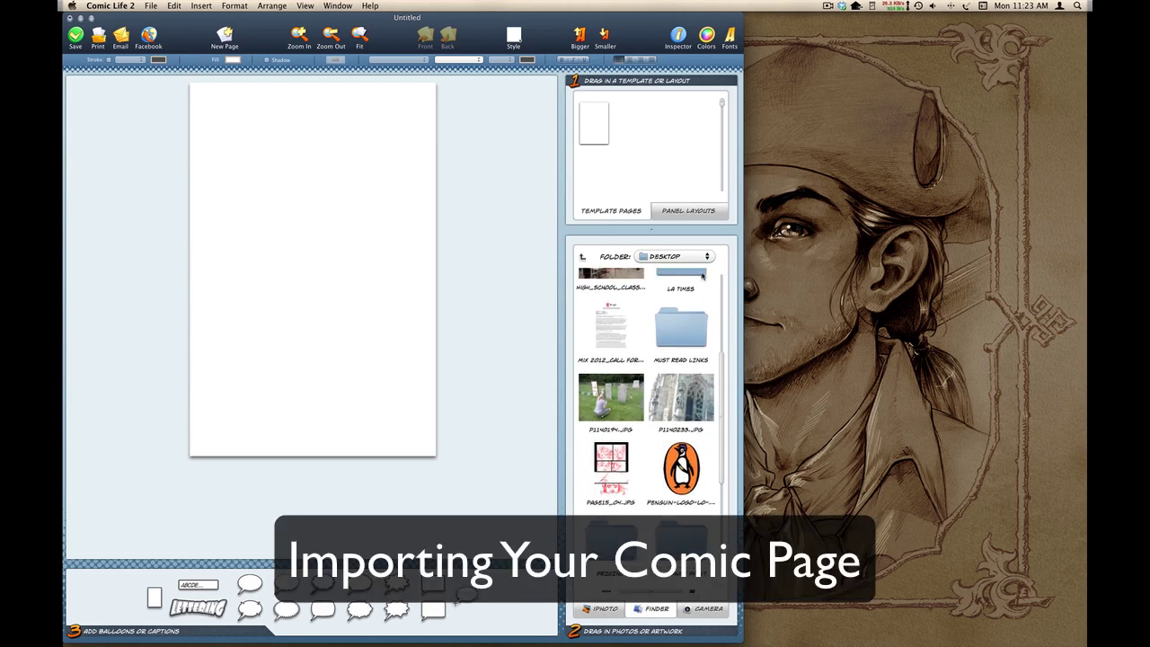
{"action": "left_click_drag", "start_coordinate": [640, 15], "coordinate": [673, 18]}
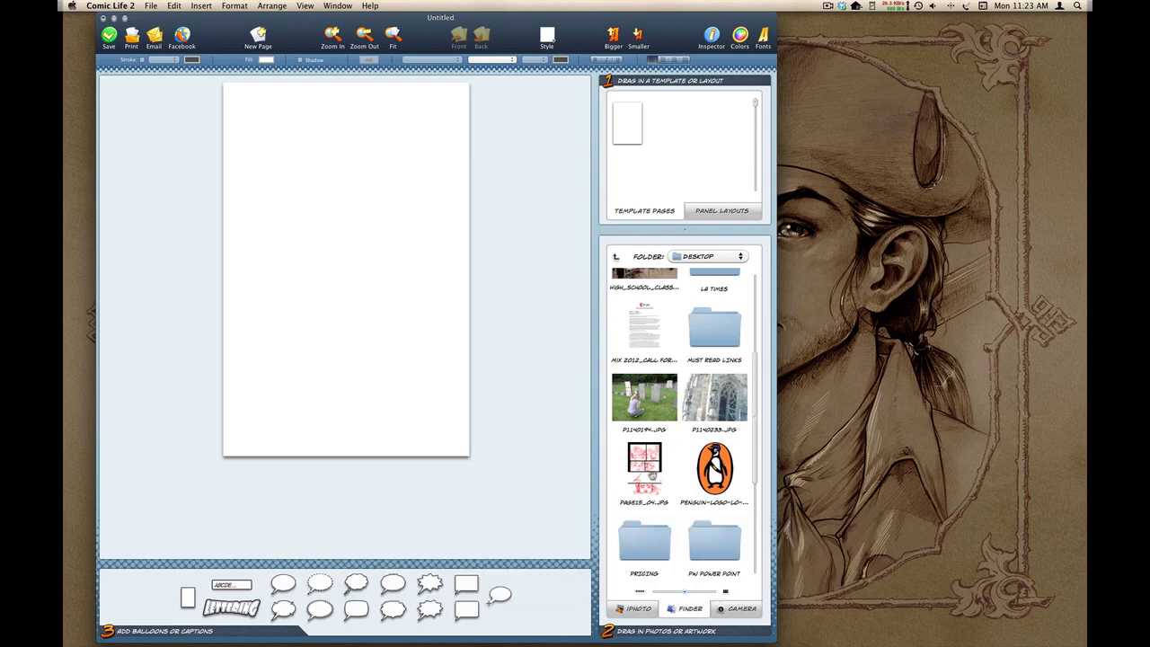
{"action": "left_click", "coordinate": [647, 472]}
{"action": "left_click_drag", "start_coordinate": [647, 471], "coordinate": [294, 184]}
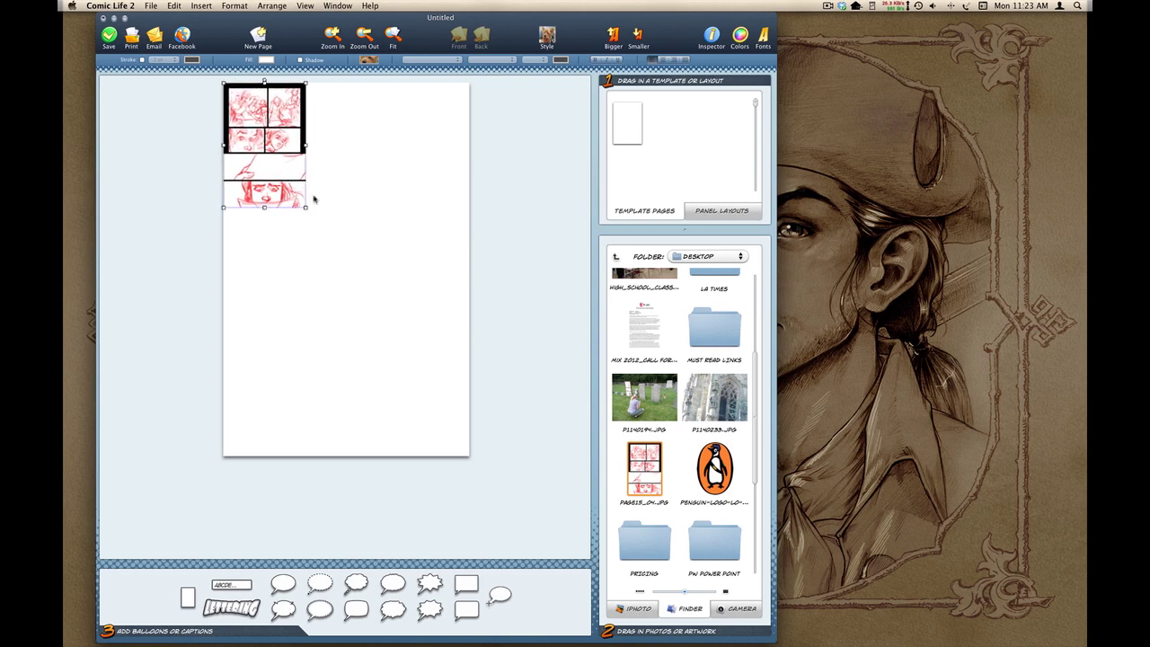
{"action": "left_click_drag", "start_coordinate": [306, 208], "coordinate": [469, 431]}
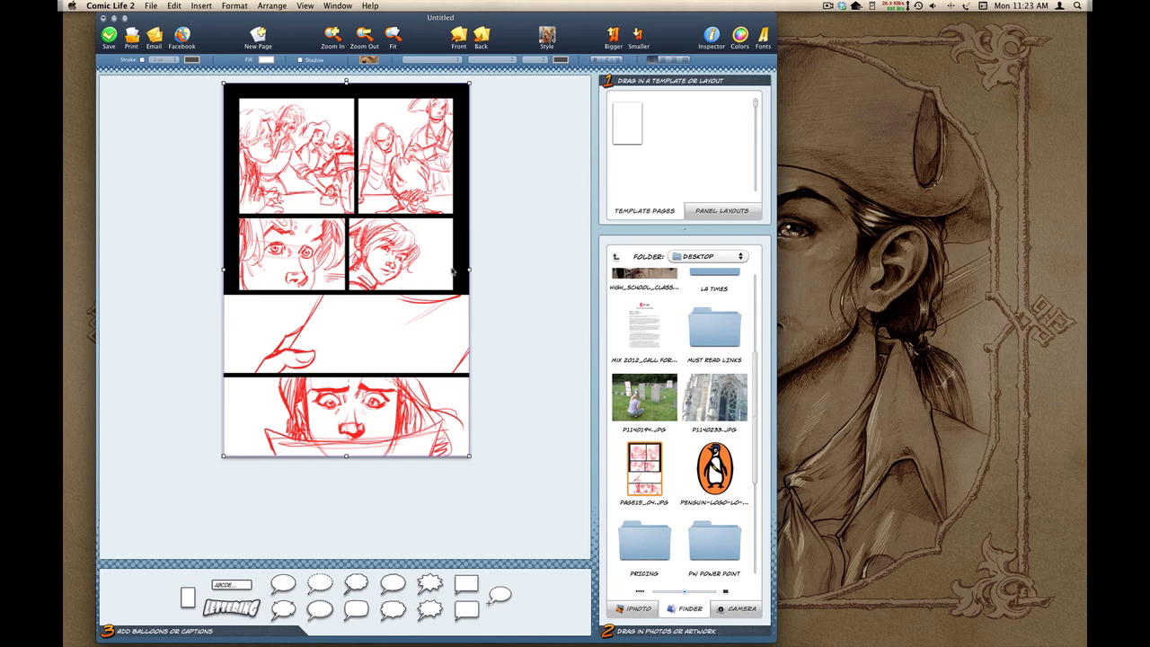
- Show the pages and styles listings and narrow the document window
{"action": "left_click", "coordinate": [305, 6]}
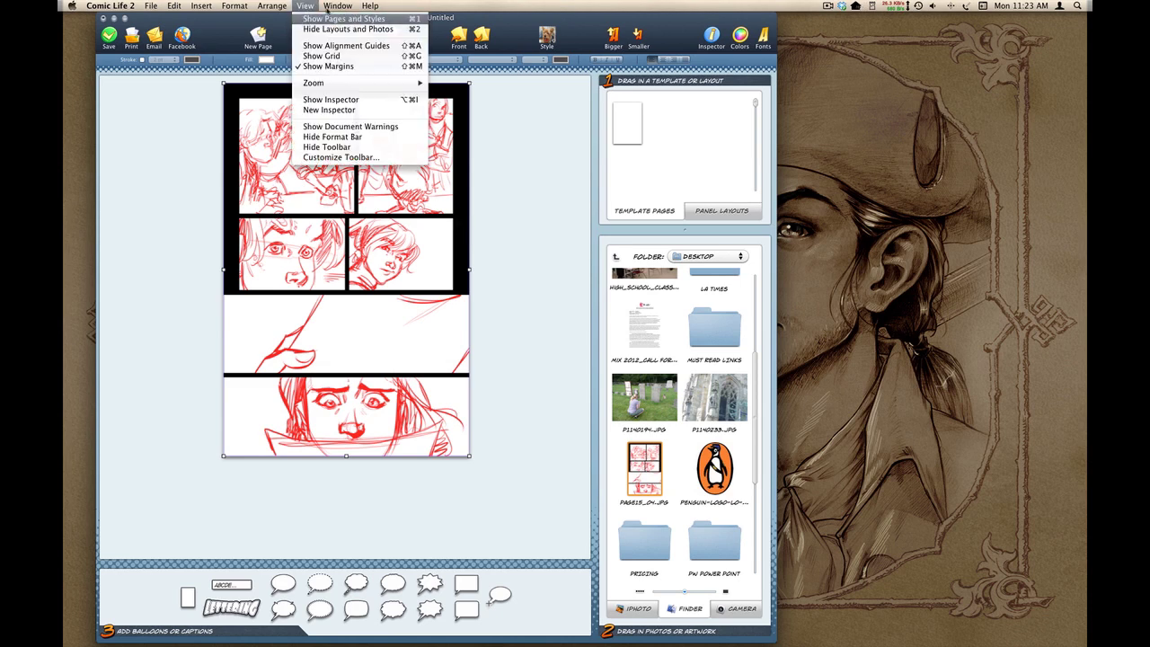
{"action": "left_click", "coordinate": [332, 18]}
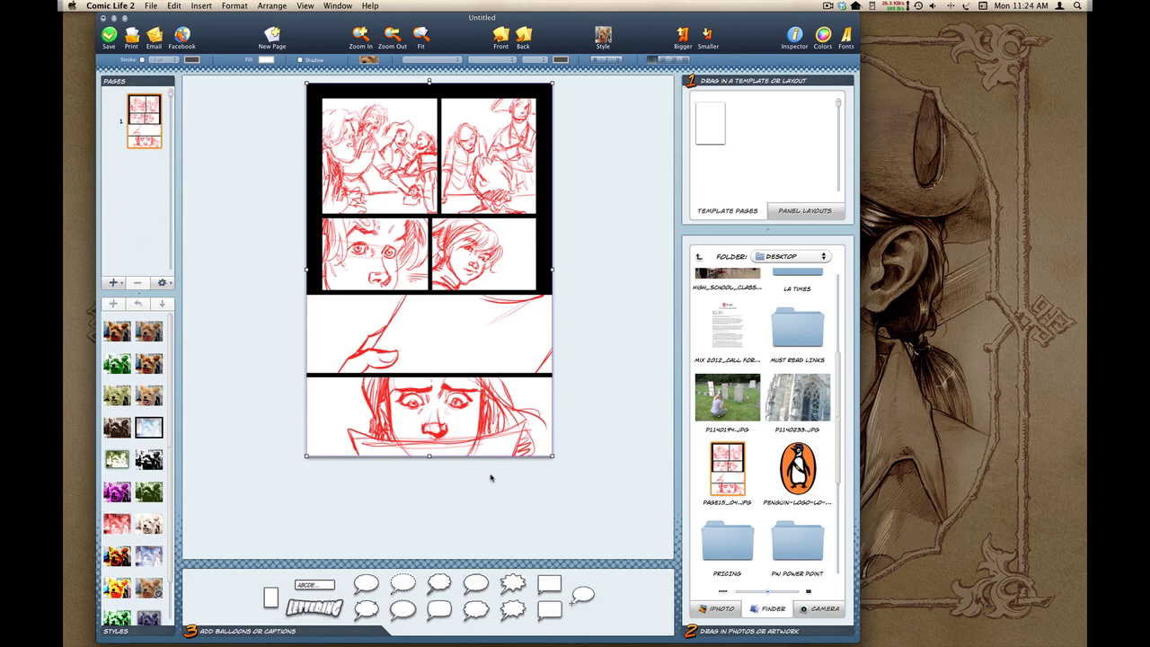
{"action": "left_click_drag", "start_coordinate": [855, 639], "coordinate": [762, 639]}
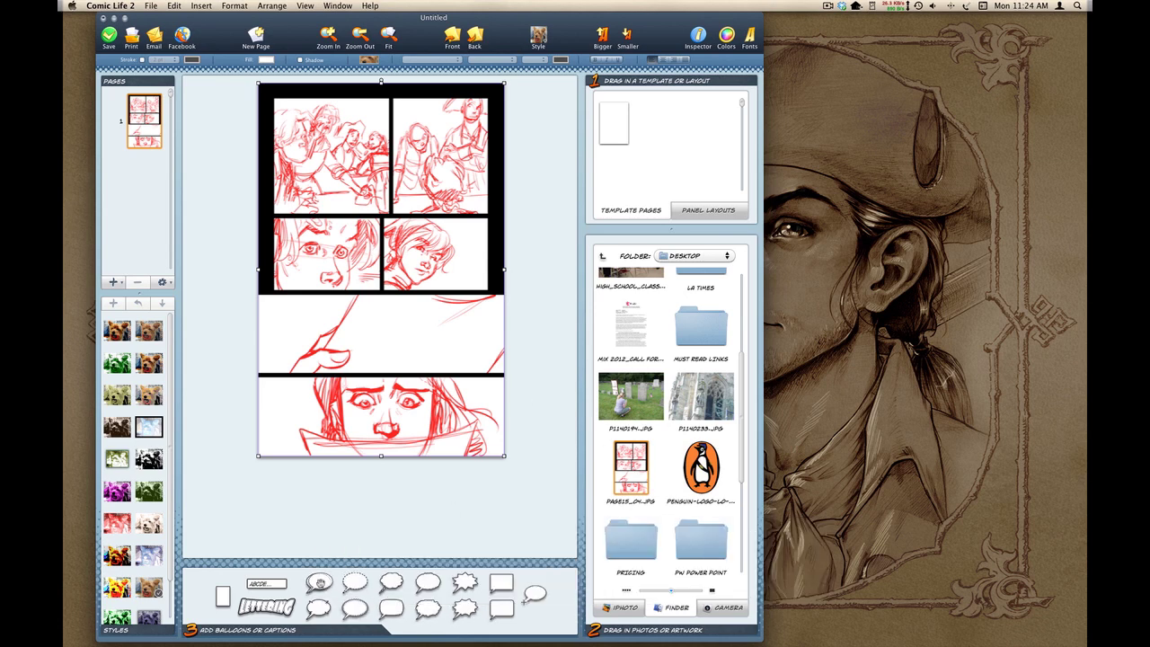
- Add an oval speech balloon near the top of the first comic panel, beside the woman
{"action": "left_click_drag", "start_coordinate": [319, 583], "coordinate": [358, 118]}
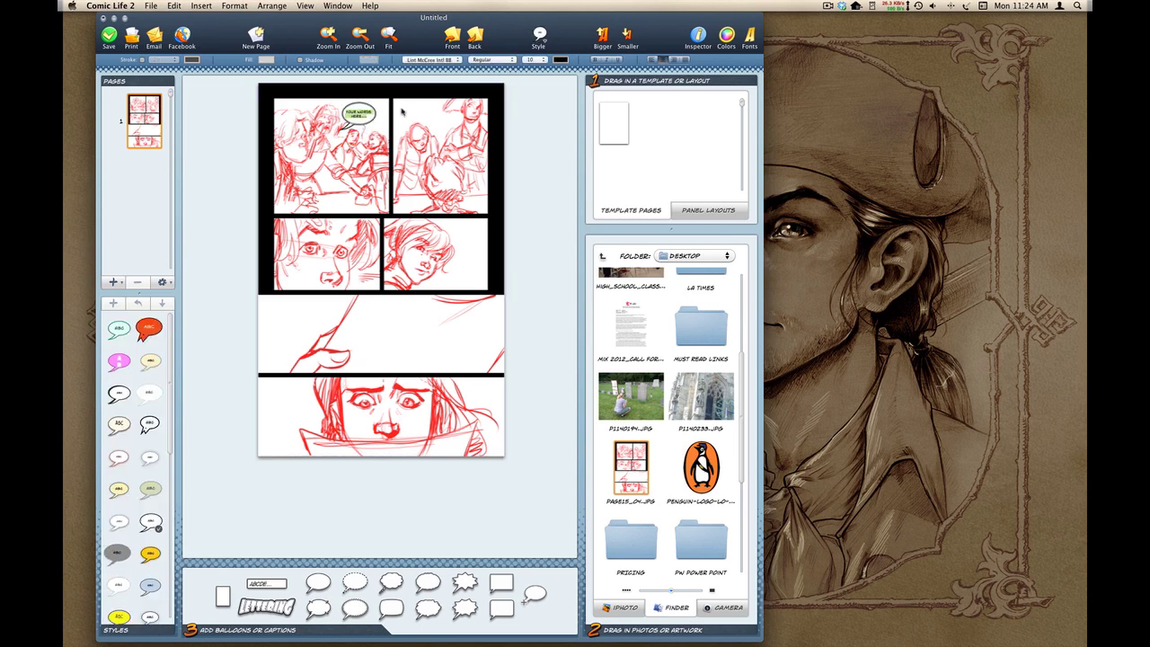
- Switch to the script in Pages and copy the Page #4 line "This one wants to know if the roads out of the city are heavily guarded!"
{"action": "mouse_move", "coordinate": [62, 229]}
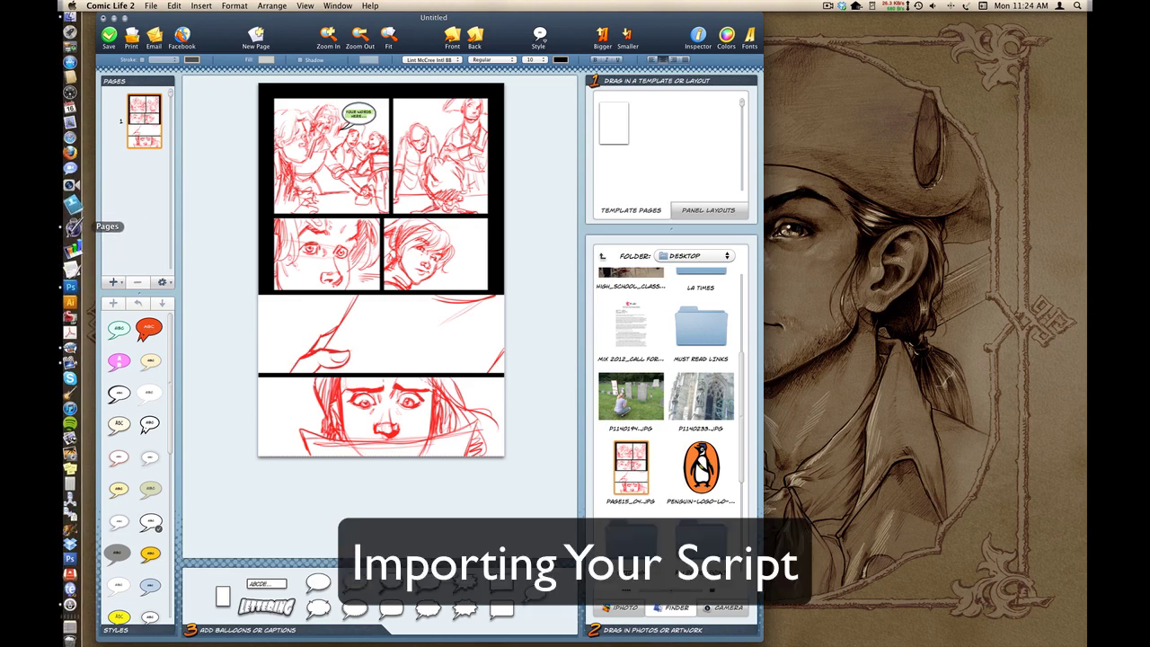
{"action": "left_click", "coordinate": [72, 227]}
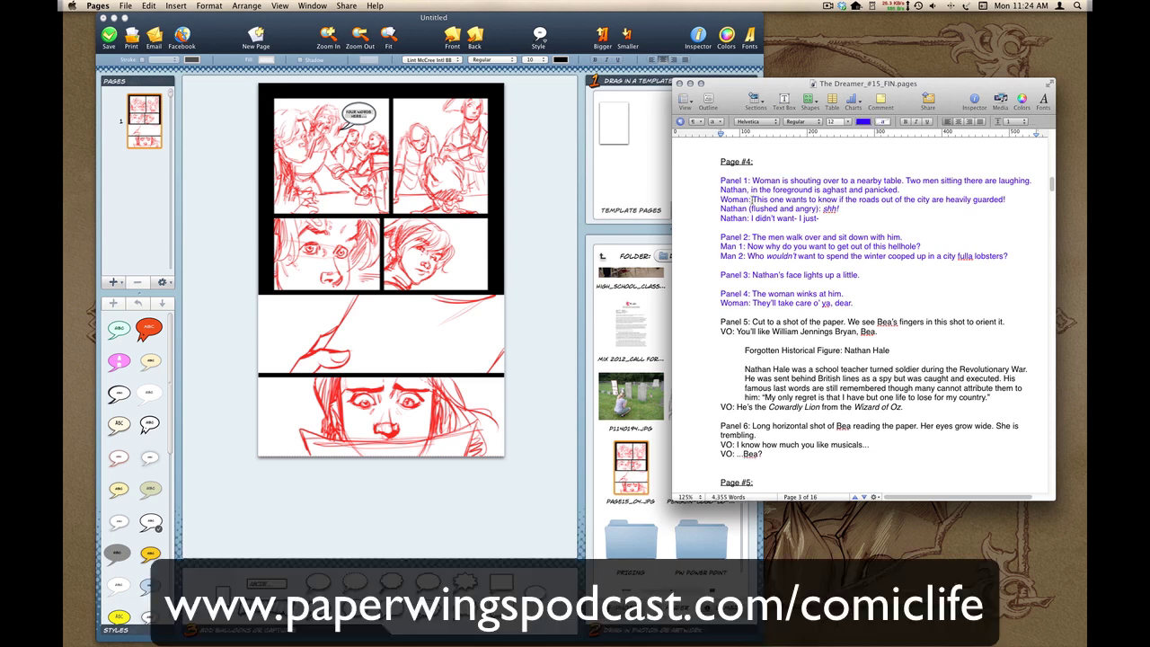
{"action": "left_click_drag", "start_coordinate": [753, 198], "coordinate": [1007, 200]}
{"action": "key", "text": "super+c"}
- Return to Comic Life 2, enlarge the balloon in the first panel, and replace its placeholder text with the copied script line
{"action": "left_click", "coordinate": [369, 117]}
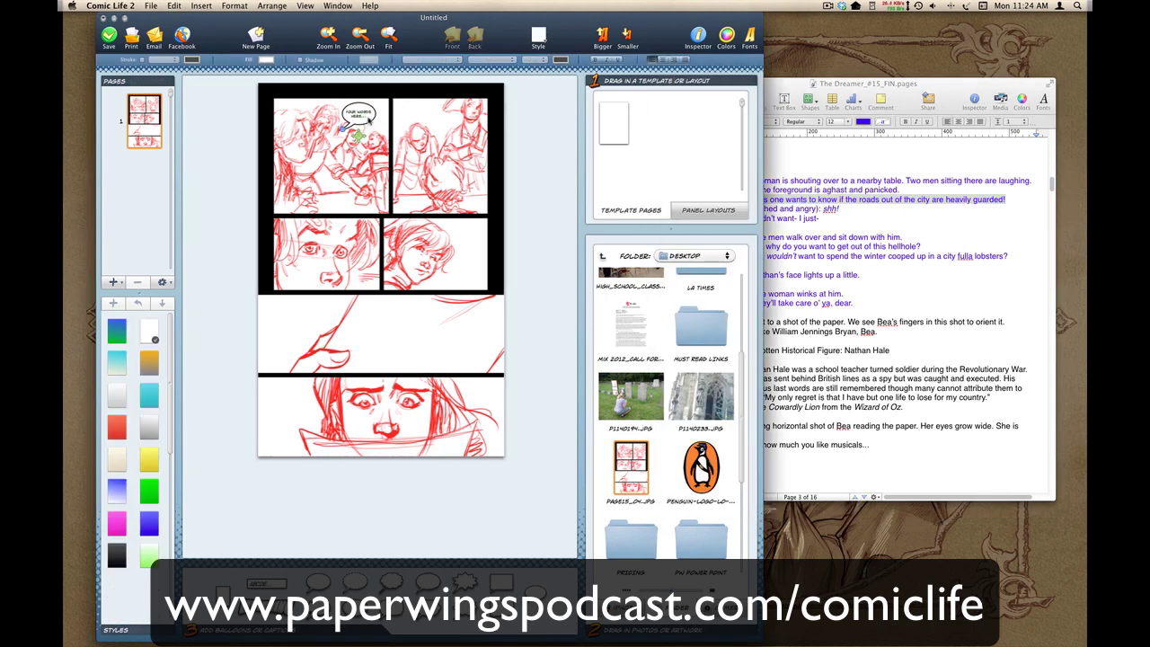
{"action": "left_click", "coordinate": [364, 117]}
{"action": "double_click", "coordinate": [375, 126]}
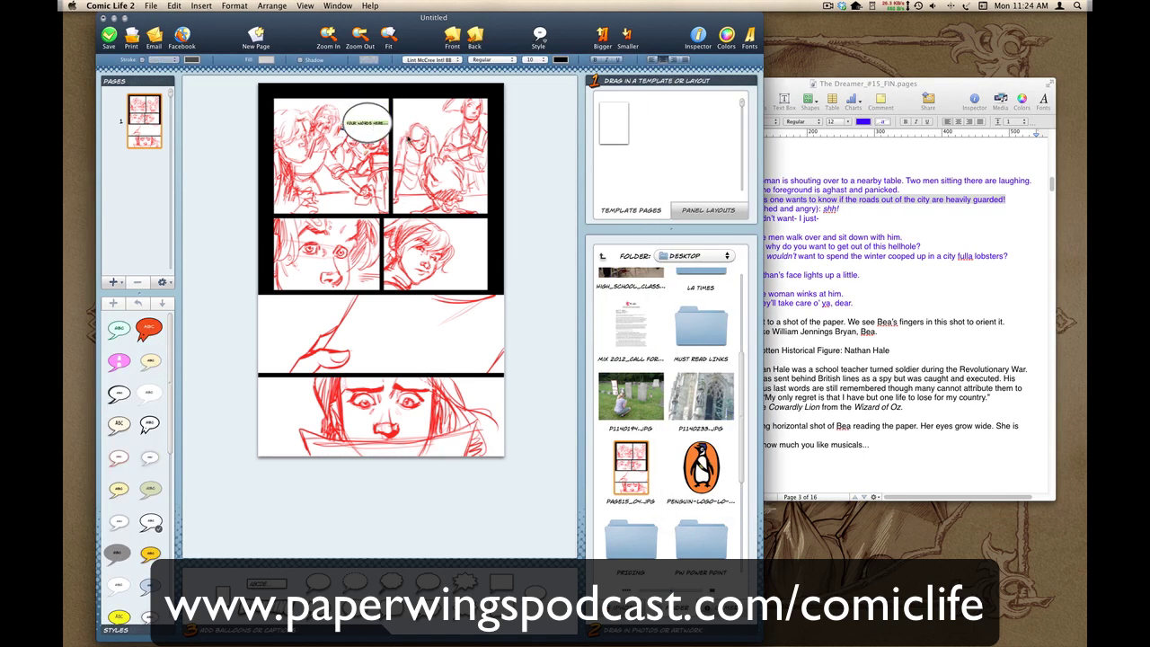
{"action": "key", "text": "super+v"}
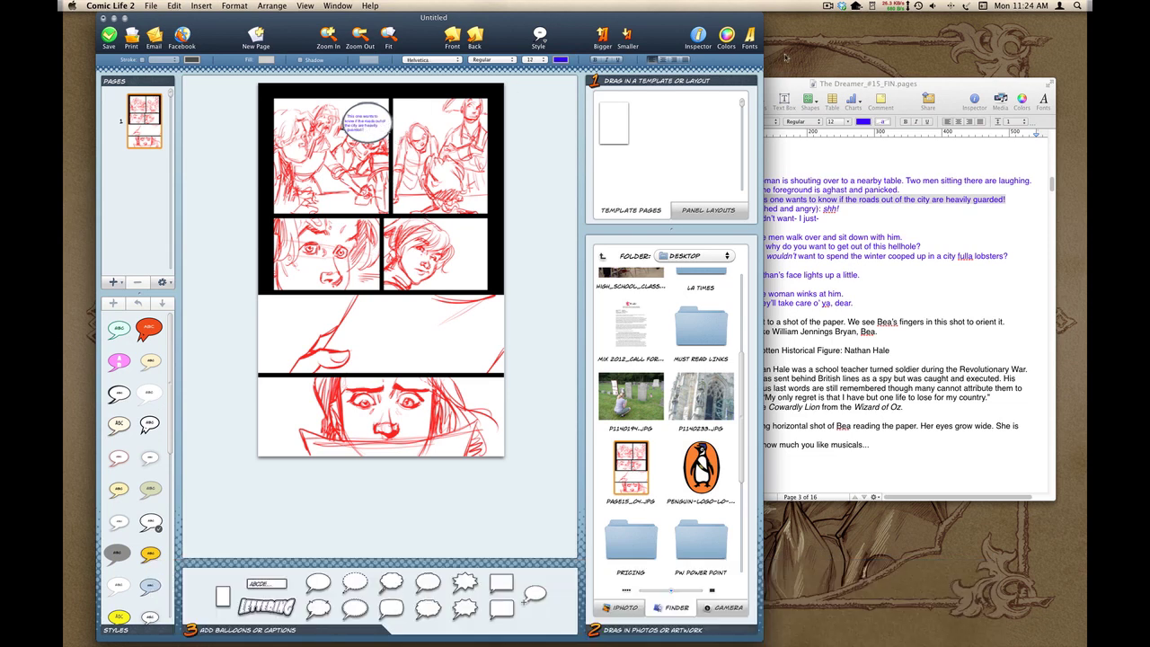
- Set the balloon's dialogue to the DigitalStrip font, Regular typeface, size 11
{"action": "key", "text": "super+t"}
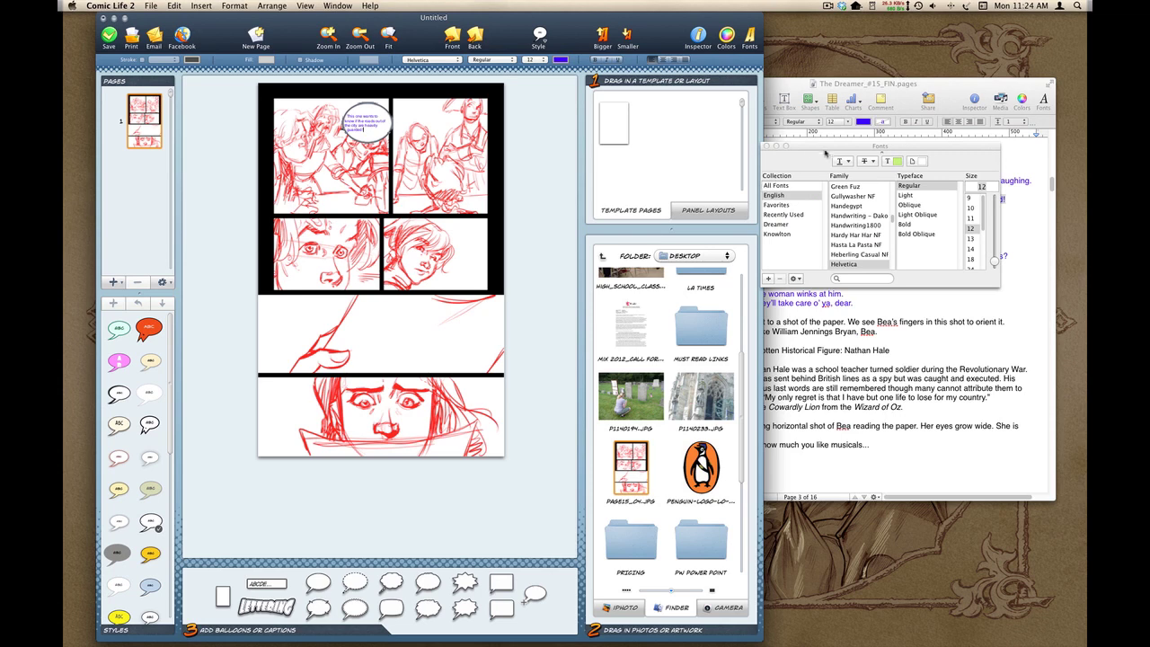
{"action": "left_click_drag", "start_coordinate": [808, 152], "coordinate": [828, 127]}
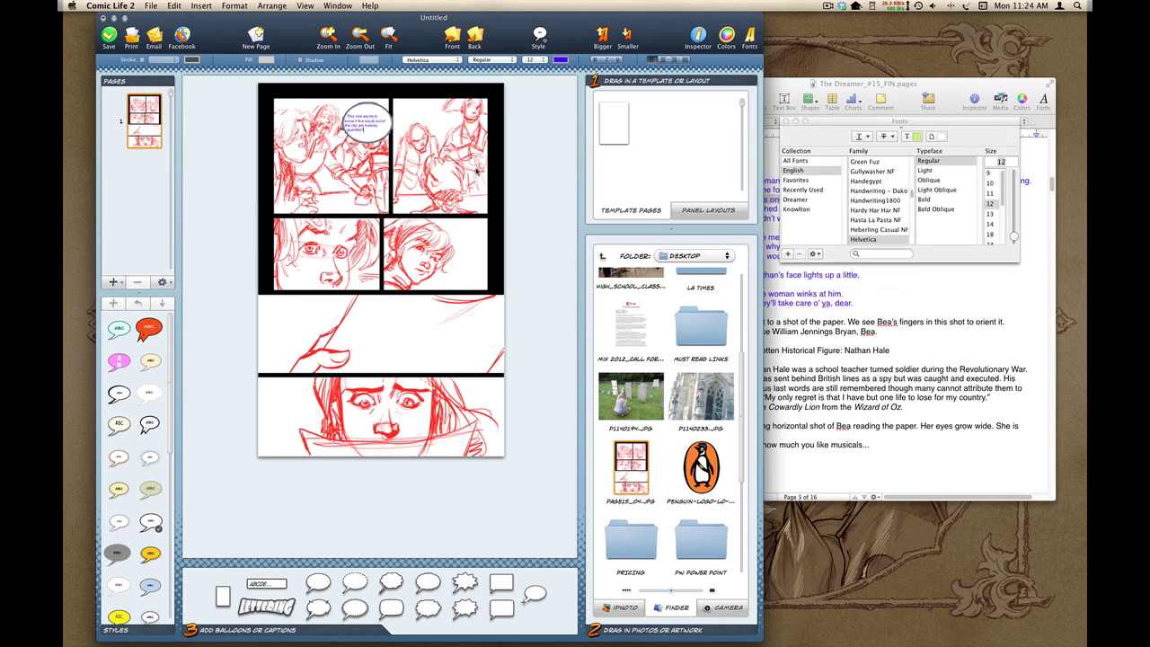
{"action": "left_click_drag", "start_coordinate": [370, 131], "coordinate": [338, 102]}
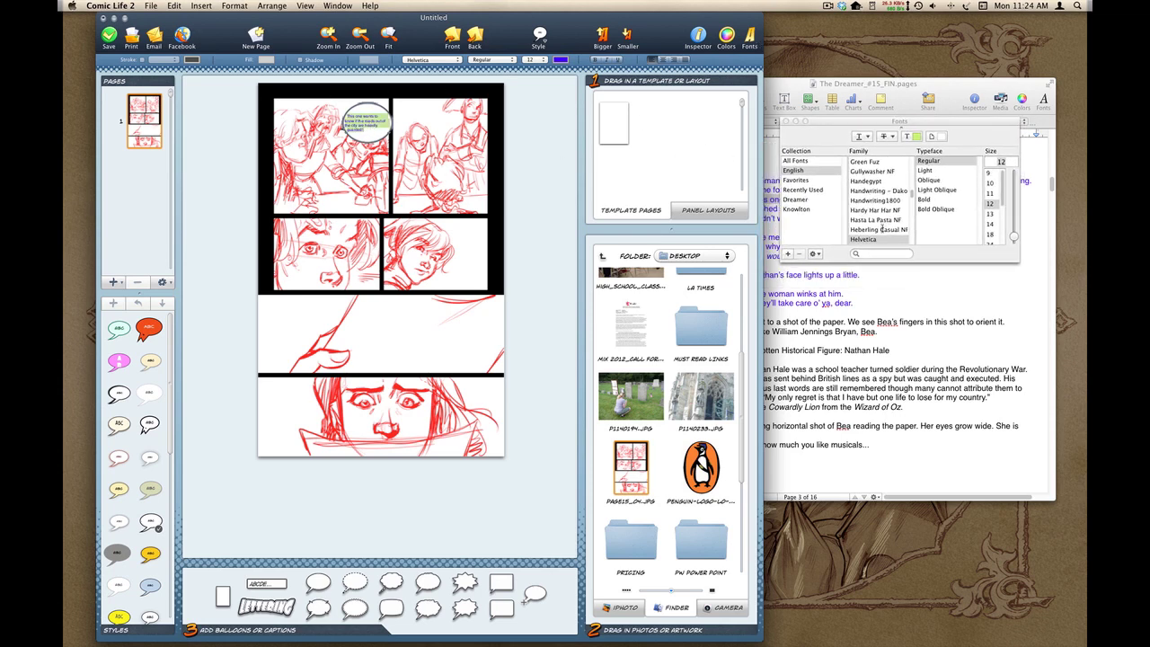
{"action": "scroll", "coordinate": [879, 199], "scroll_direction": "up", "scroll_amount": 10}
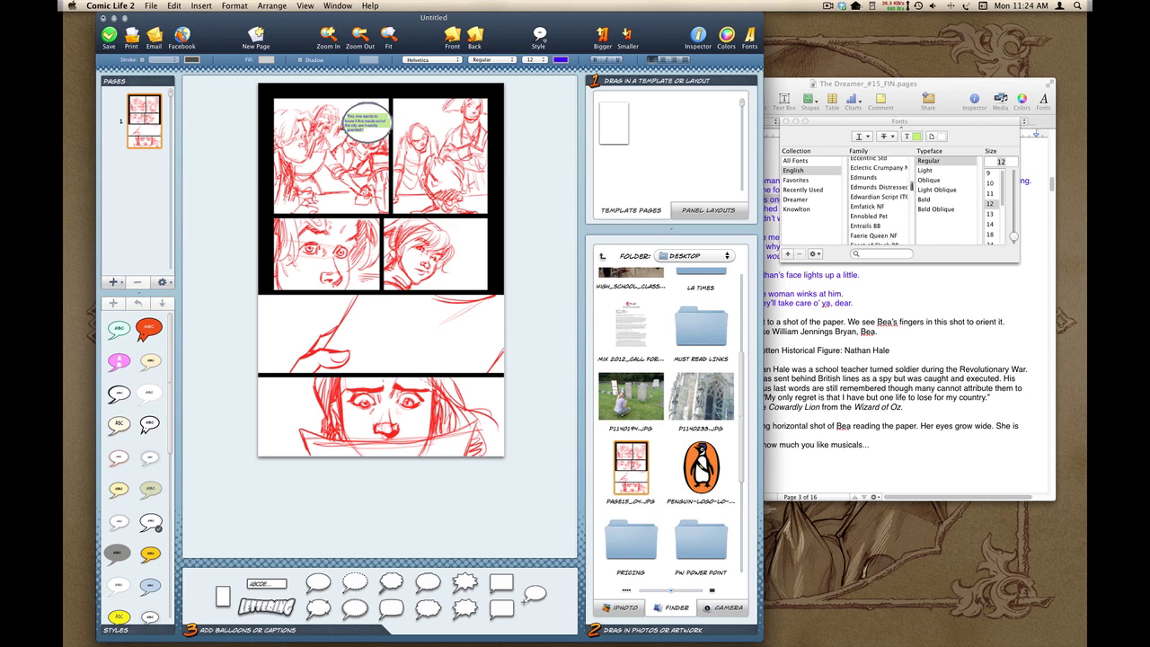
{"action": "scroll", "coordinate": [879, 199], "scroll_direction": "down", "scroll_amount": 3}
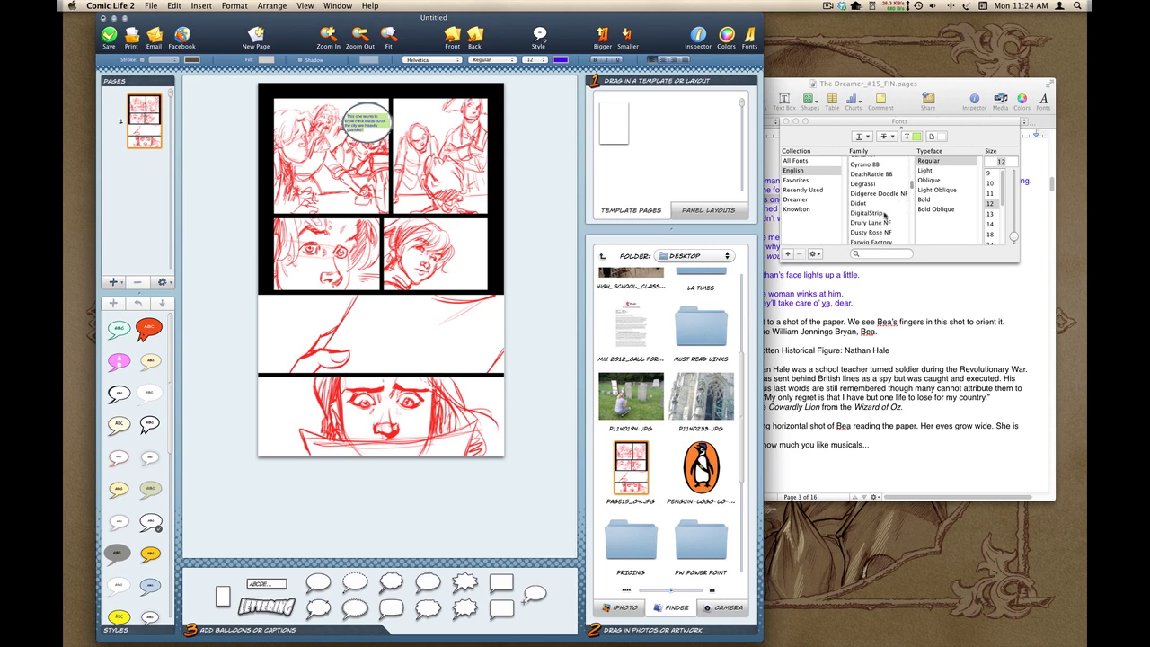
{"action": "left_click", "coordinate": [876, 213]}
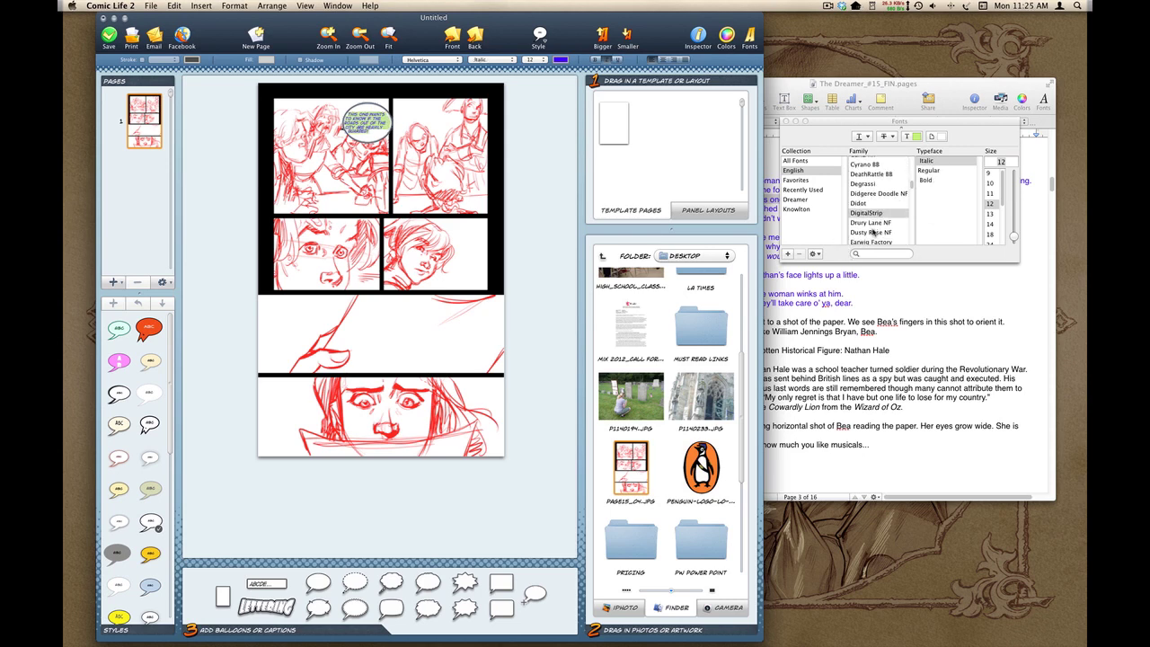
{"action": "left_click", "coordinate": [991, 193]}
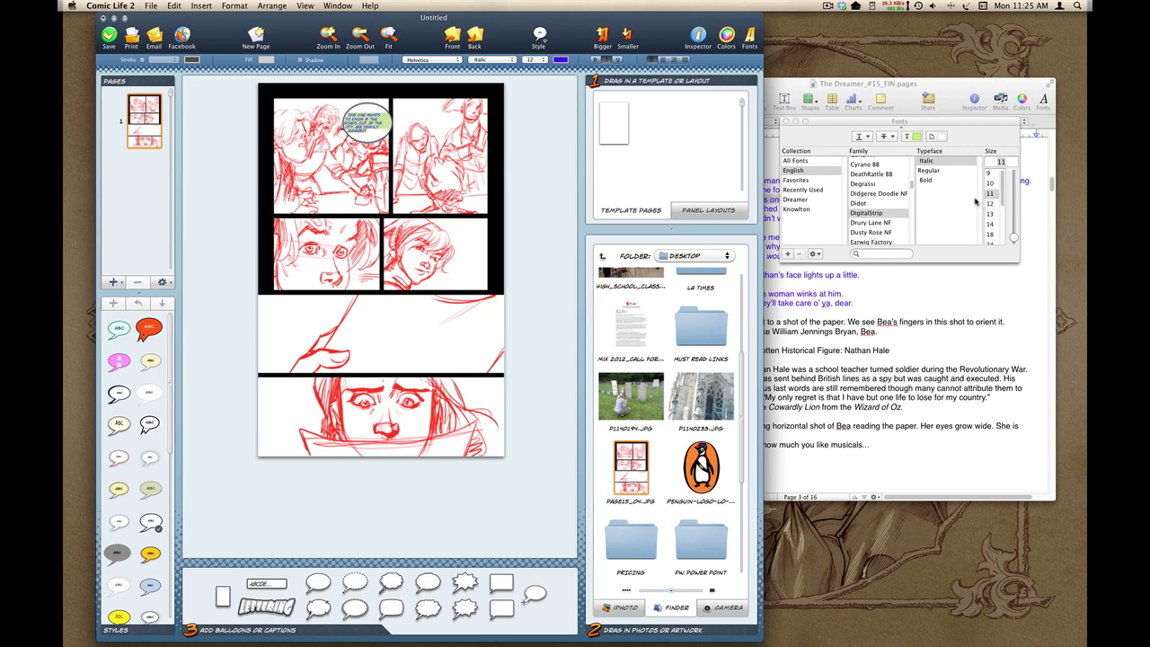
{"action": "left_click", "coordinate": [937, 171]}
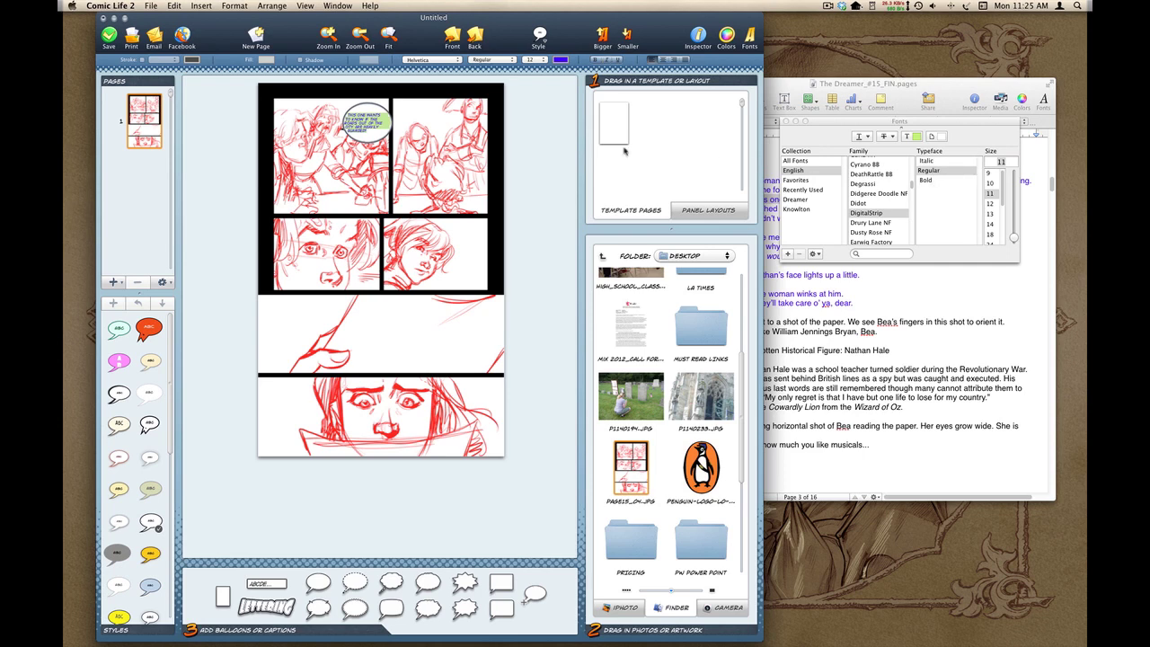
- Color the balloon's dialogue black and center-align it
{"action": "left_click", "coordinate": [564, 61]}
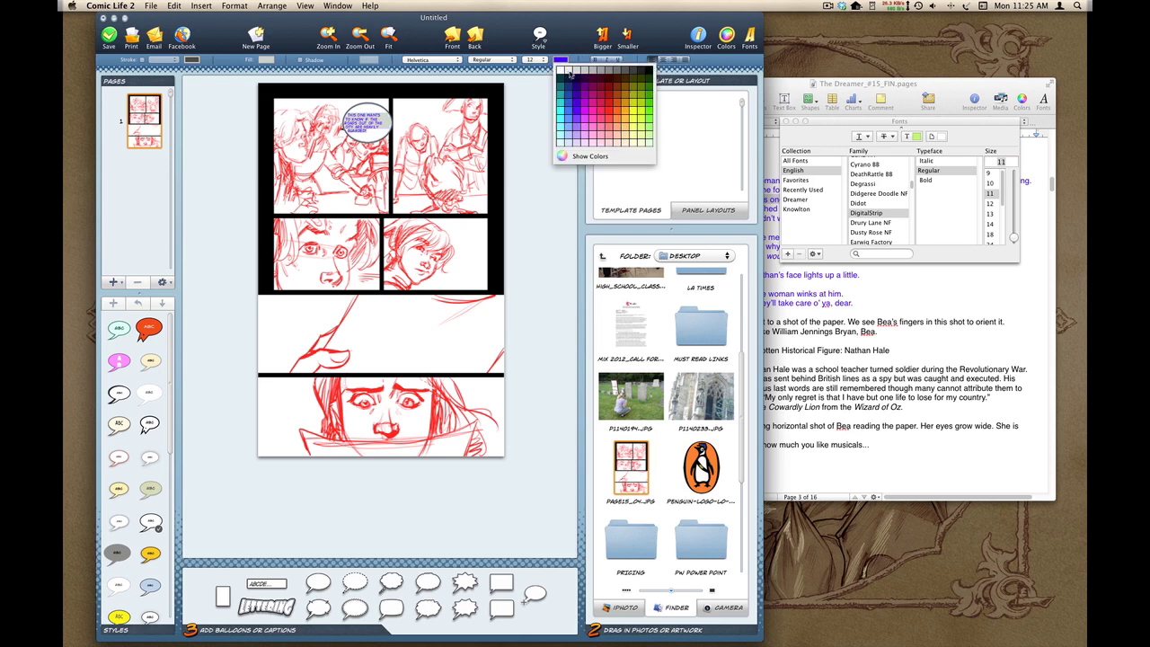
{"action": "left_click", "coordinate": [649, 70]}
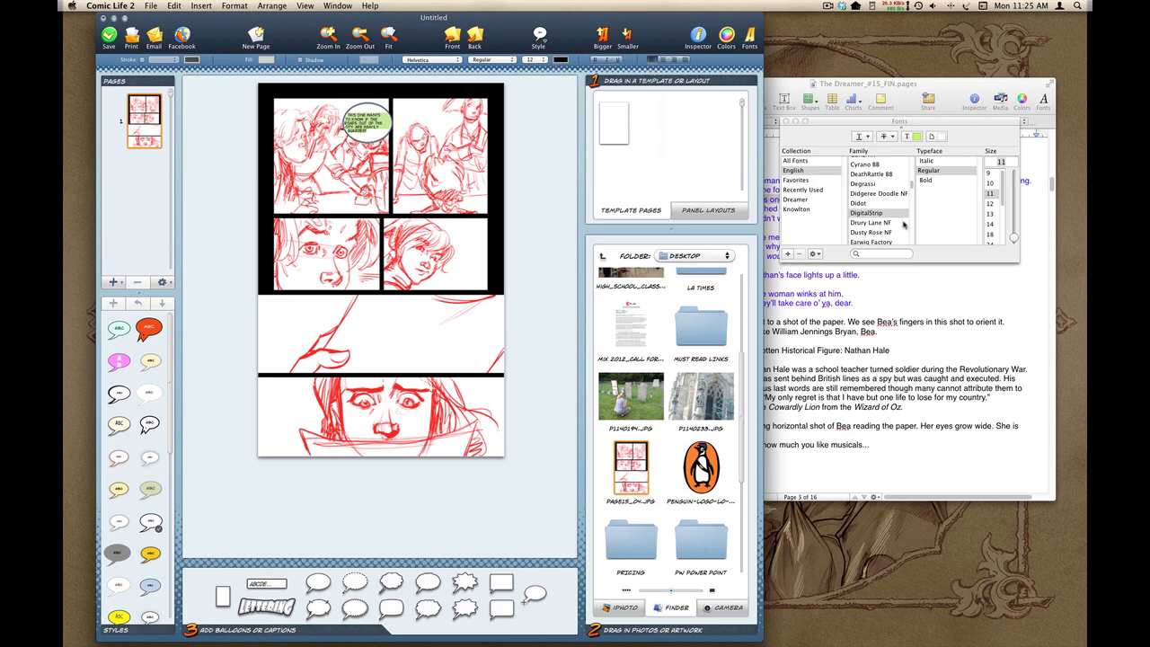
{"action": "left_click", "coordinate": [937, 208]}
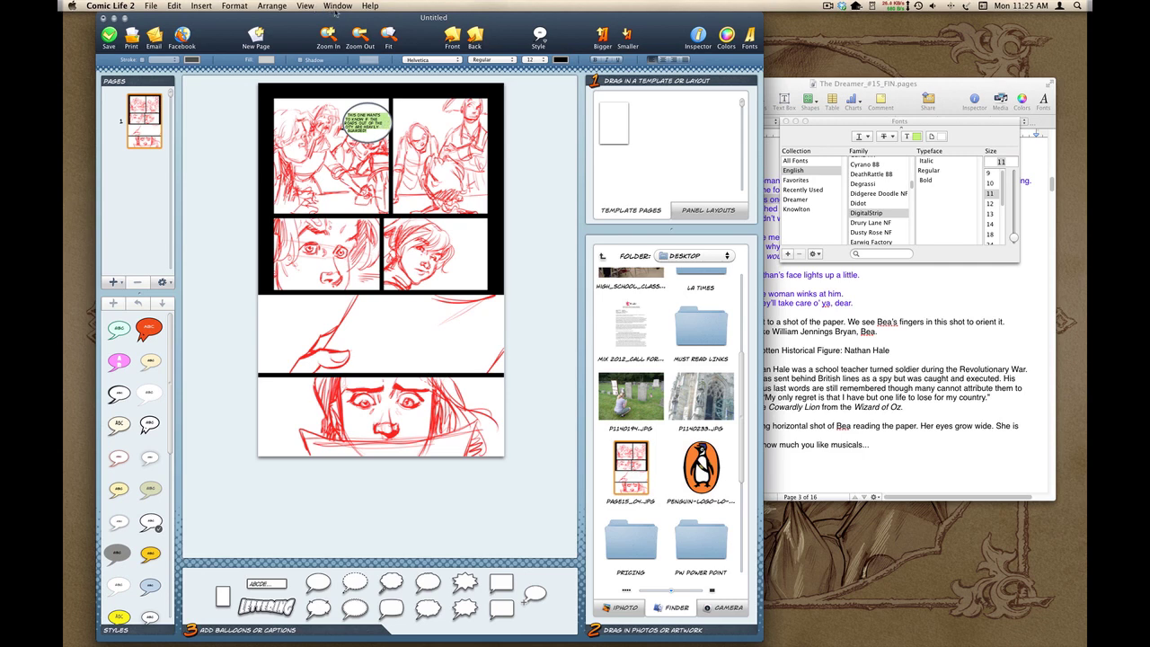
{"action": "left_click", "coordinate": [663, 60]}
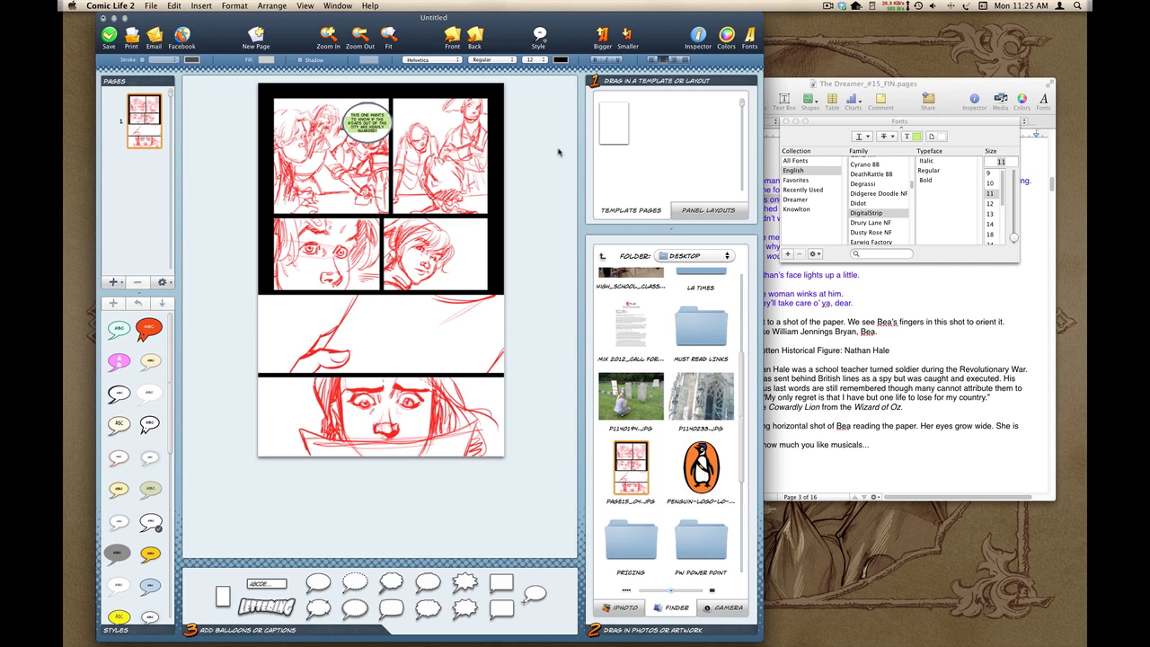
- Set the speech balloon's outline stroke to 4 pt
{"action": "left_click", "coordinate": [369, 126]}
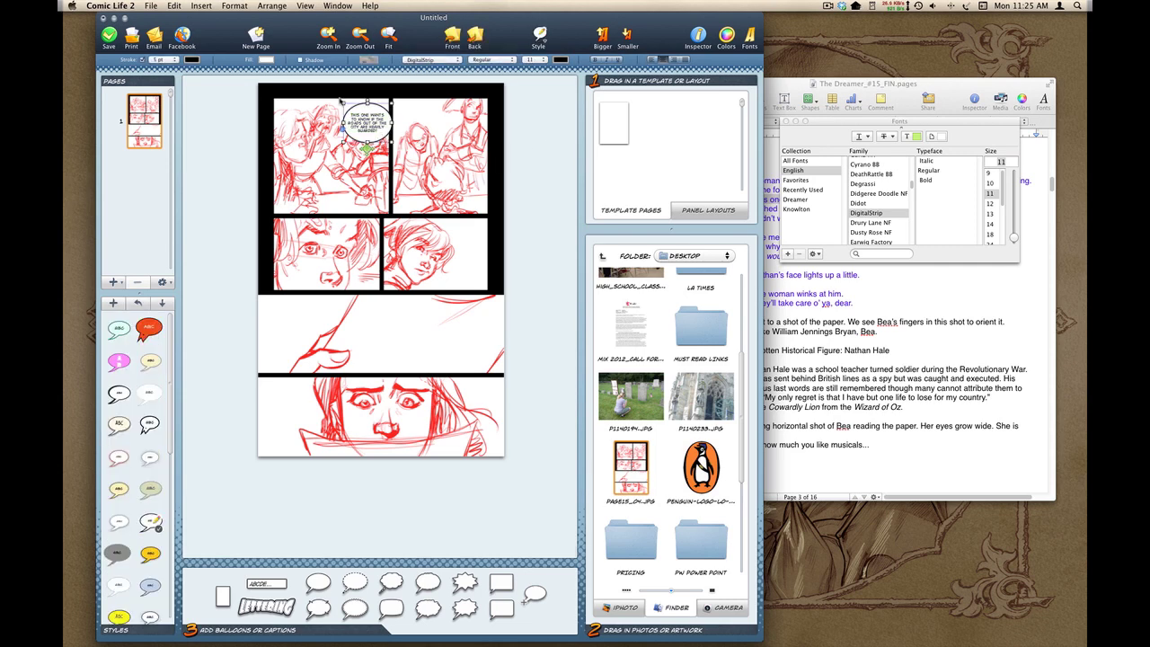
{"action": "left_click", "coordinate": [177, 60]}
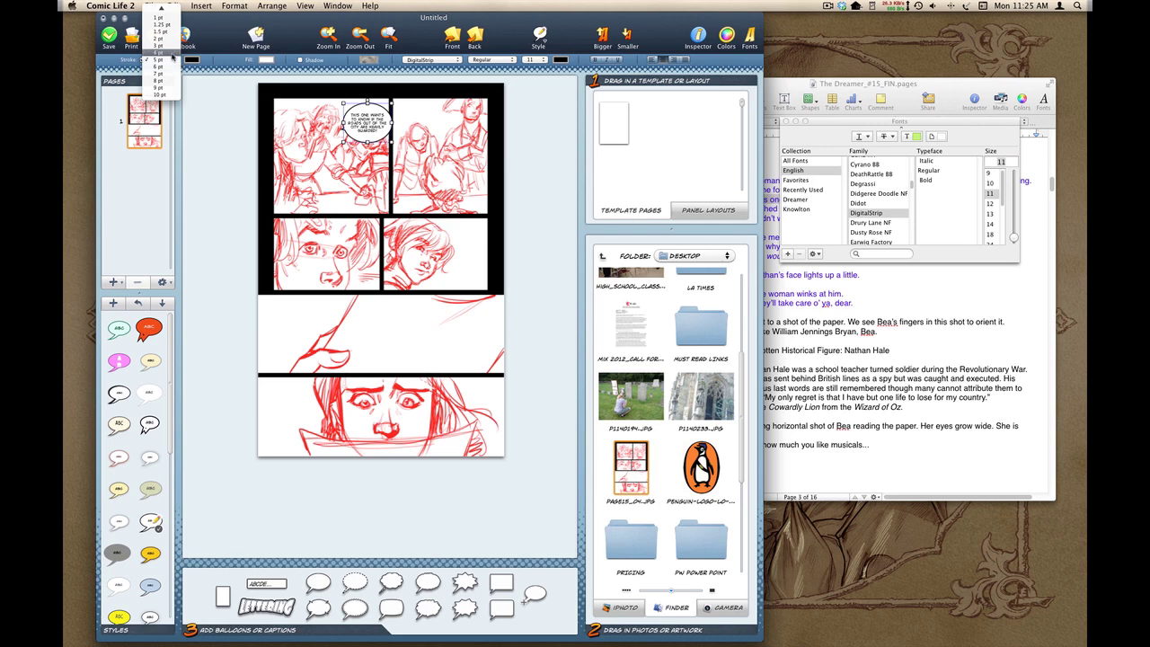
{"action": "left_click", "coordinate": [172, 54]}
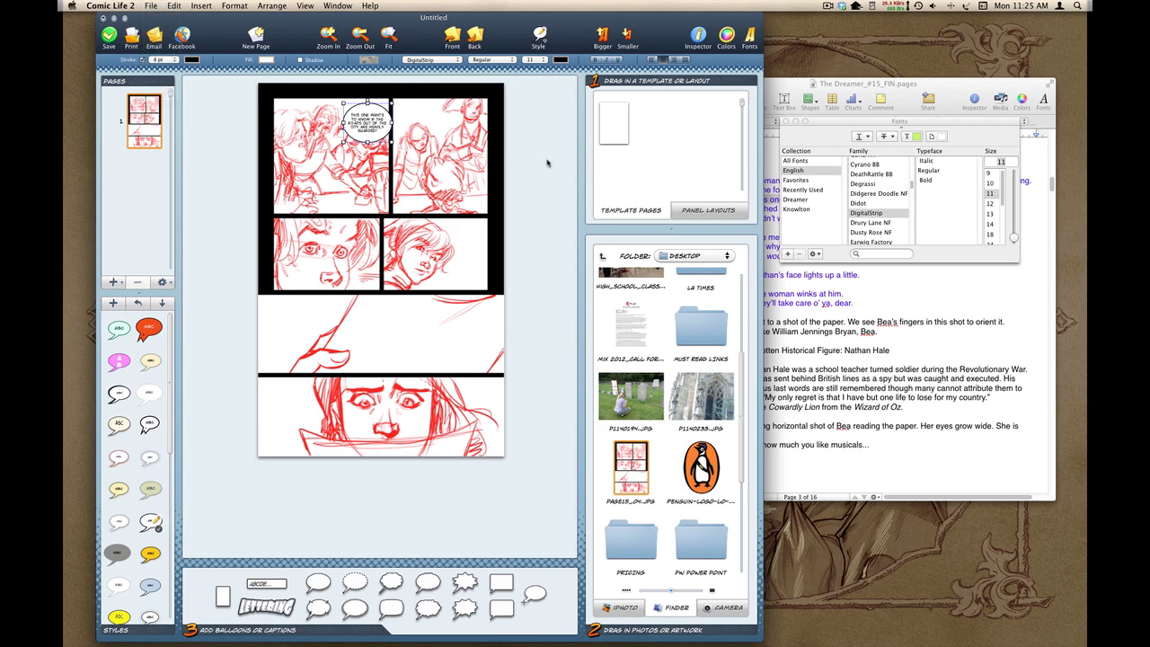
- Shrink the speech balloon to fit closely around its dialogue and place it inside the first panel's upper corner
{"action": "left_click", "coordinate": [329, 36]}
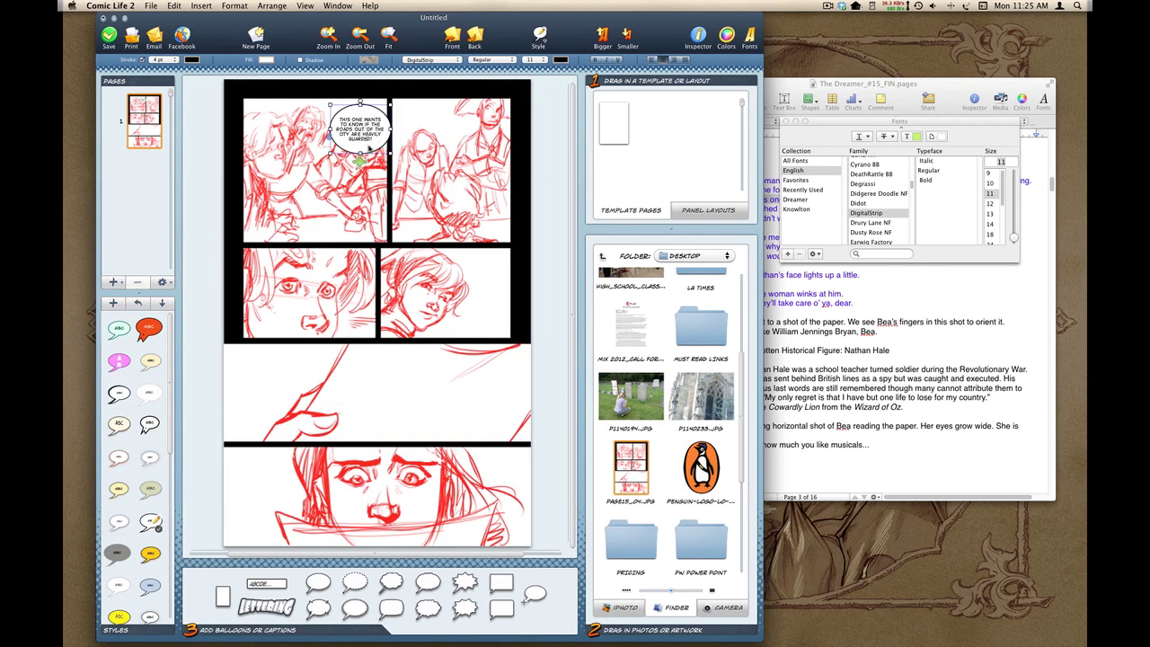
{"action": "left_click", "coordinate": [393, 160]}
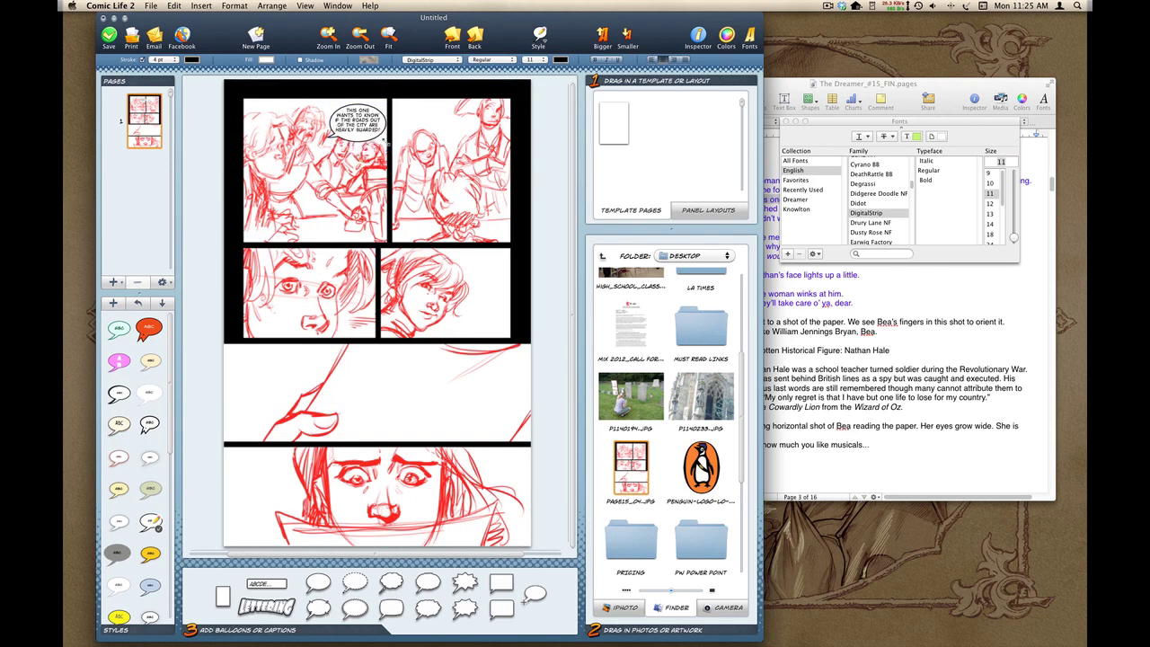
{"action": "left_click_drag", "start_coordinate": [387, 144], "coordinate": [369, 129]}
{"action": "left_click", "coordinate": [368, 129]}
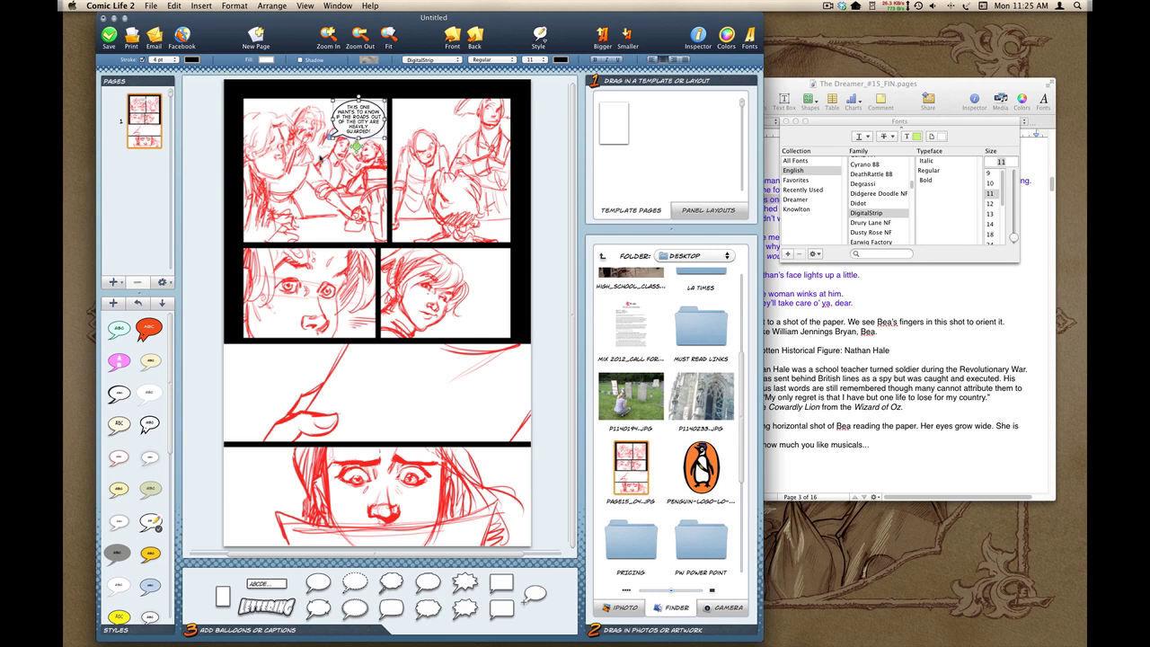
{"action": "left_click", "coordinate": [539, 150]}
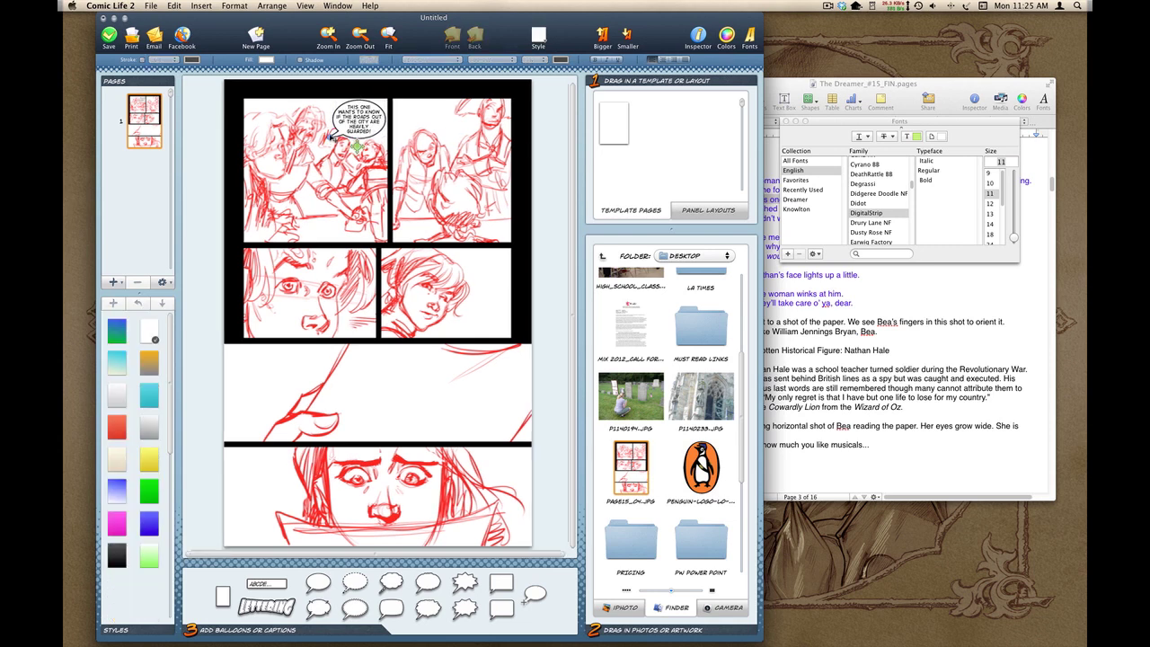
- Point the balloon's tail at the shouting woman's mouth and fine-tune the balloon's fit around its text
{"action": "left_click", "coordinate": [333, 134]}
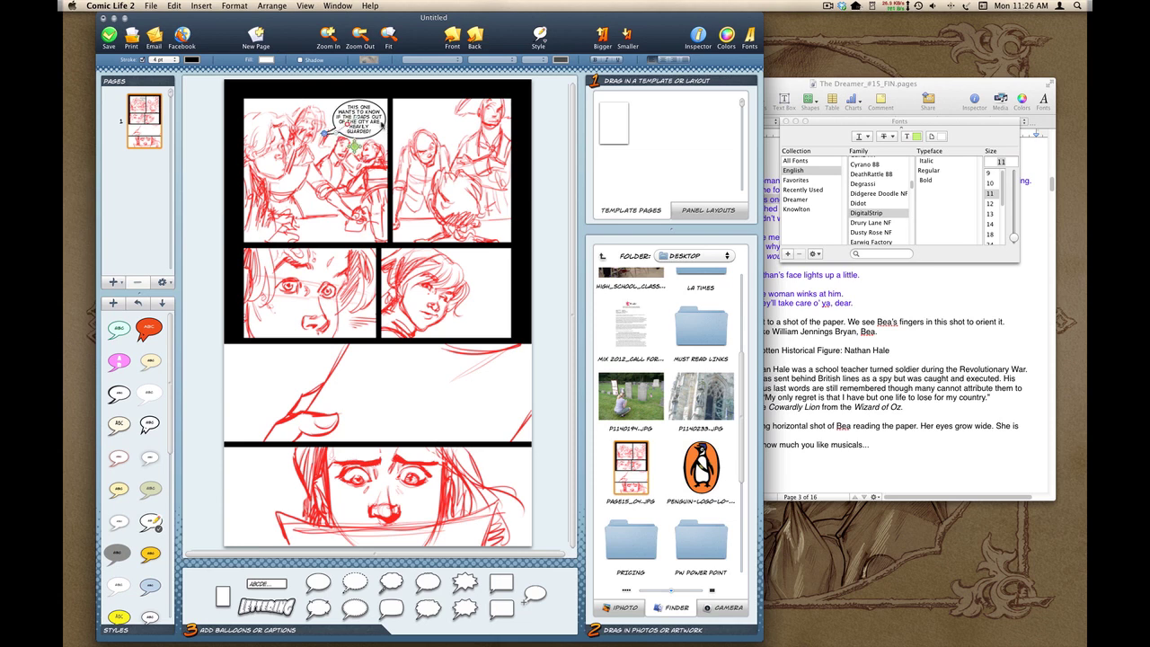
{"action": "double_click", "coordinate": [372, 123]}
{"action": "left_click", "coordinate": [379, 128]}
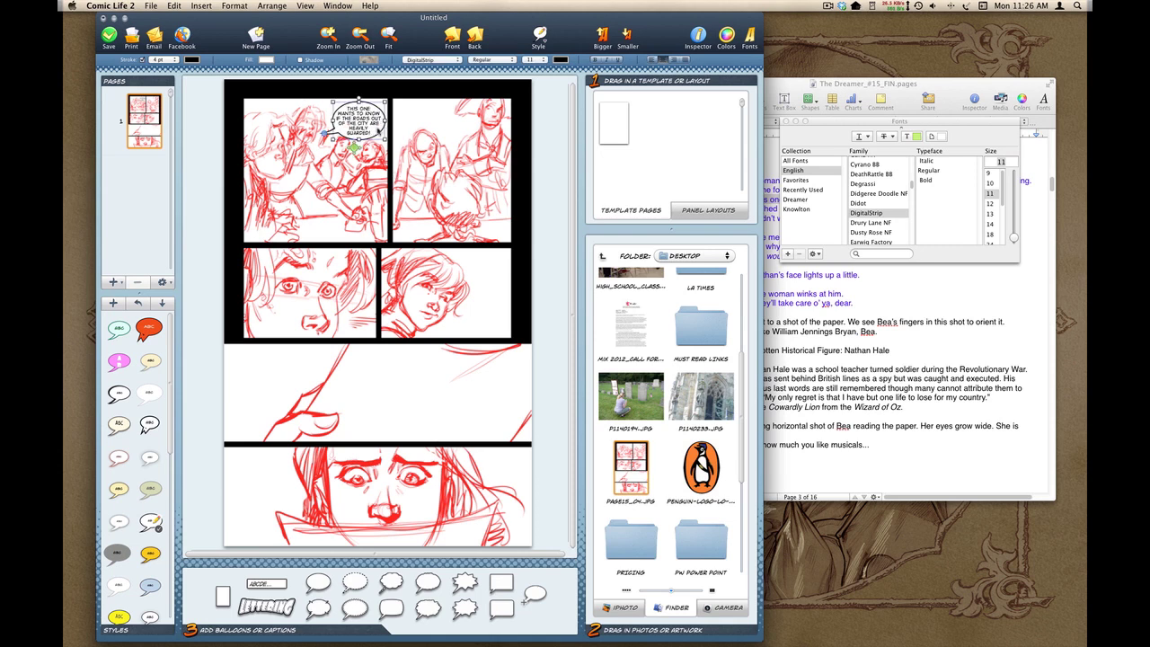
{"action": "left_click", "coordinate": [551, 147]}
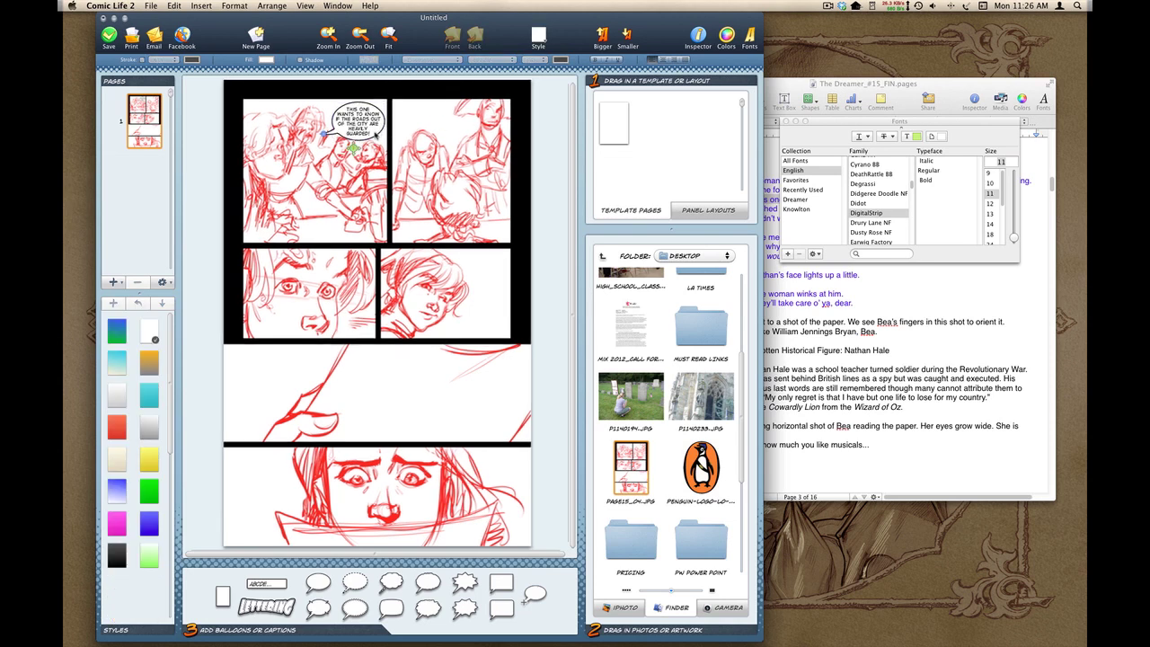
{"action": "left_click", "coordinate": [375, 133]}
{"action": "mouse_move", "coordinate": [375, 132]}
{"action": "left_mouse_down"}
{"action": "mouse_move", "coordinate": [402, 139]}
{"action": "mouse_move", "coordinate": [372, 135]}
{"action": "mouse_move", "coordinate": [370, 173]}
{"action": "mouse_move", "coordinate": [406, 141]}
{"action": "mouse_move", "coordinate": [387, 142]}
{"action": "left_mouse_up"}
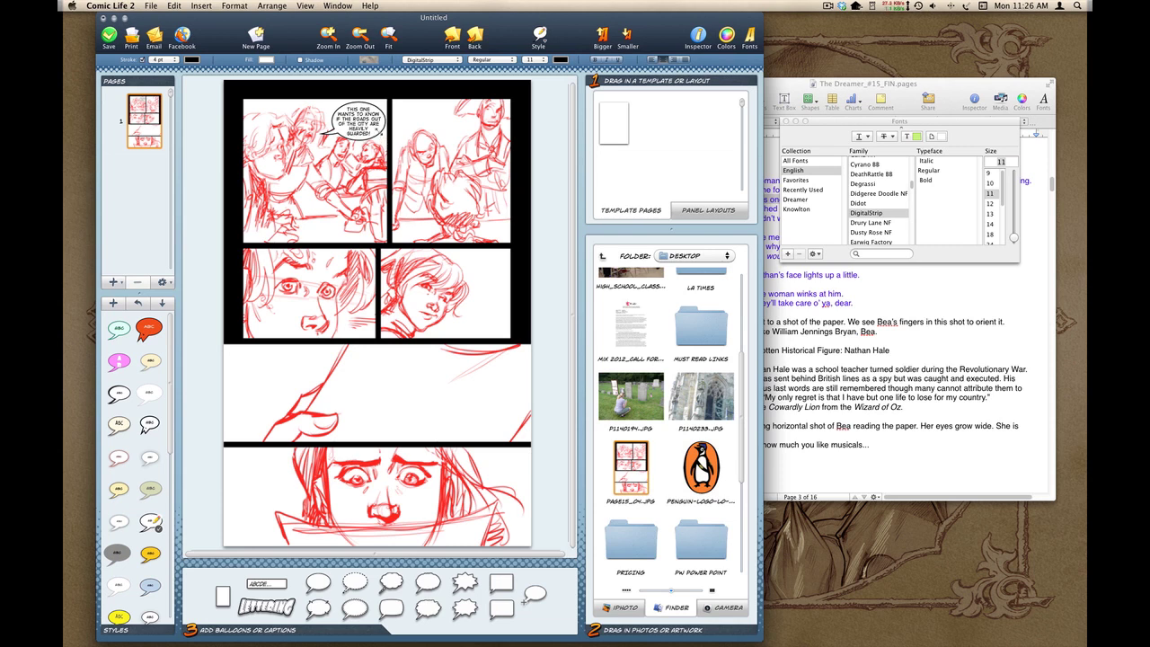
- Insert a line break after "This" in the balloon's dialogue so the lines follow the oval shape
{"action": "left_click", "coordinate": [359, 114]}
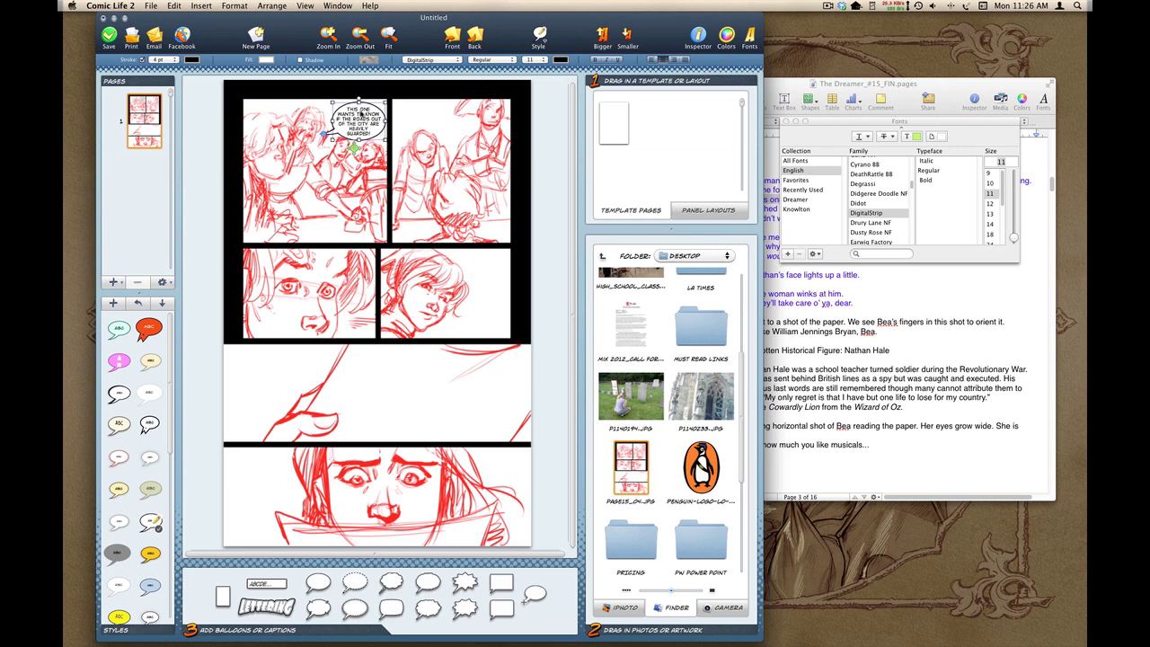
{"action": "double_click", "coordinate": [361, 114]}
{"action": "left_click", "coordinate": [381, 167]}
{"action": "double_click", "coordinate": [361, 107]}
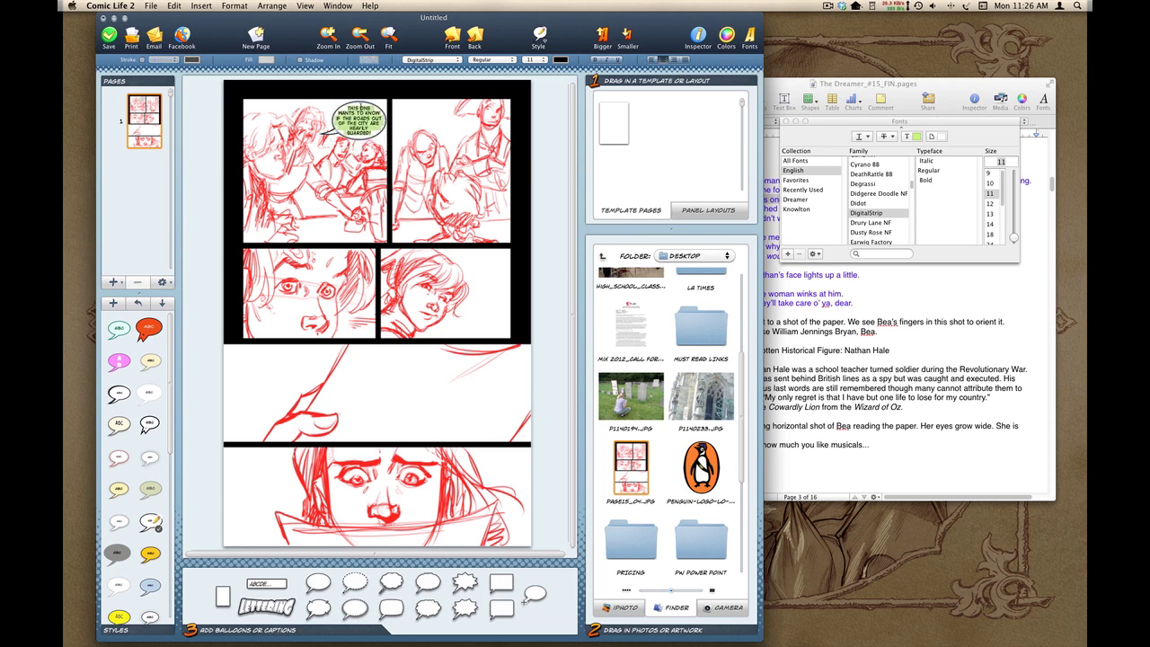
{"action": "key", "text": "Return"}
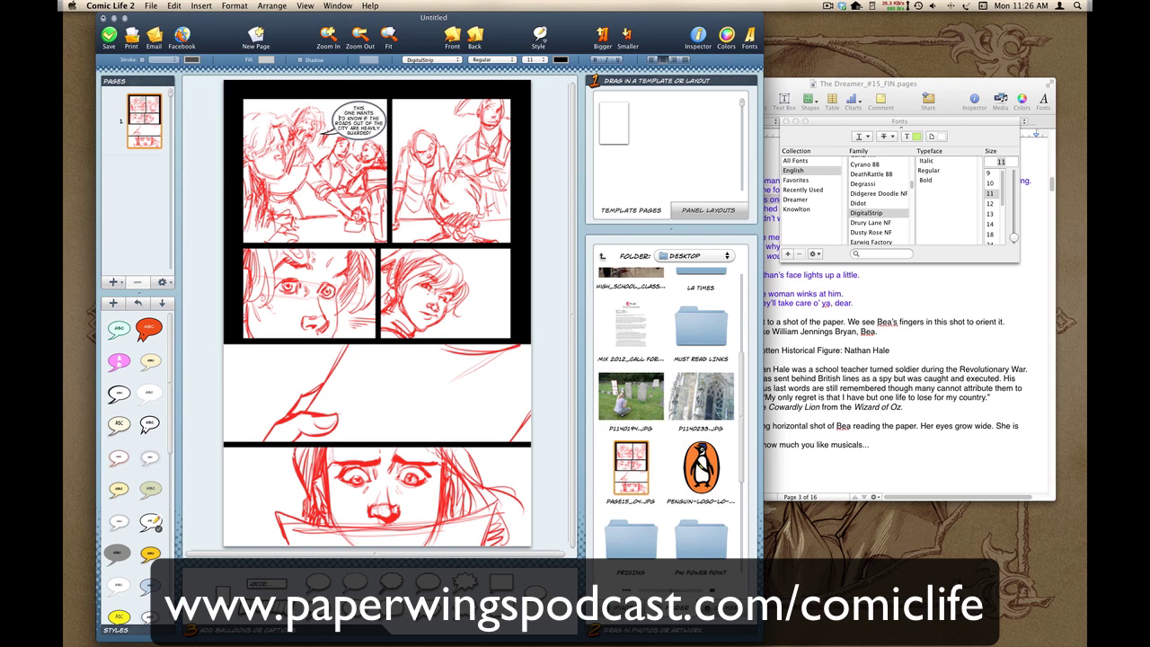
{"action": "left_click", "coordinate": [558, 154]}
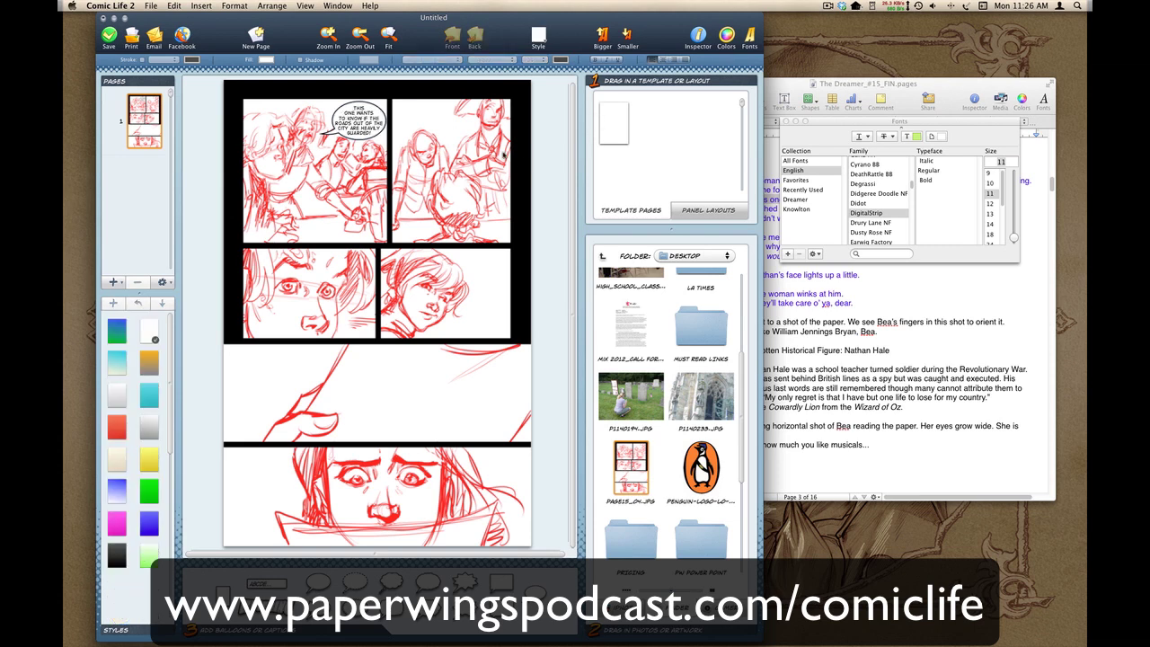
- Widen the speech balloon slightly to give the rearranged dialogue more room, and deselect it
{"action": "left_click", "coordinate": [377, 134]}
{"action": "left_click", "coordinate": [384, 147]}
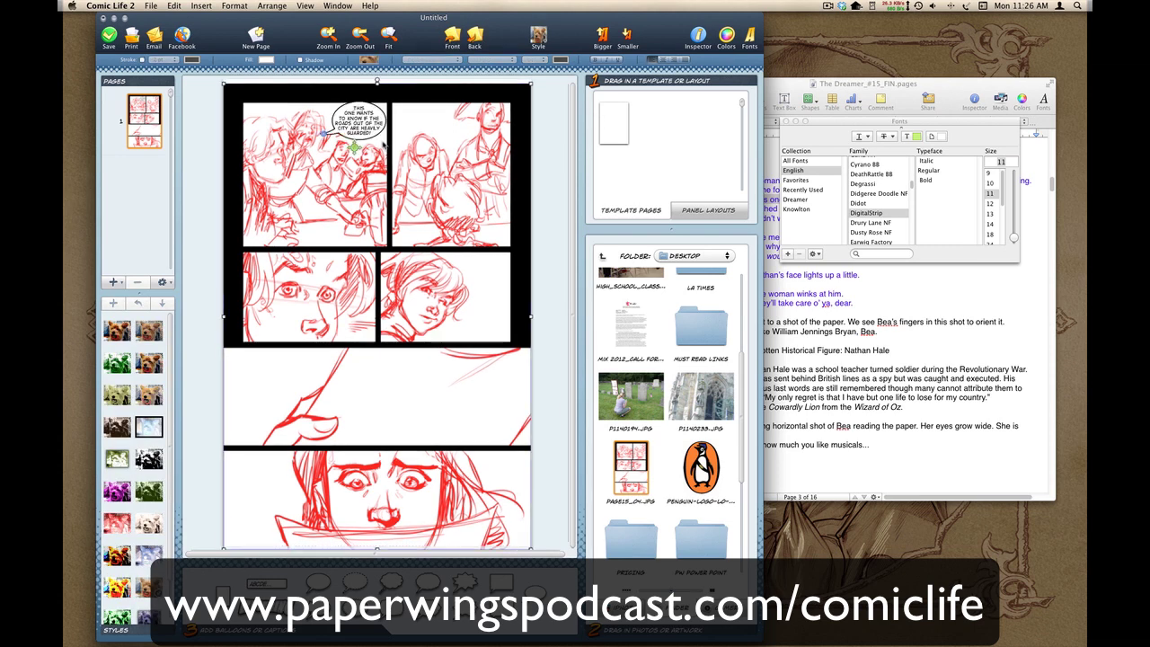
{"action": "left_click", "coordinate": [384, 142]}
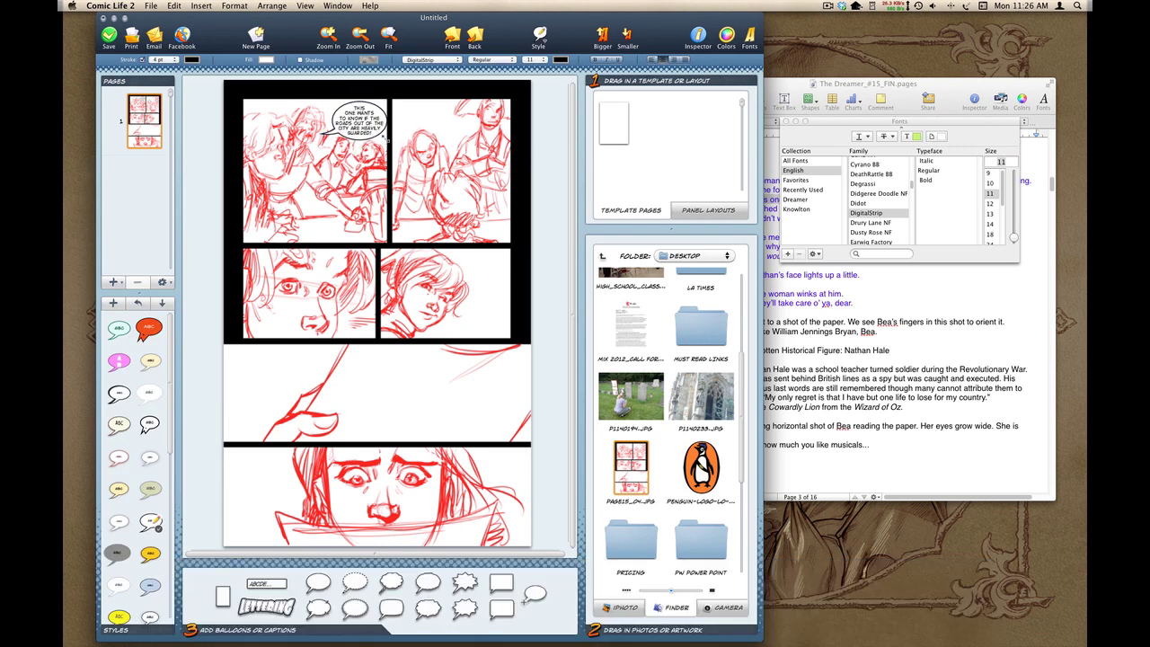
{"action": "left_click_drag", "start_coordinate": [377, 131], "coordinate": [375, 132]}
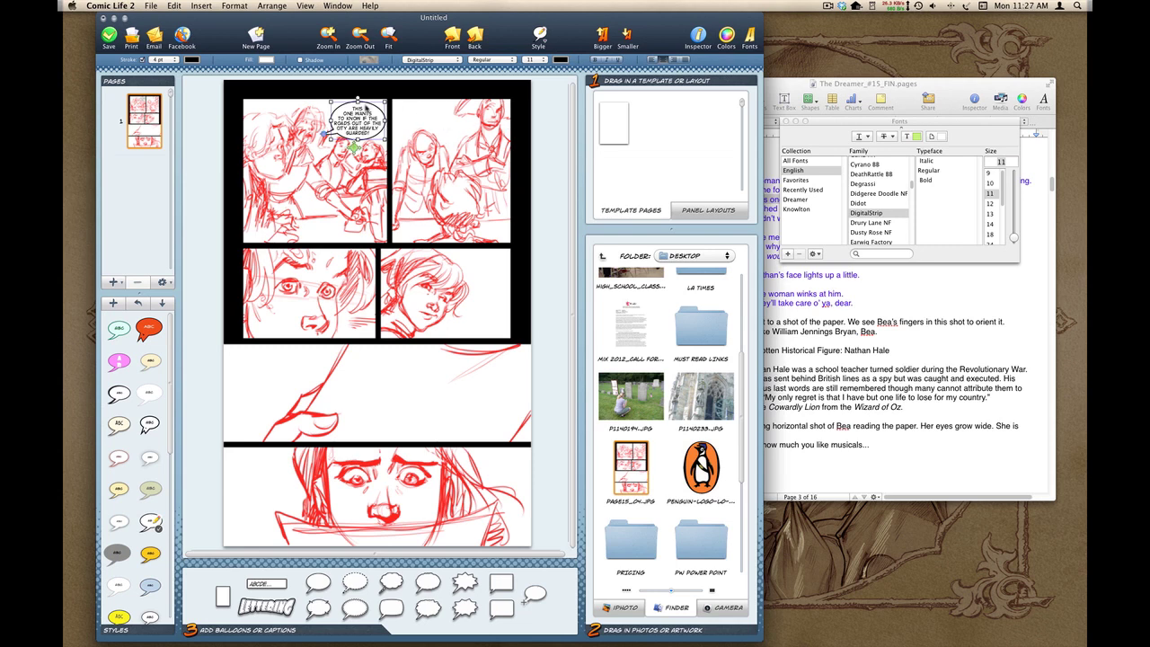
{"action": "left_click", "coordinate": [544, 144]}
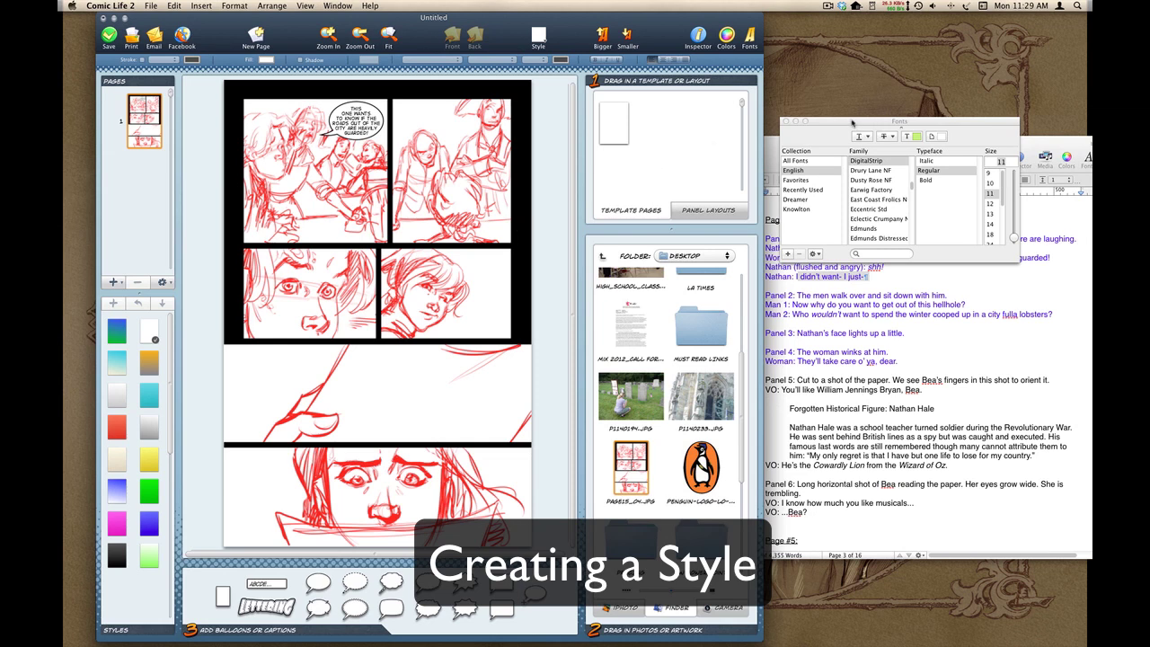
- Move the Fonts window above the script so that it no longer covers the Page #4 dialogue
{"action": "left_click_drag", "start_coordinate": [855, 123], "coordinate": [846, 56]}
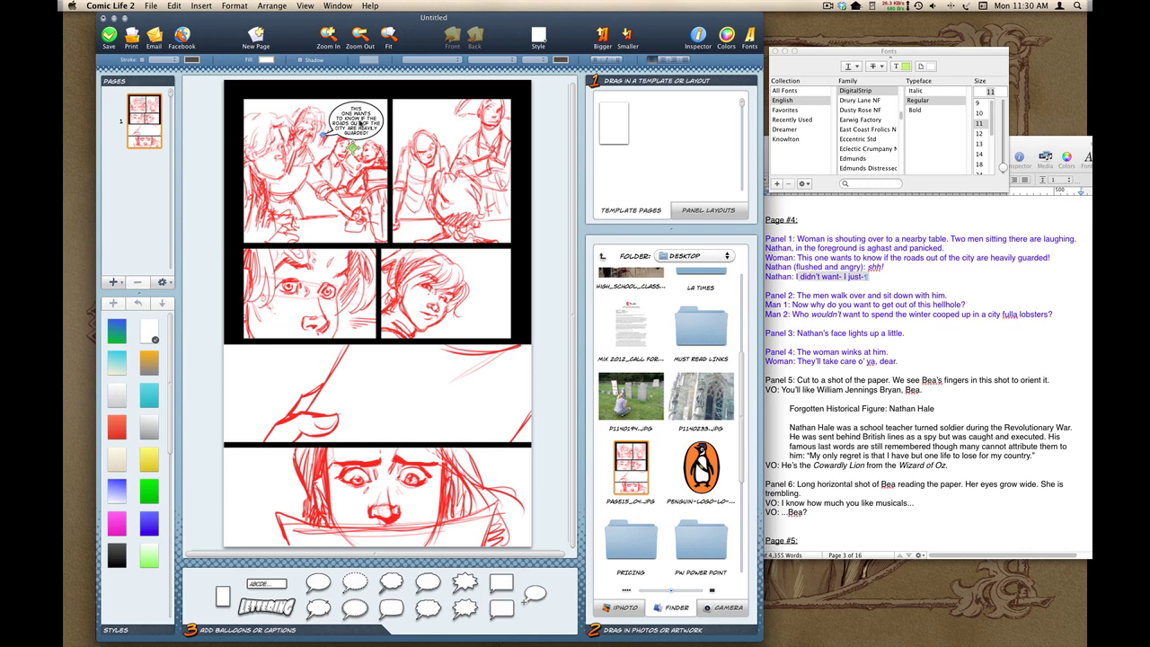
- Update the applied balloon style with the current formatting of the shouting woman's speech balloon
{"action": "left_click", "coordinate": [354, 148]}
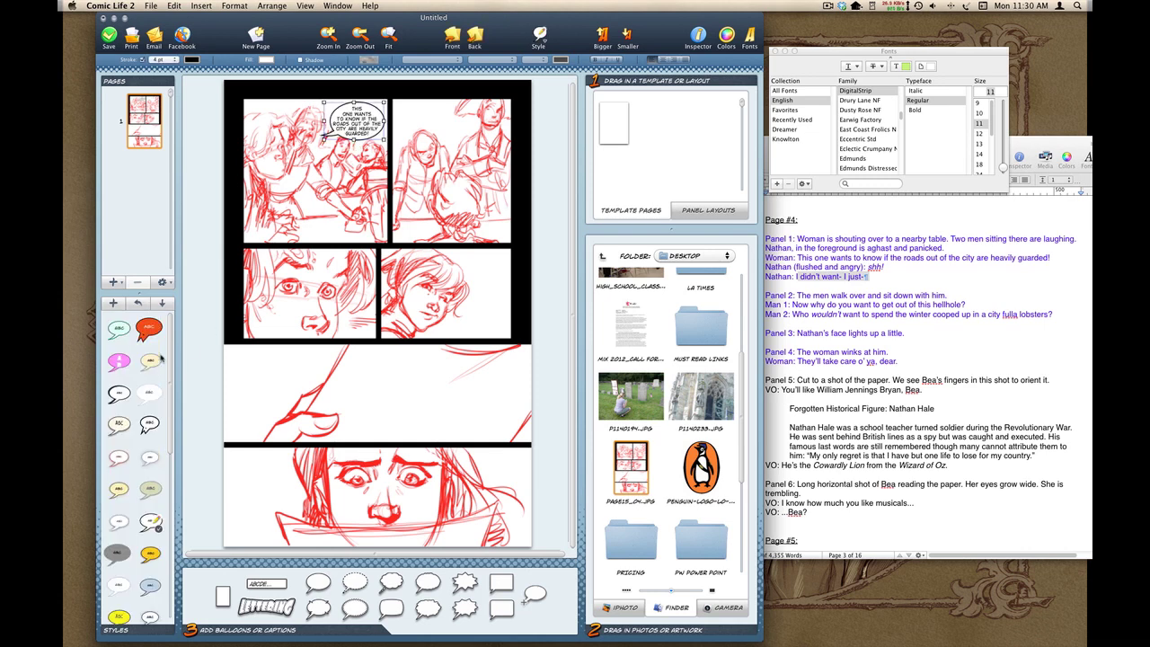
{"action": "left_click", "coordinate": [164, 304]}
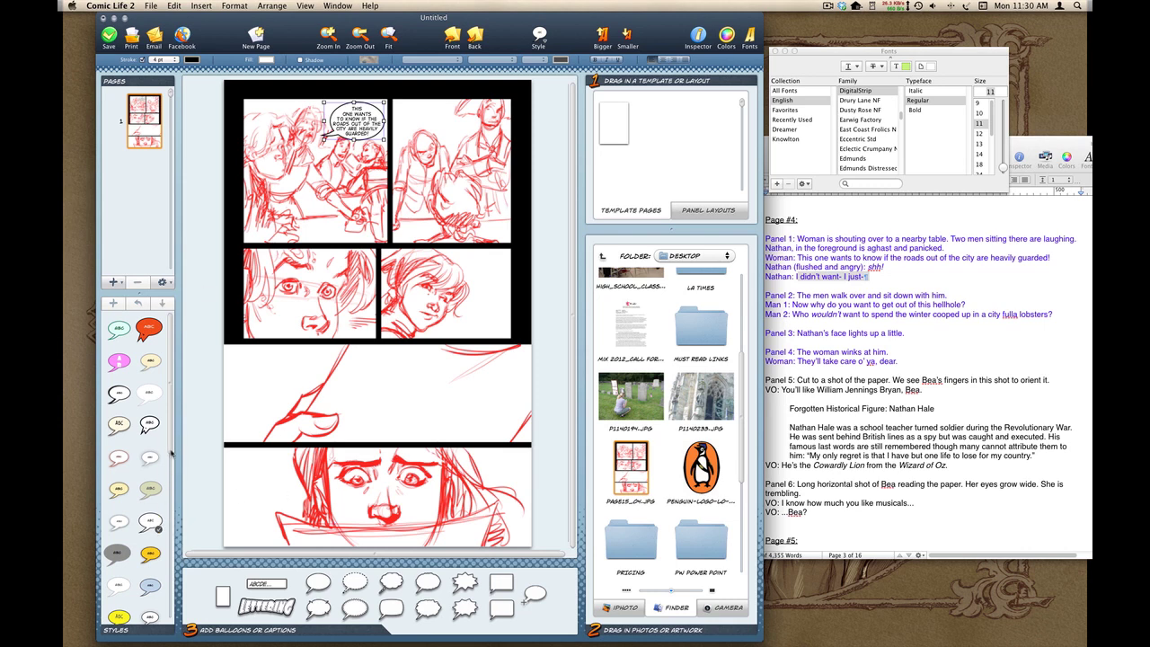
{"action": "scroll", "coordinate": [172, 454], "scroll_direction": "down", "scroll_amount": 3}
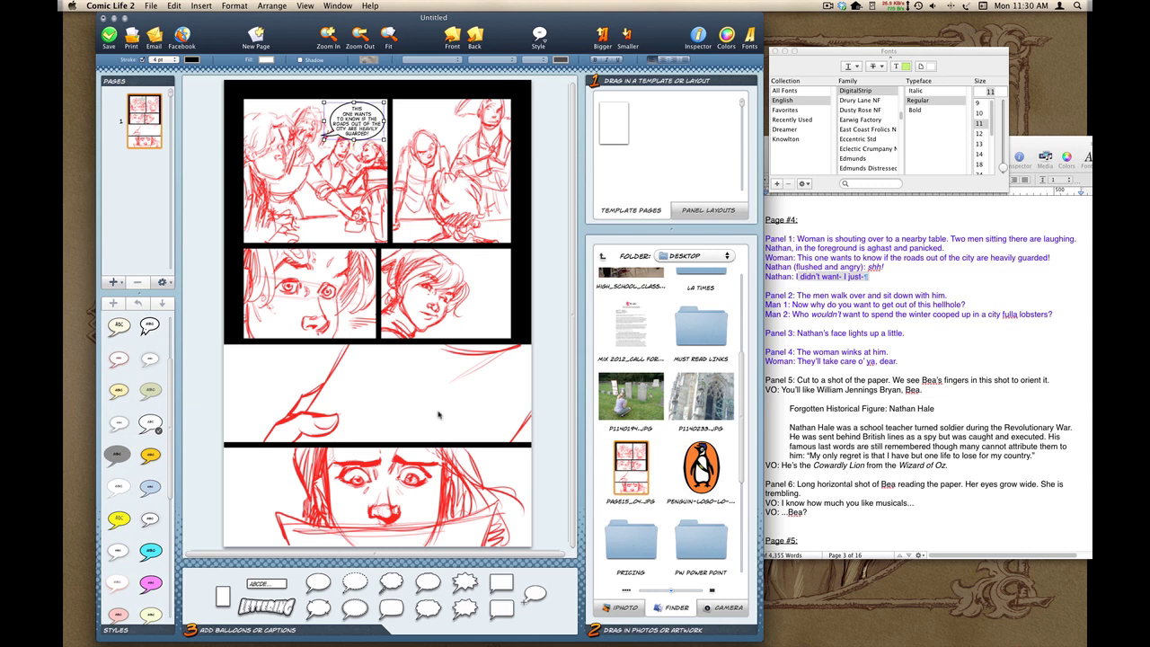
- Add a compact speech balloon with "Shh!" in bold to the first panel, its tail pointing at the foreground man
{"action": "left_click_drag", "start_coordinate": [319, 582], "coordinate": [308, 187]}
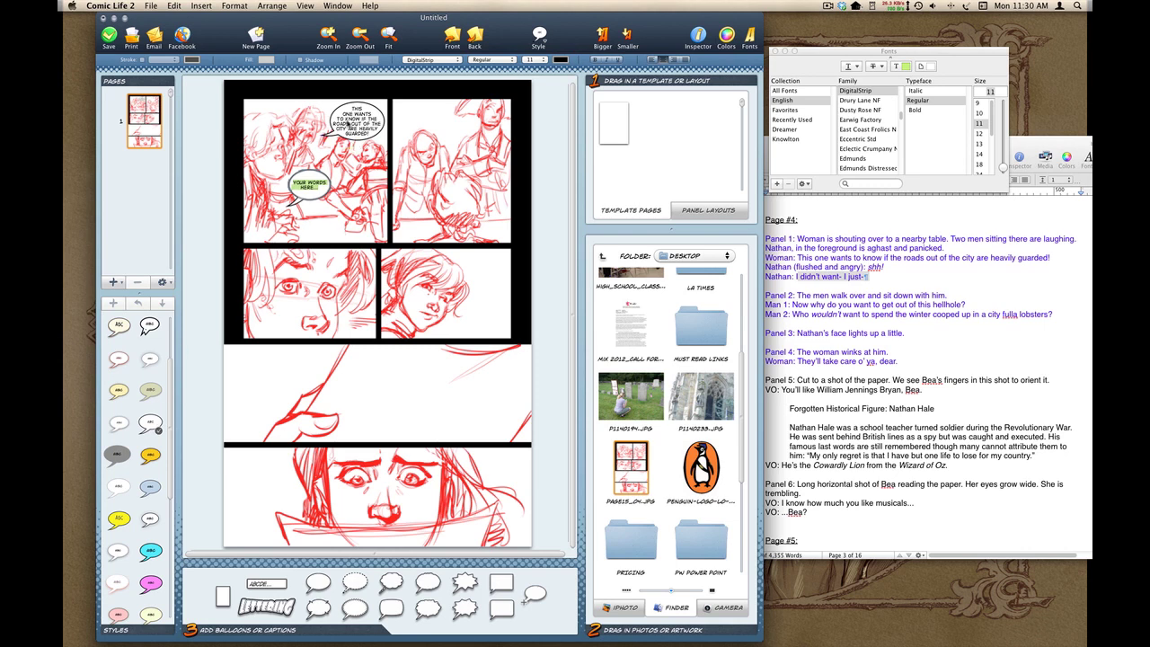
{"action": "left_click", "coordinate": [349, 124]}
{"action": "type", "text": "Sh"}
{"action": "left_click", "coordinate": [916, 110]}
{"action": "left_click", "coordinate": [560, 214]}
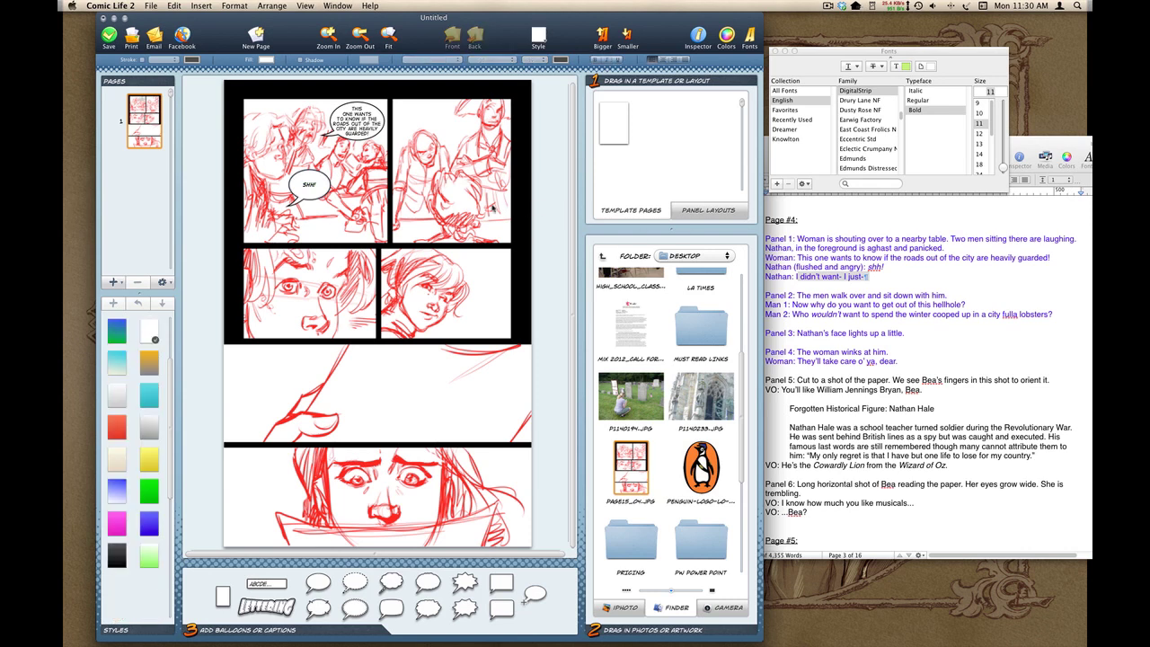
{"action": "left_click", "coordinate": [317, 195]}
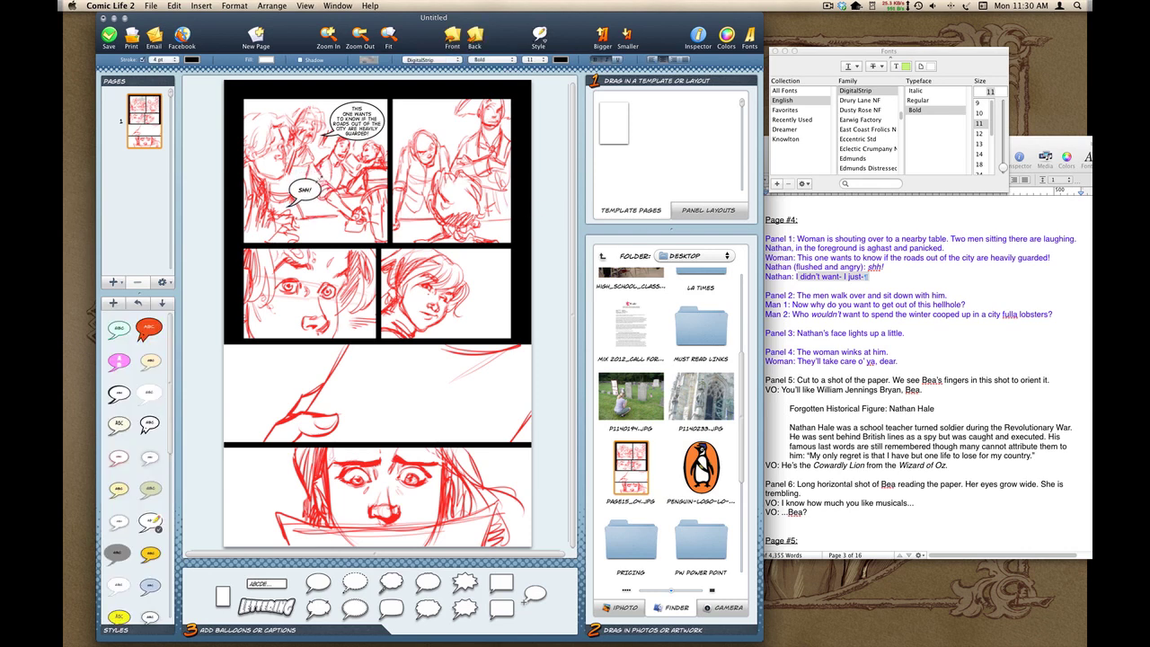
{"action": "mouse_move", "coordinate": [315, 197]}
{"action": "left_mouse_down"}
{"action": "mouse_move", "coordinate": [321, 228]}
{"action": "mouse_move", "coordinate": [309, 215]}
{"action": "left_mouse_up"}
- Attach a linked balloon to the "Shh!" balloon and fill it with "I didn't want-" copied from the script
{"action": "left_click", "coordinate": [865, 277]}
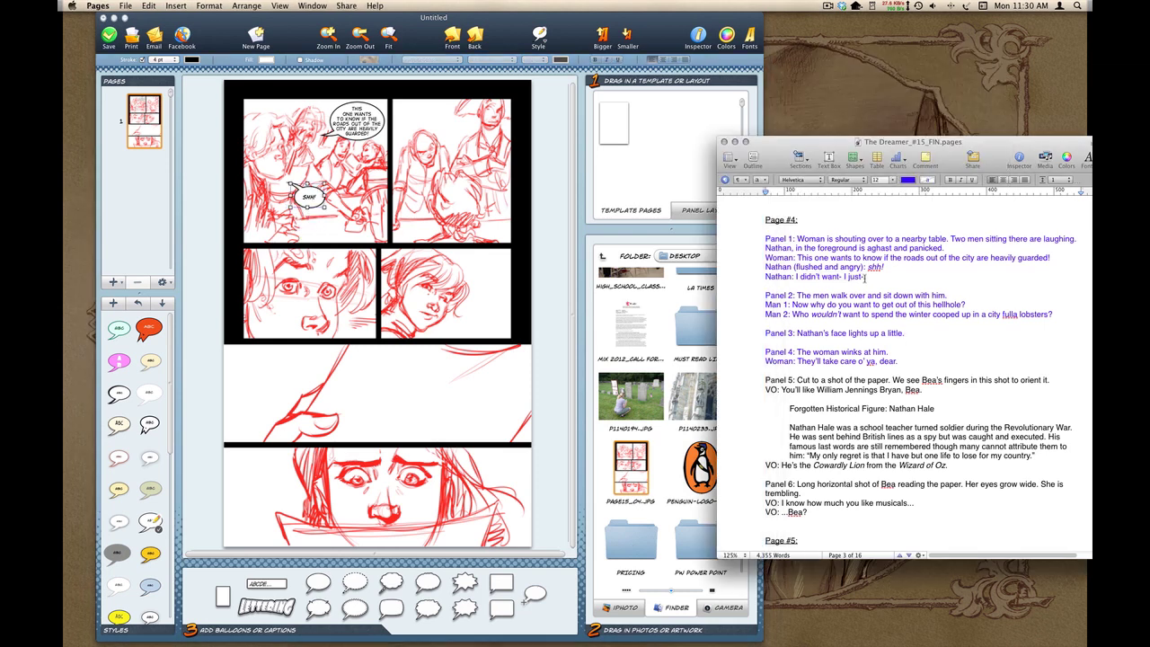
{"action": "left_click_drag", "start_coordinate": [845, 278], "coordinate": [797, 277]}
{"action": "key", "text": "super+c"}
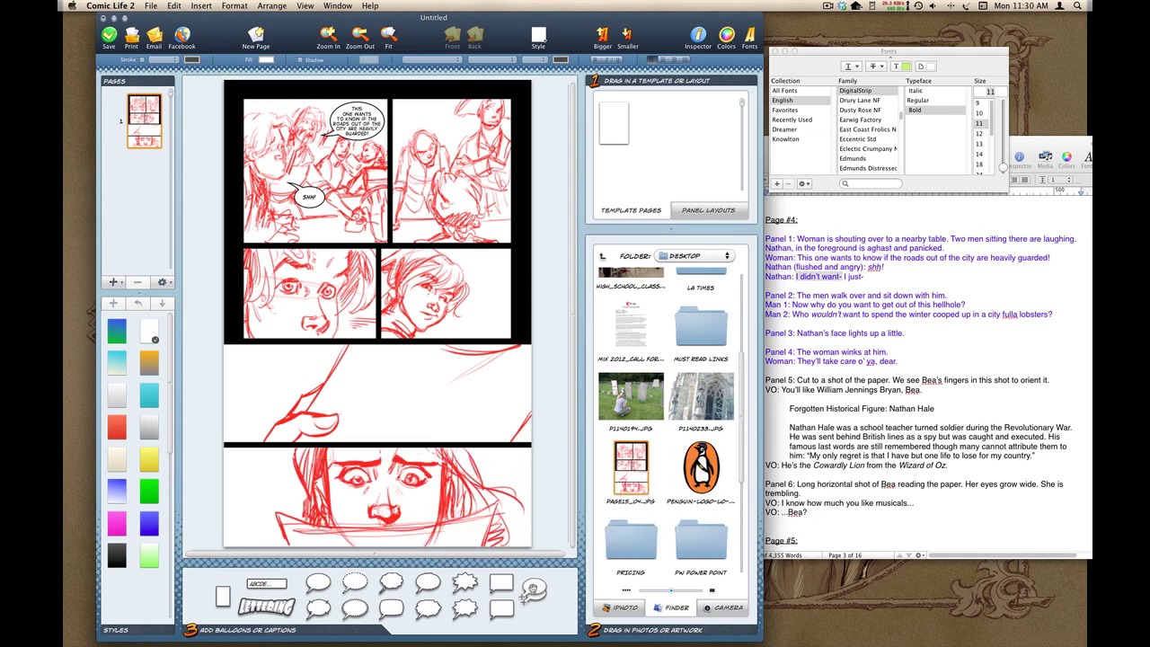
{"action": "left_click_drag", "start_coordinate": [536, 593], "coordinate": [311, 203]}
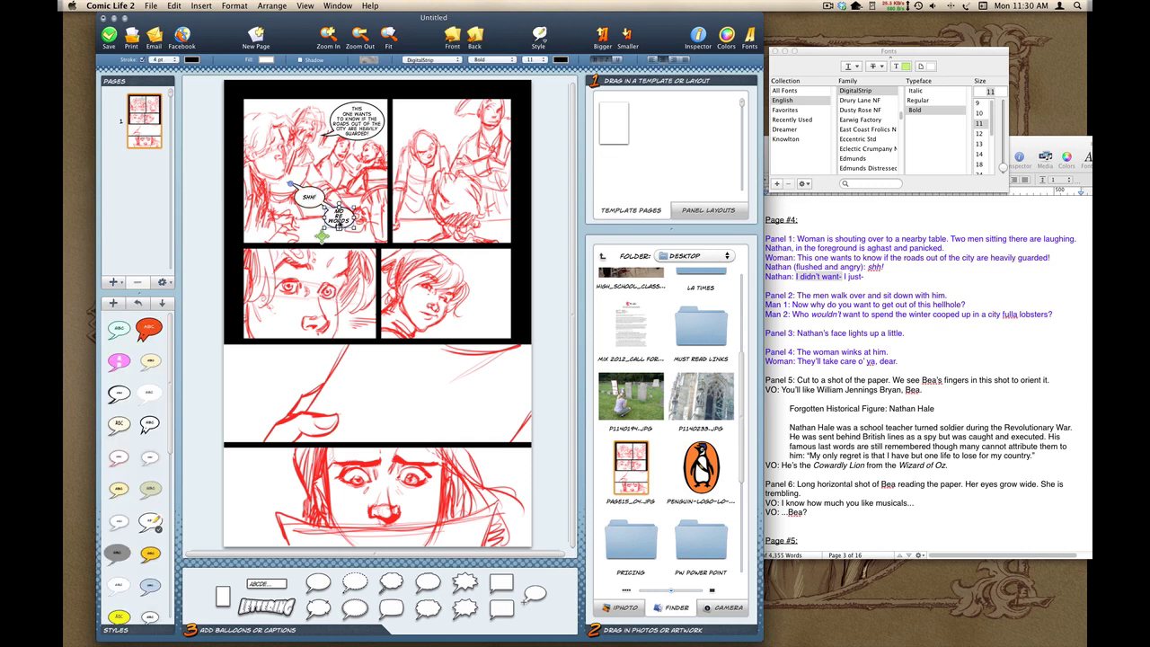
{"action": "double_click", "coordinate": [340, 223]}
{"action": "key", "text": "super+v"}
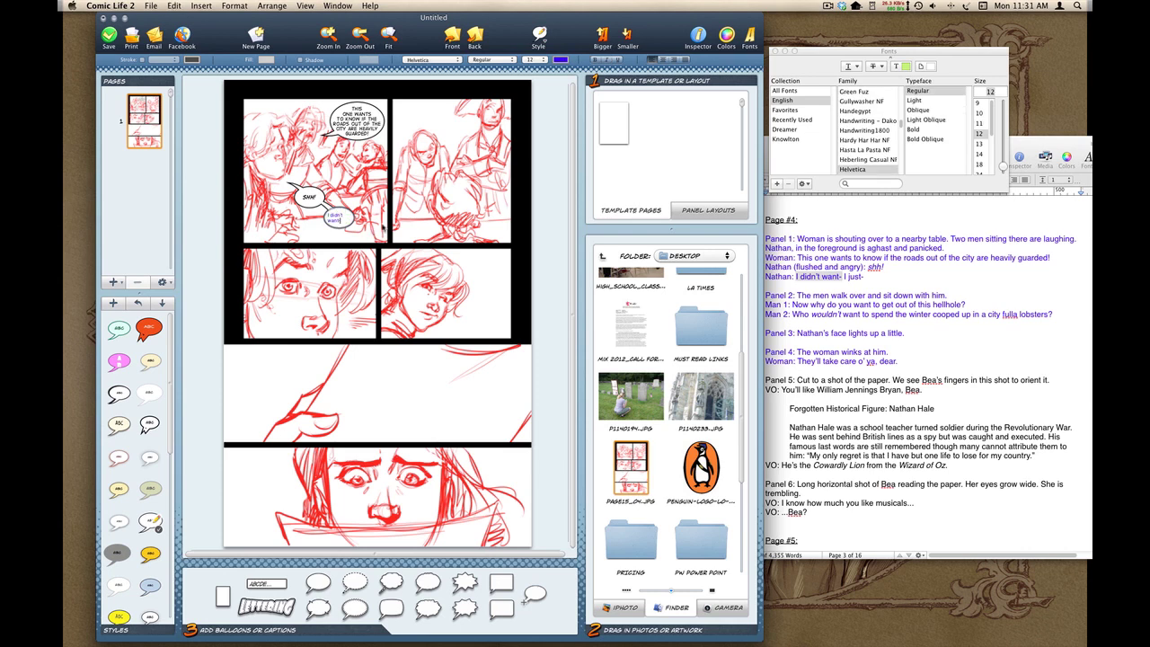
{"action": "left_click", "coordinate": [542, 203]}
- Apply the saved balloon style to the "I didn't want-" balloon and resize it to fit its text
{"action": "left_click", "coordinate": [349, 221]}
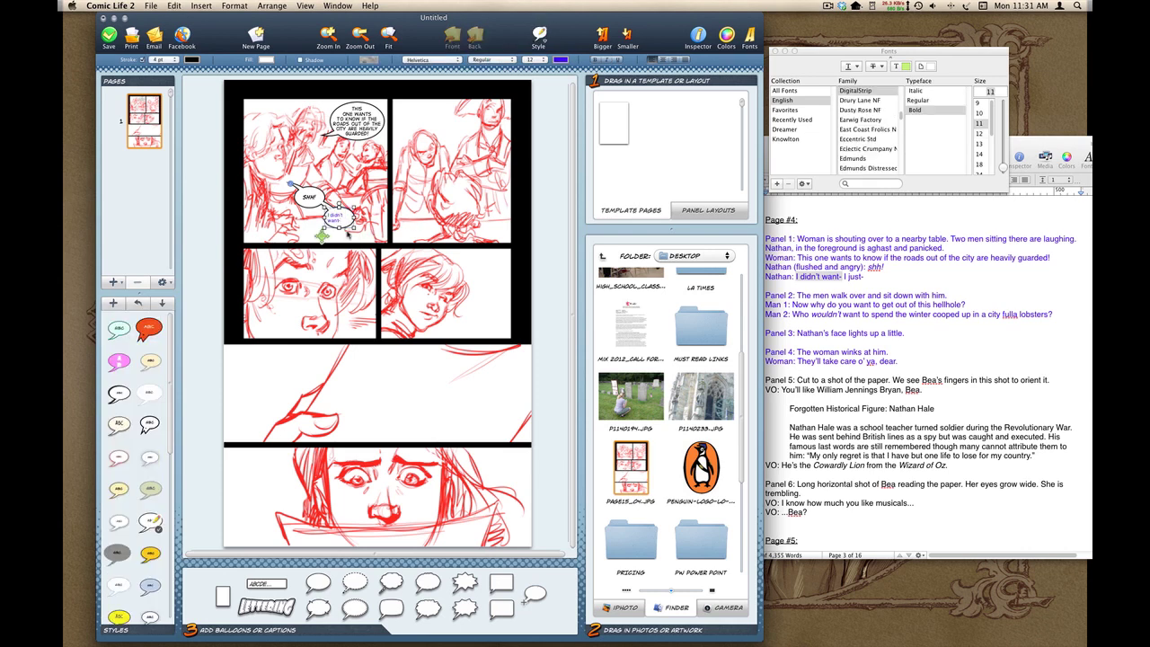
{"action": "left_click", "coordinate": [151, 525]}
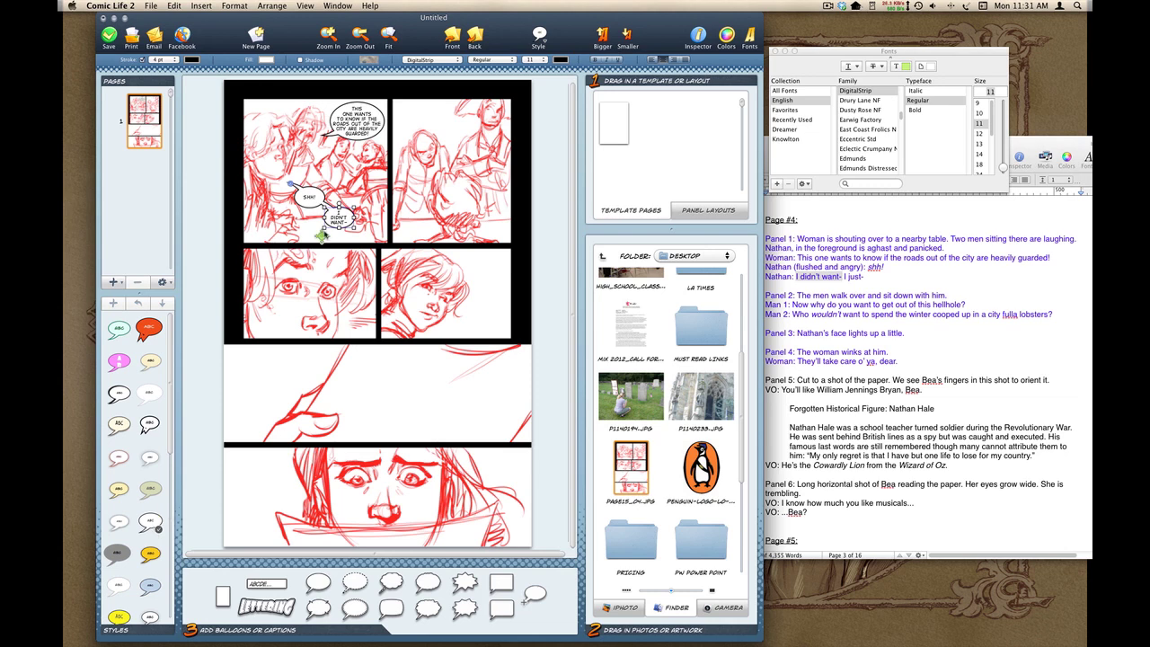
{"action": "left_click_drag", "start_coordinate": [321, 235], "coordinate": [313, 228]}
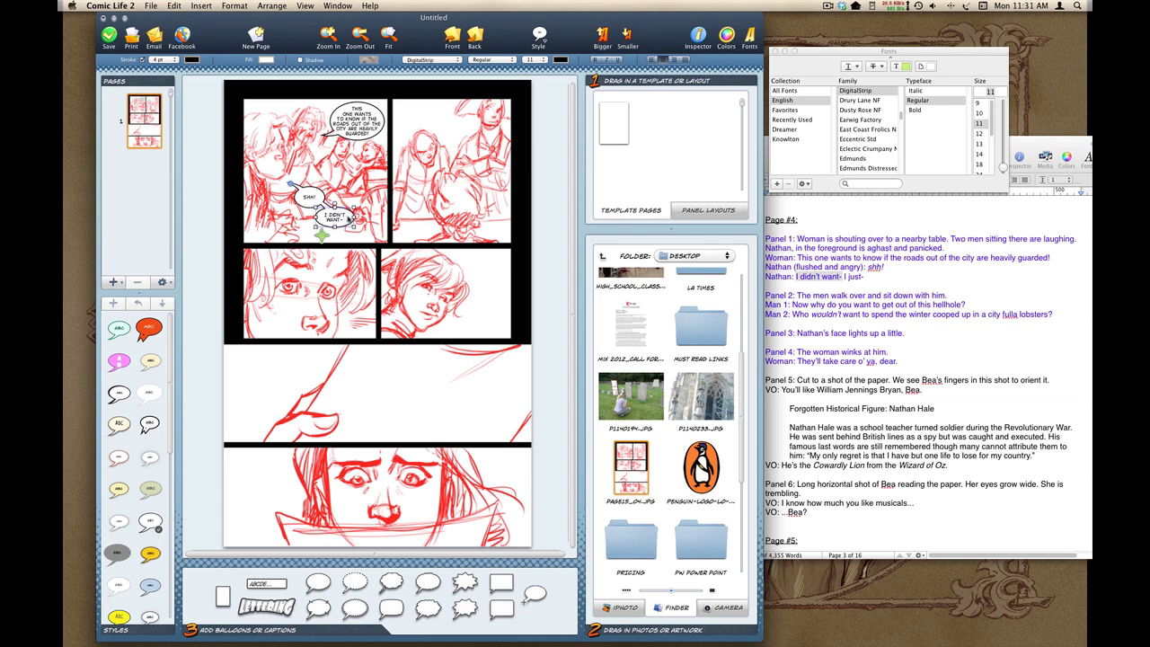
{"action": "left_click_drag", "start_coordinate": [352, 226], "coordinate": [353, 222]}
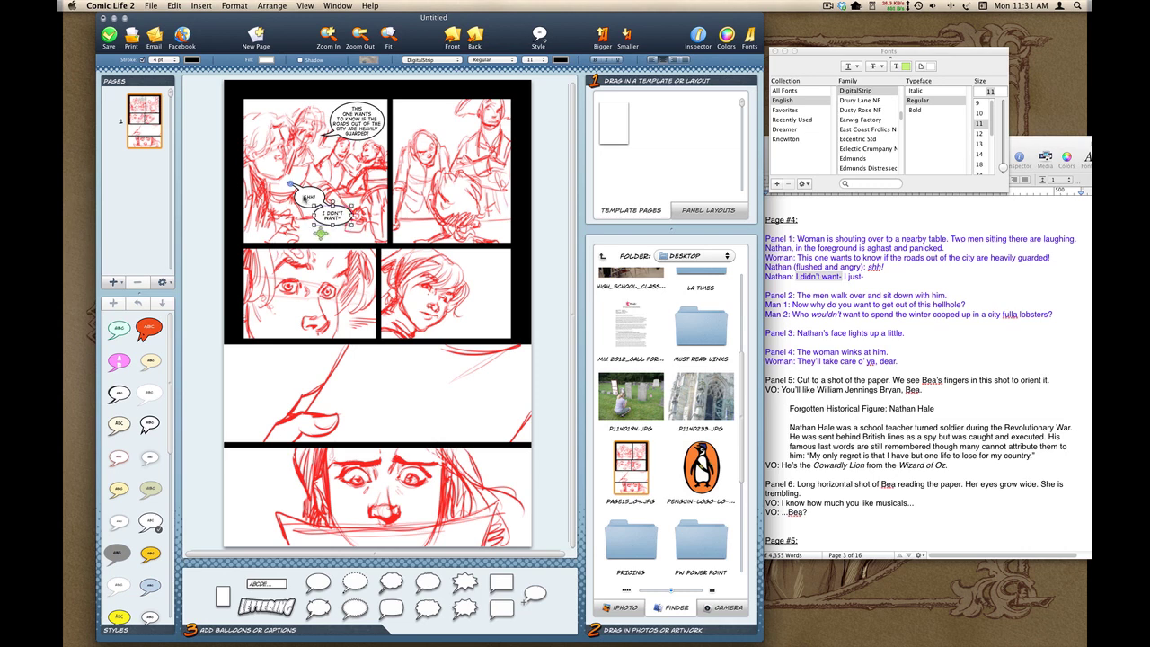
- Attach another linked balloon to "I didn't want-" and fill it with "just-" from the script
{"action": "left_click_drag", "start_coordinate": [535, 593], "coordinate": [342, 216]}
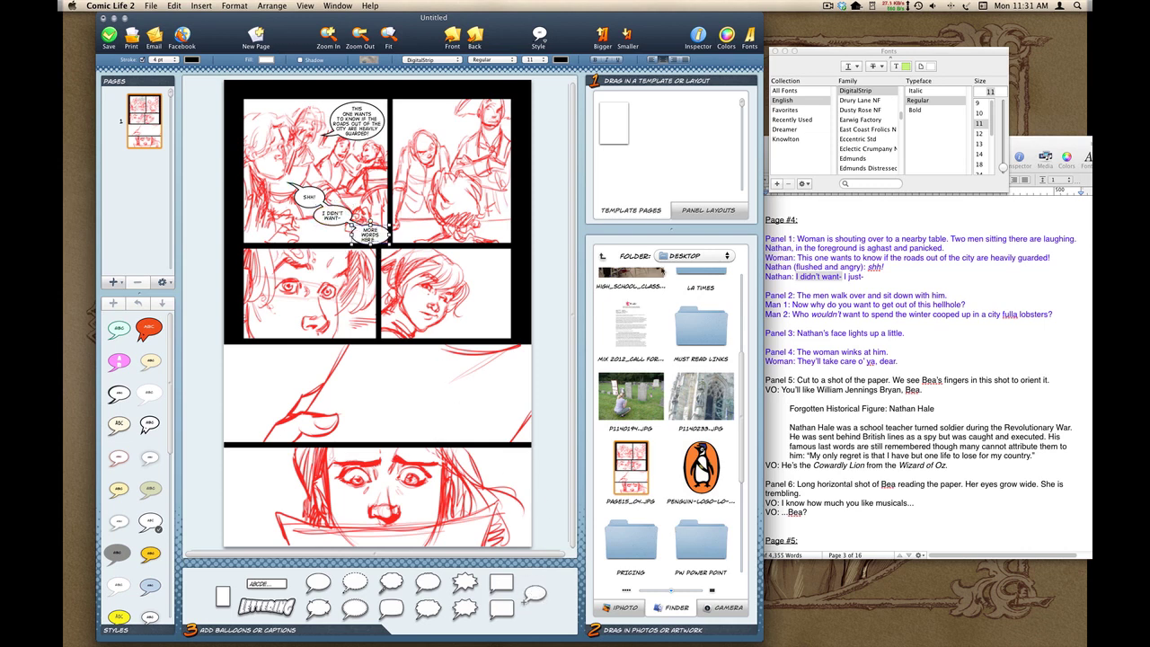
{"action": "left_click", "coordinate": [880, 277]}
{"action": "left_click_drag", "start_coordinate": [868, 277], "coordinate": [845, 276]}
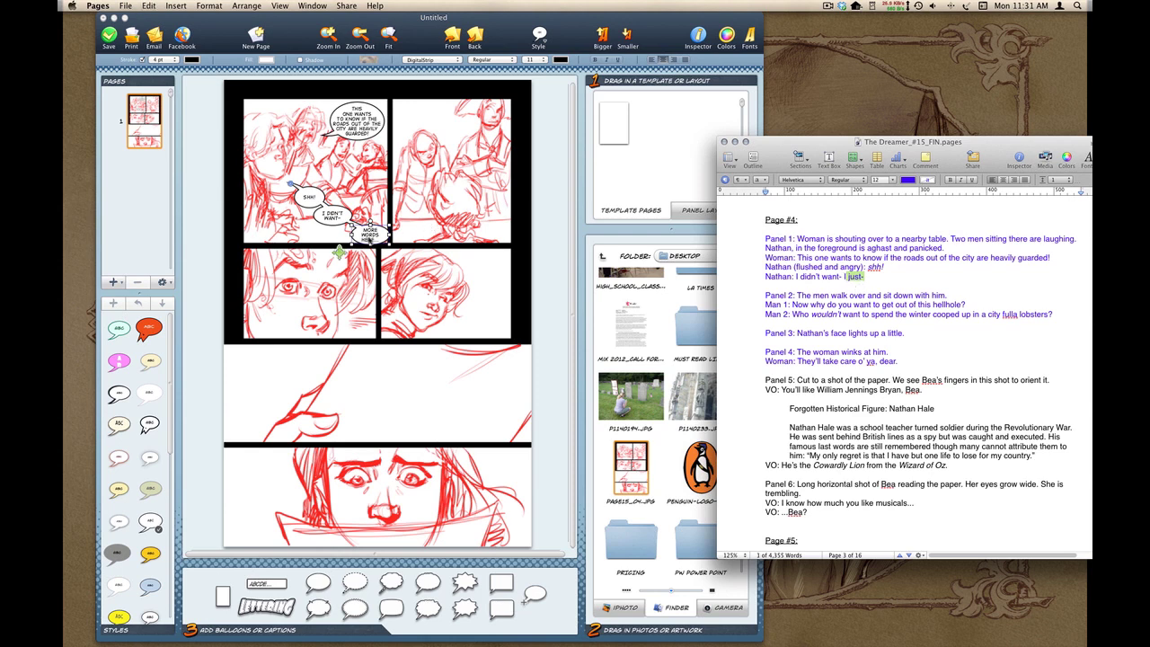
{"action": "double_click", "coordinate": [372, 235]}
{"action": "type", "text": "just-"}
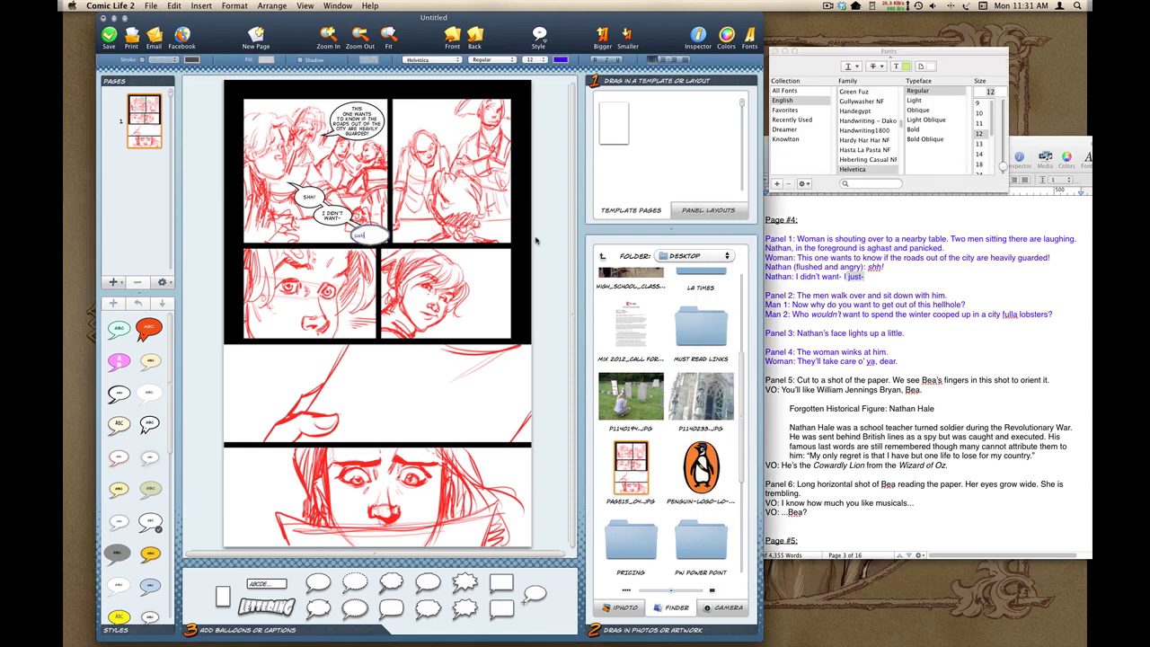
- Apply the saved balloon style to the "just-" balloon and move it closer to the "I didn't want-" balloon
{"action": "left_click", "coordinate": [373, 235]}
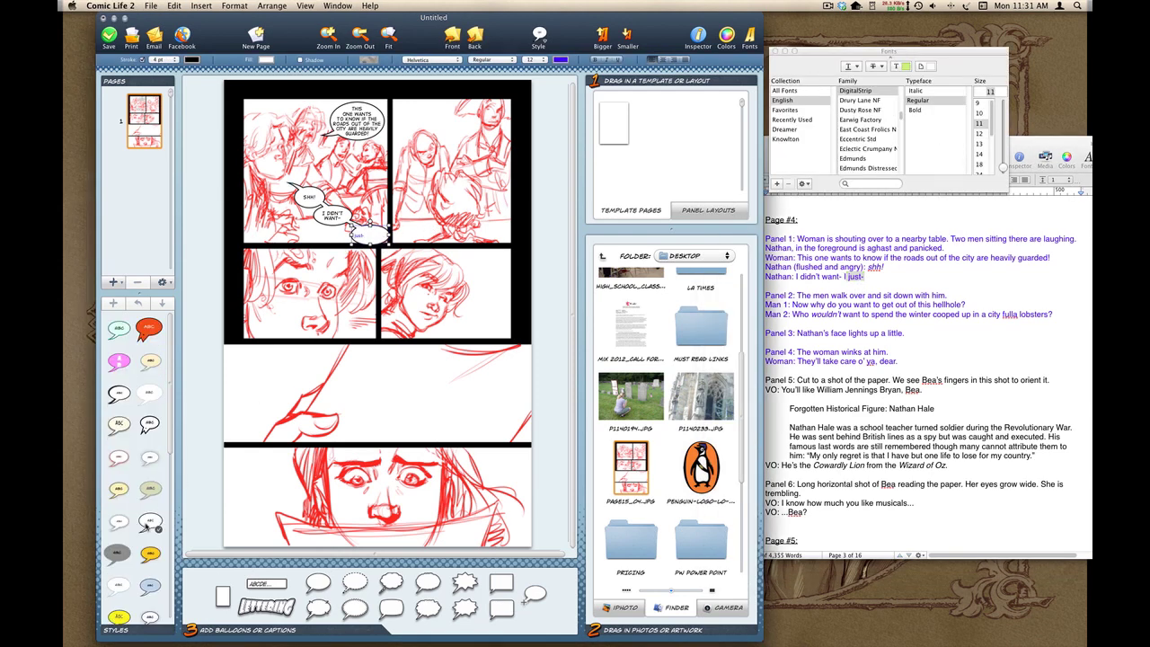
{"action": "left_click", "coordinate": [151, 525]}
{"action": "left_click", "coordinate": [550, 223]}
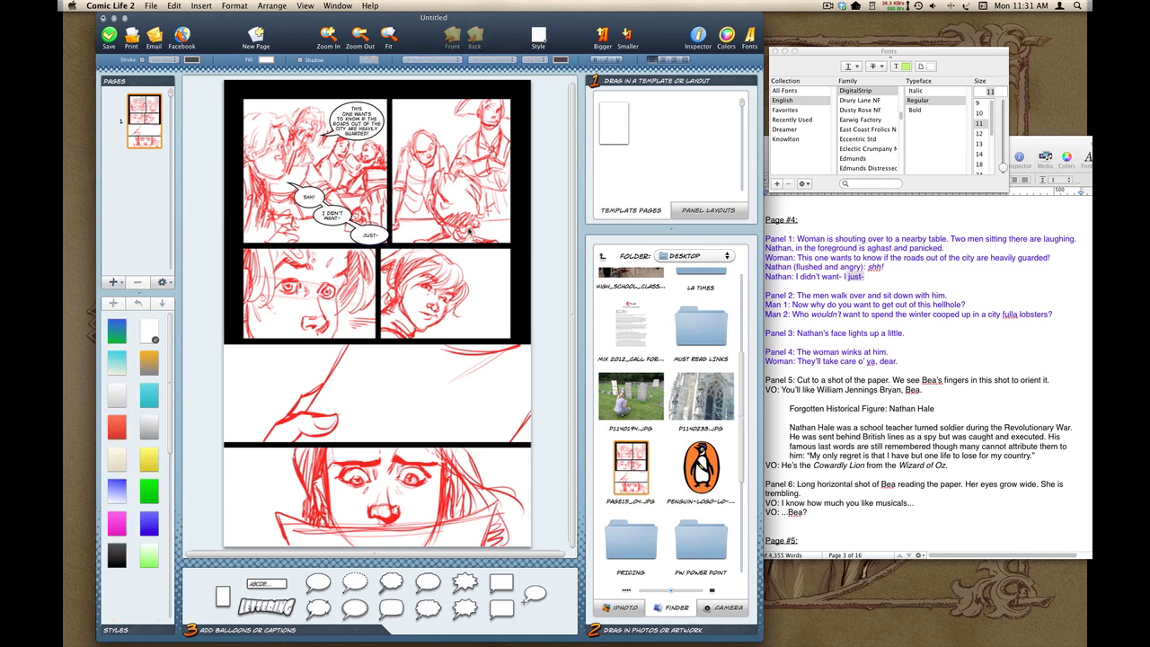
{"action": "left_click", "coordinate": [377, 239]}
{"action": "left_click_drag", "start_coordinate": [384, 241], "coordinate": [340, 224]}
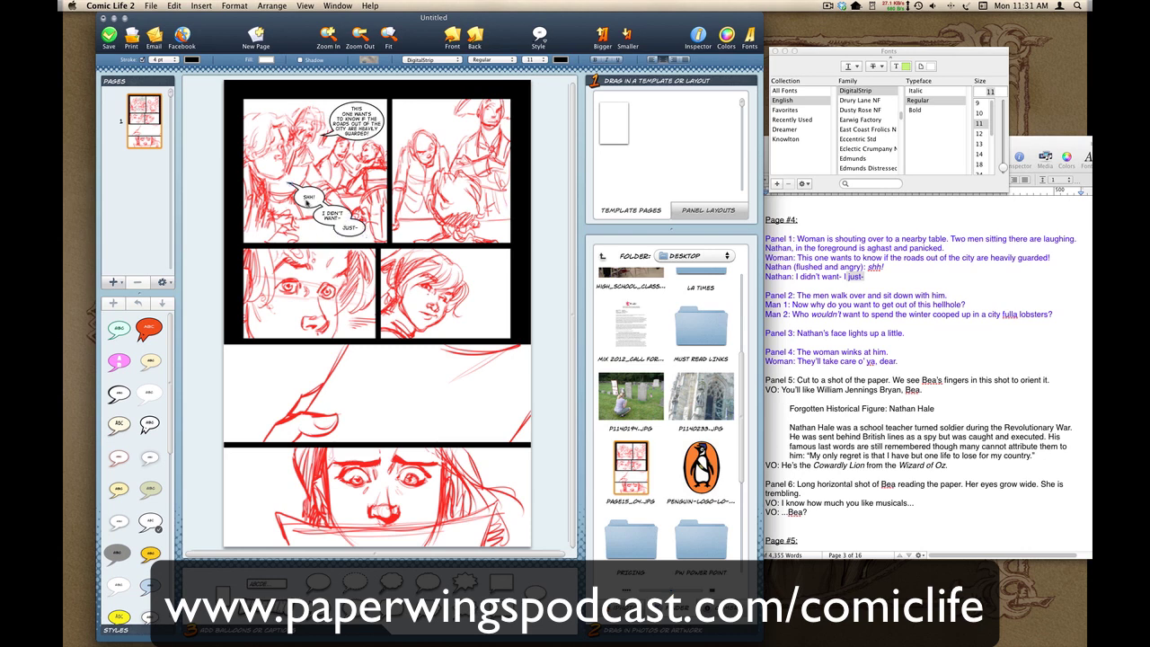
- Set the "Shh!" balloon's text back to the Bold typeface
{"action": "left_click", "coordinate": [312, 193]}
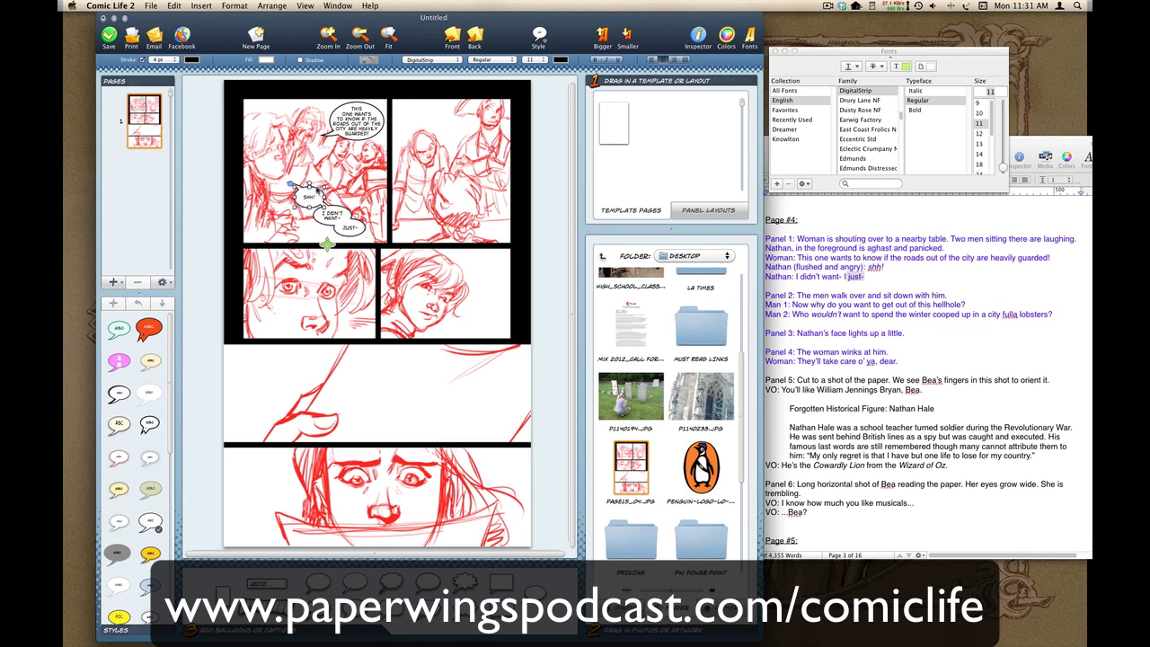
{"action": "left_click", "coordinate": [916, 111]}
{"action": "left_click", "coordinate": [553, 215]}
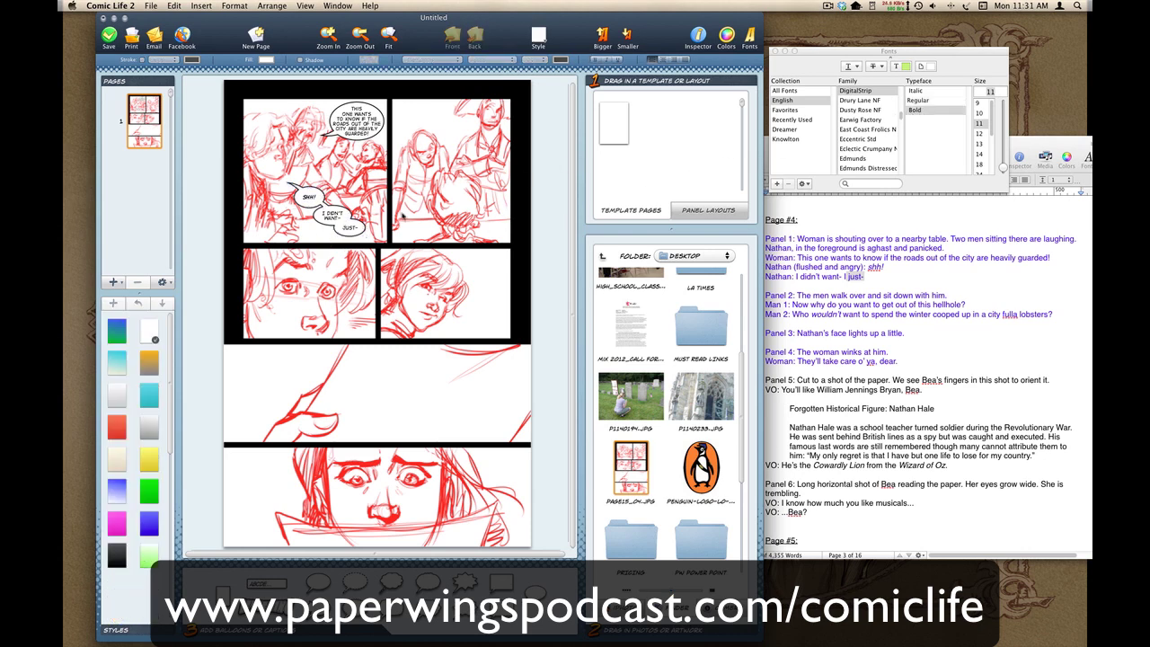
- Move the three linked balloons lower in the first panel and extend their tail up toward the foreground man's mouth
{"action": "left_click", "coordinate": [312, 206]}
{"action": "left_click_drag", "start_coordinate": [314, 209], "coordinate": [323, 251]}
{"action": "left_click", "coordinate": [207, 195]}
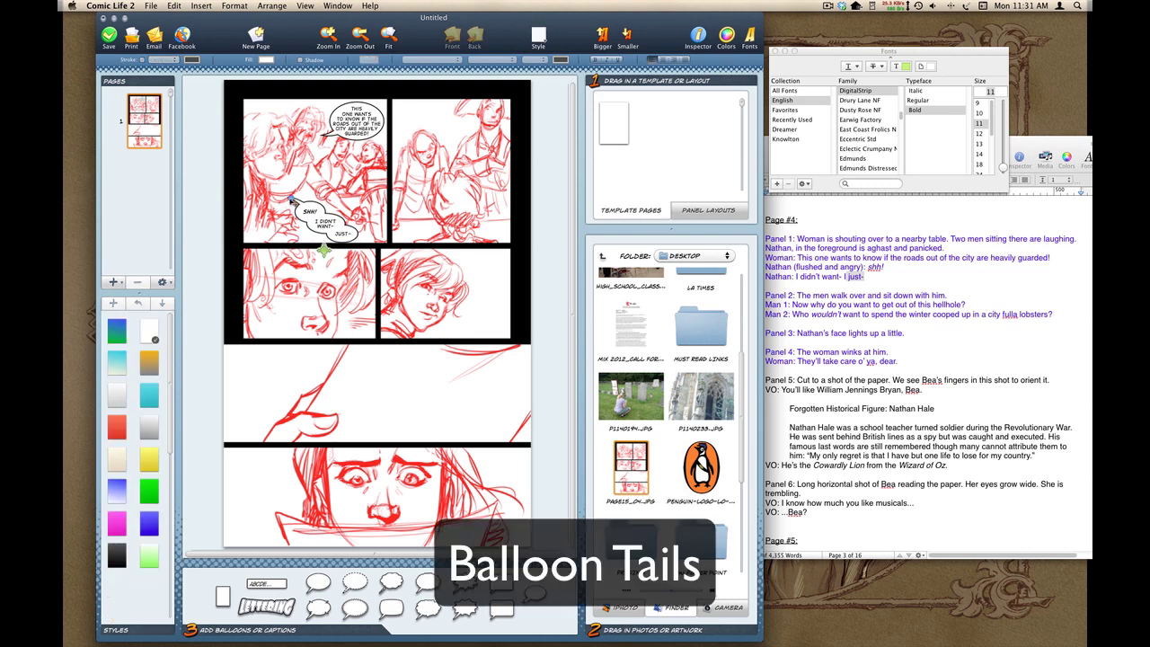
{"action": "left_click", "coordinate": [294, 192]}
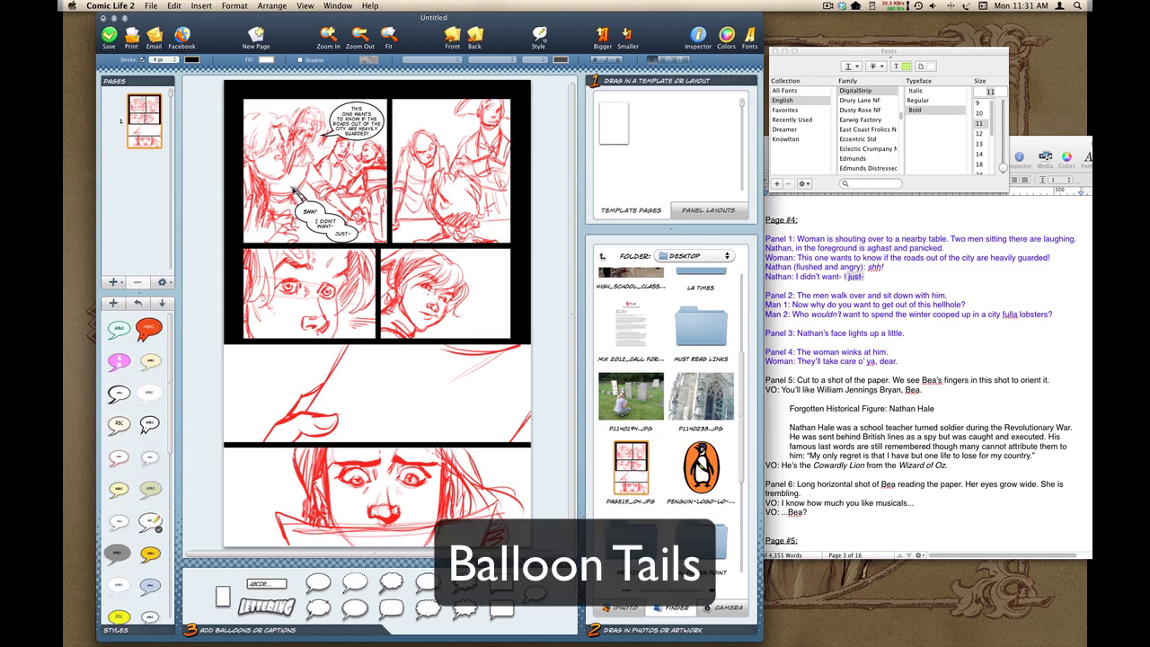
- Nudge the individual "Shh!", "I didn't want-" and "just-" balloons so that they sit snugly together in the chain
{"action": "mouse_move", "coordinate": [334, 230]}
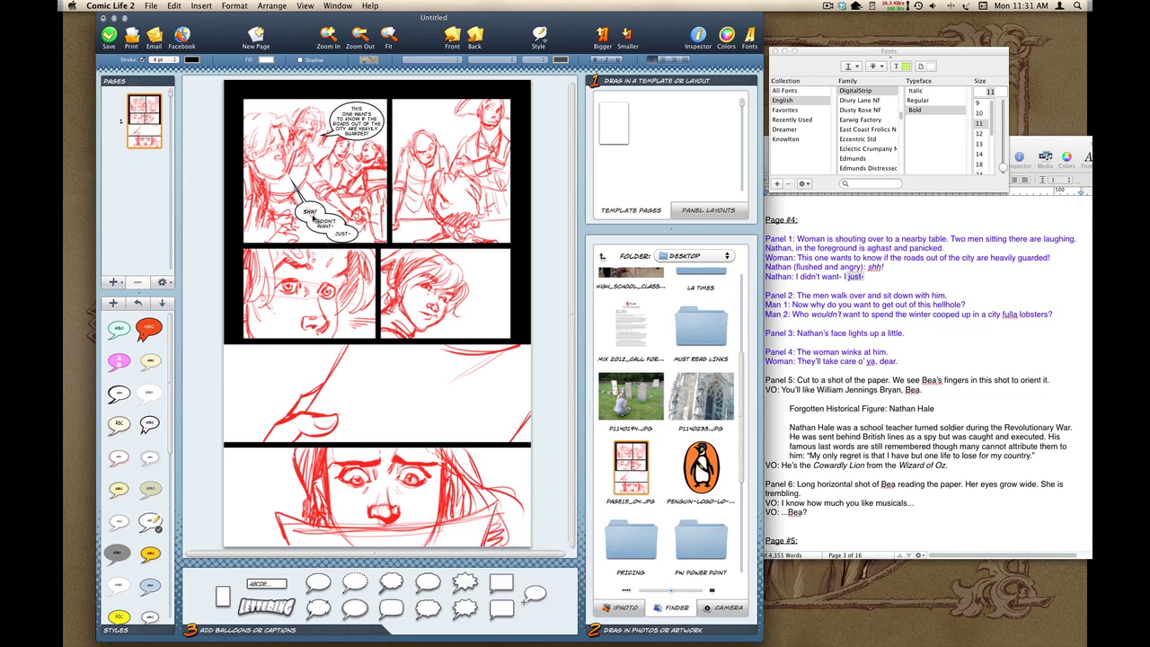
{"action": "left_click_drag", "start_coordinate": [308, 206], "coordinate": [320, 196]}
{"action": "left_click", "coordinate": [319, 210]}
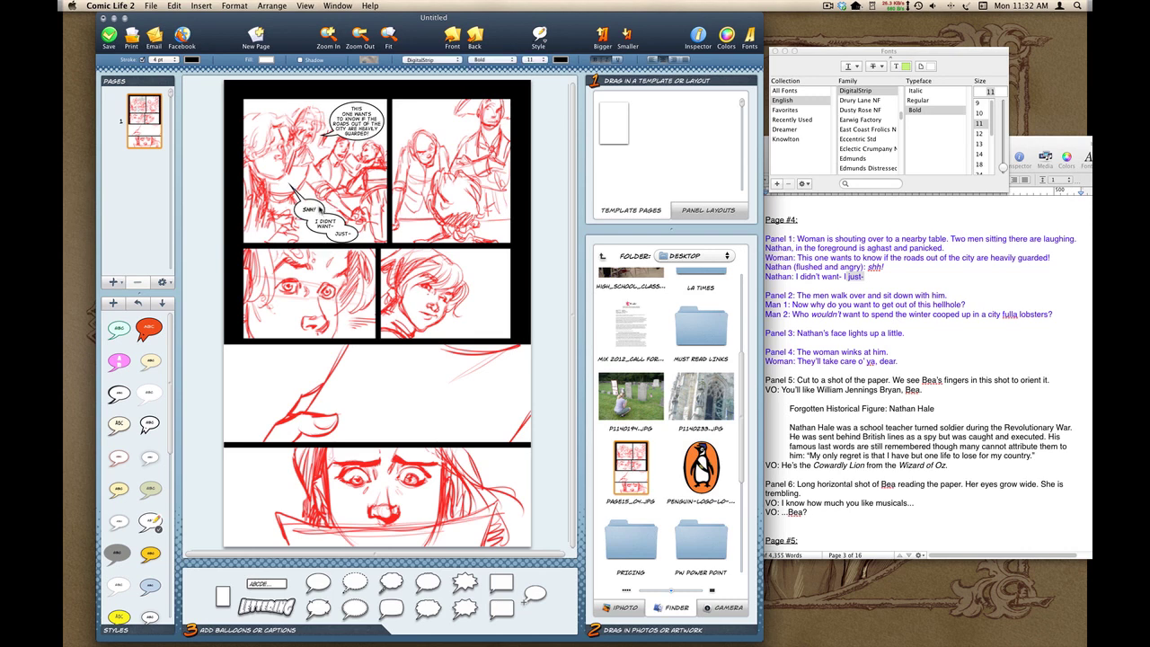
{"action": "left_click", "coordinate": [334, 219]}
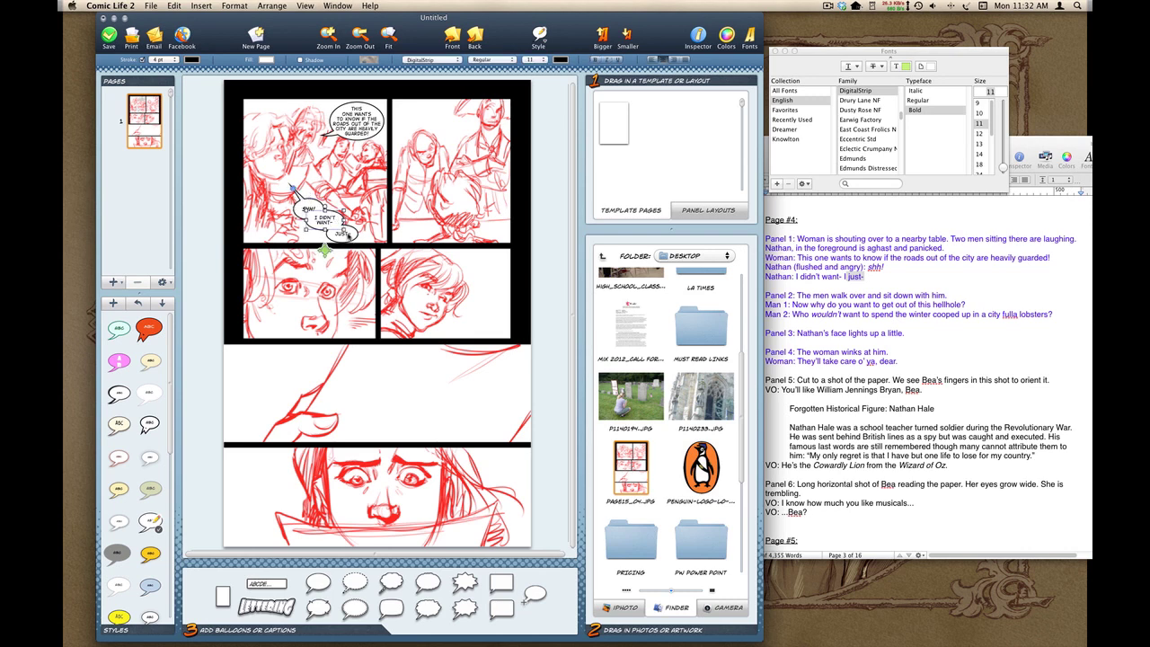
{"action": "mouse_move", "coordinate": [350, 237]}
{"action": "left_mouse_down"}
{"action": "mouse_move", "coordinate": [316, 229]}
{"action": "mouse_move", "coordinate": [347, 236]}
{"action": "left_mouse_up"}
{"action": "left_click", "coordinate": [546, 240]}
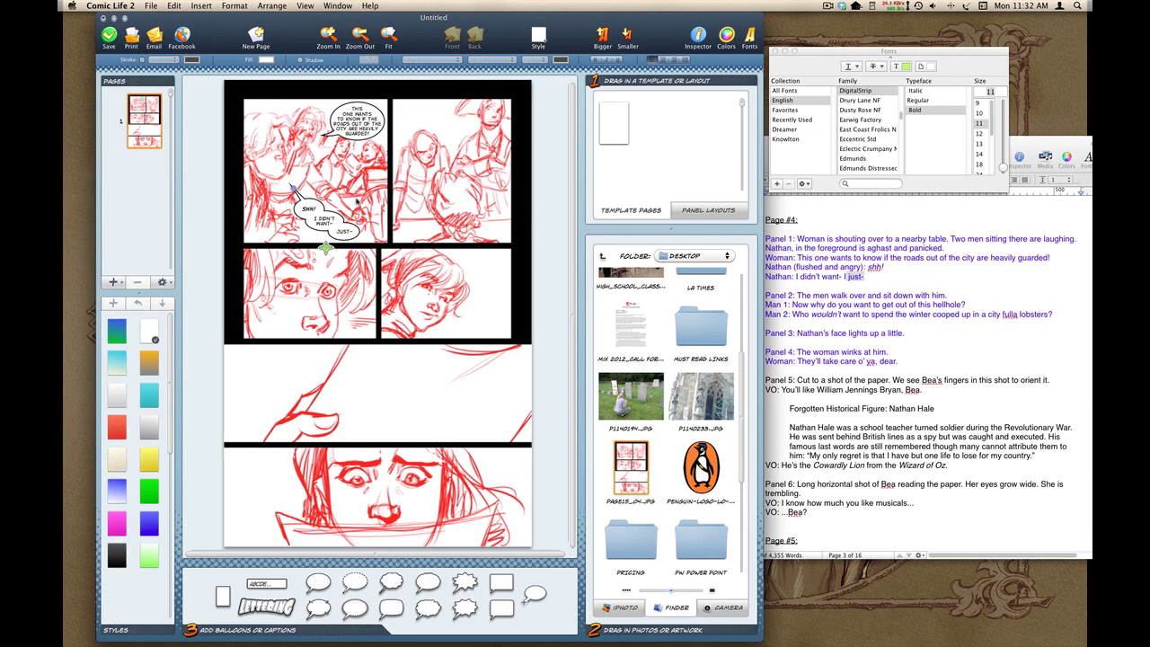
- Shift the whole linked balloon group slightly left within the first panel and deselect it
{"action": "left_click", "coordinate": [314, 220]}
{"action": "left_click_drag", "start_coordinate": [325, 248], "coordinate": [324, 248]}
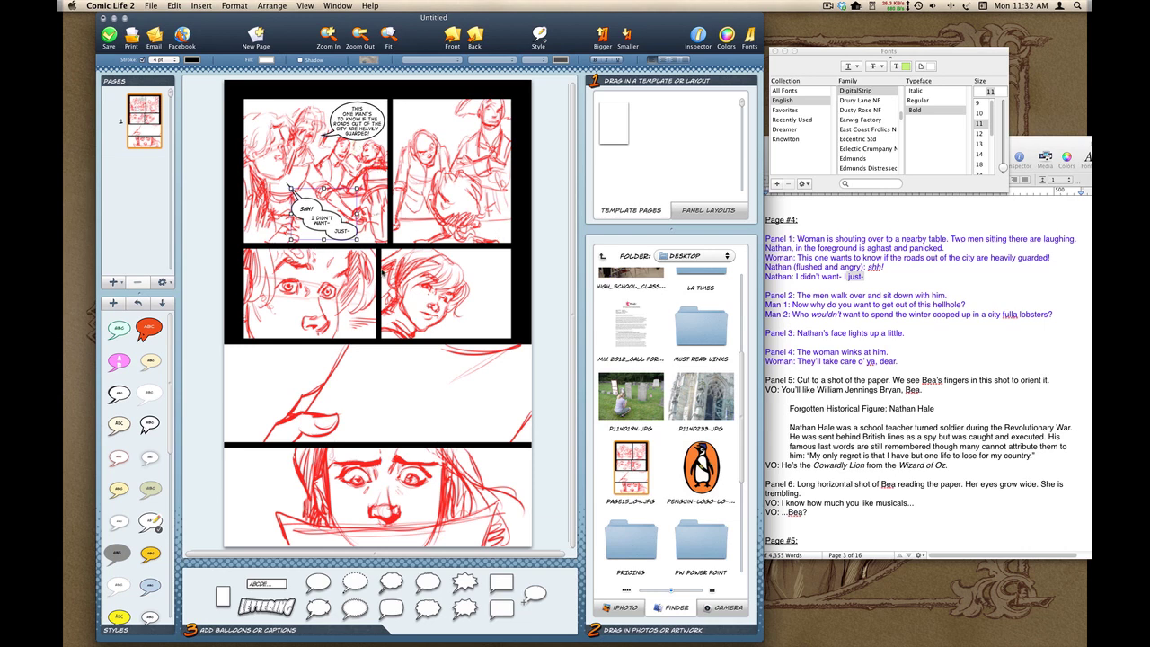
{"action": "left_click", "coordinate": [552, 258]}
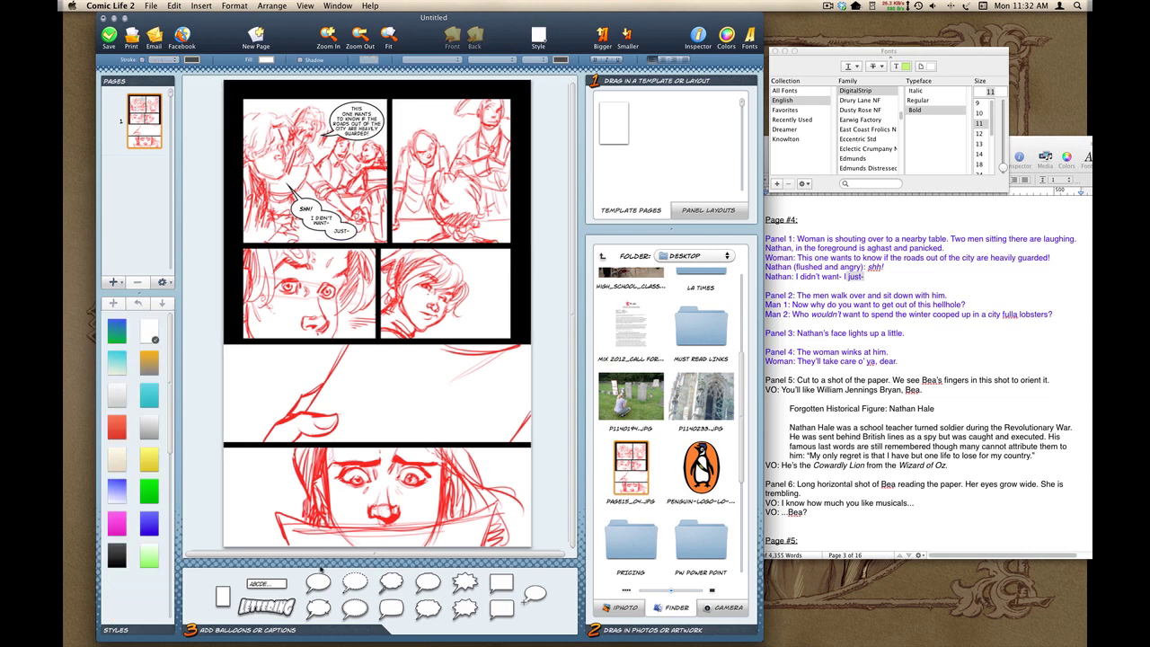
- Add a balloon to the second panel with the script line "Now why do you want to get out of this hellhole?" in the saved balloon style
{"action": "left_click_drag", "start_coordinate": [319, 575], "coordinate": [434, 123]}
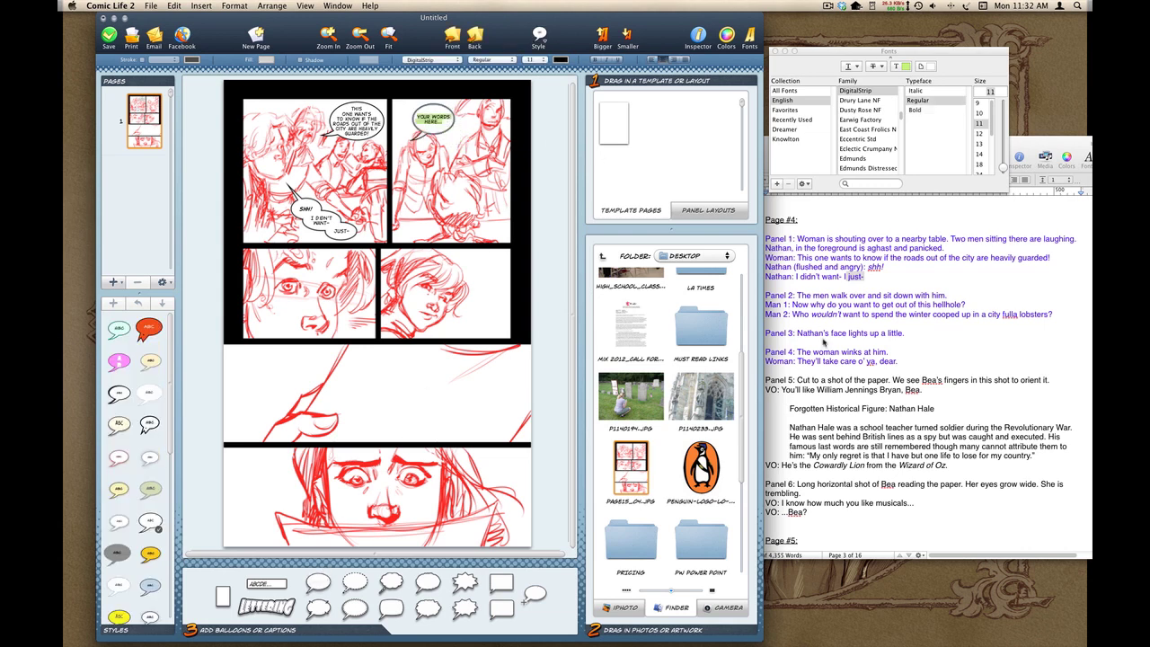
{"action": "left_click", "coordinate": [840, 322]}
{"action": "left_click_drag", "start_coordinate": [966, 304], "coordinate": [792, 305]}
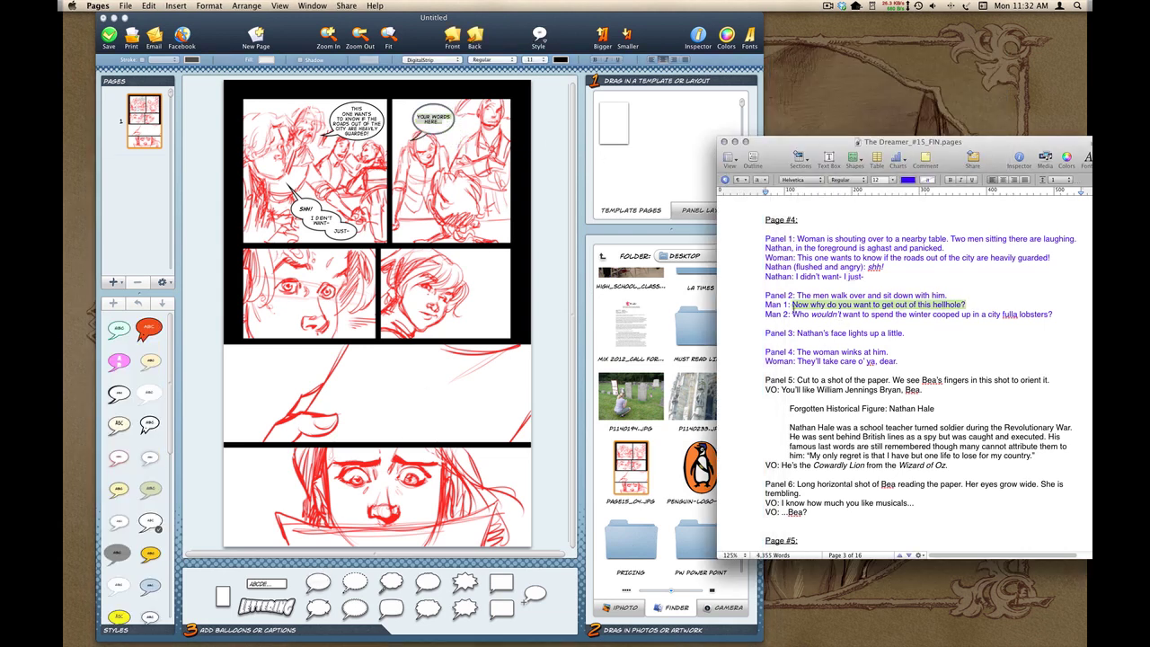
{"action": "key", "text": "super+c"}
{"action": "double_click", "coordinate": [443, 128]}
{"action": "key", "text": "super+v"}
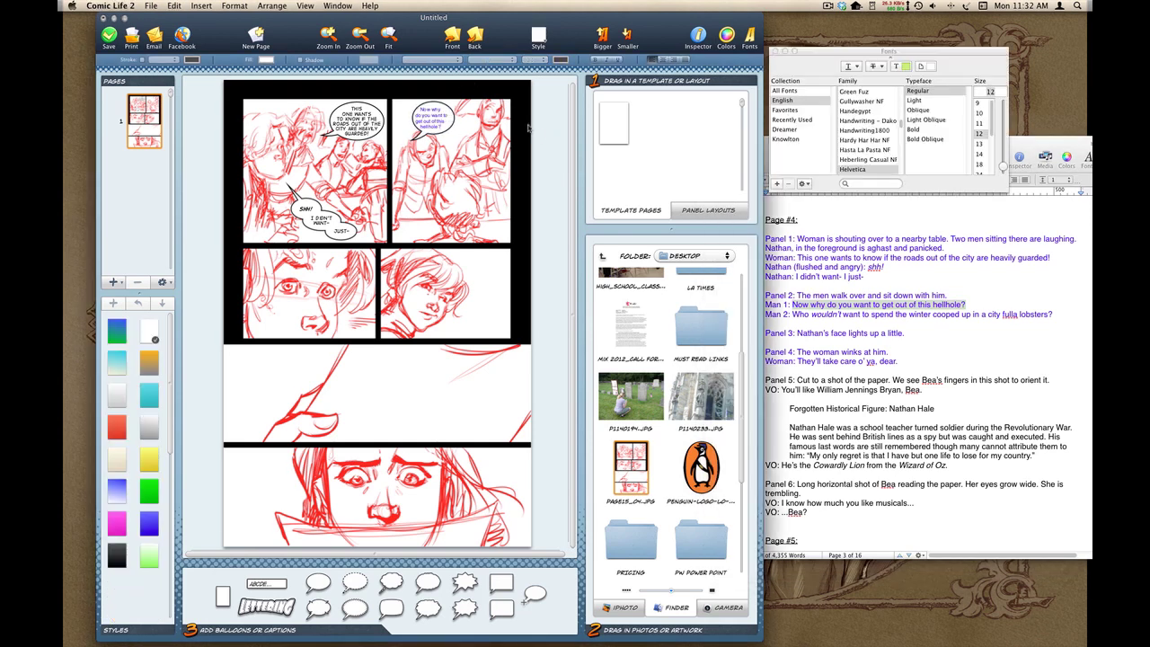
{"action": "key", "text": "Escape"}
{"action": "left_click", "coordinate": [151, 523]}
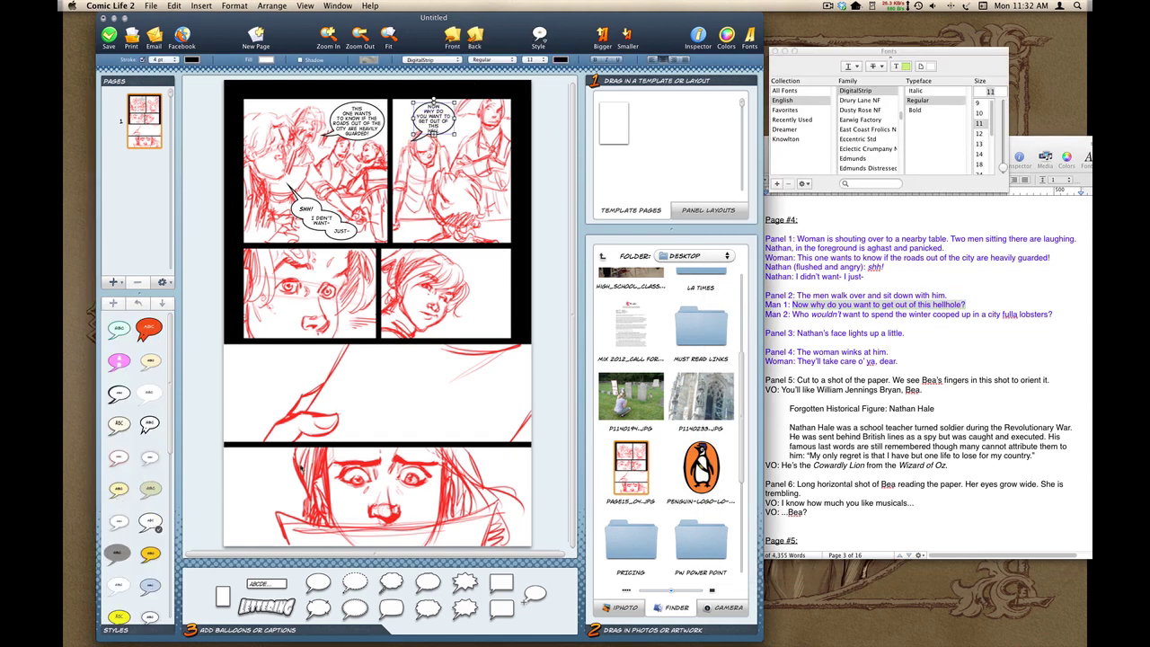
- Add another balloon to the second panel with the script line "Who wouldn't want to spend the winter cooped up in a city fulla lobsters?"
{"action": "left_click_drag", "start_coordinate": [321, 583], "coordinate": [489, 175]}
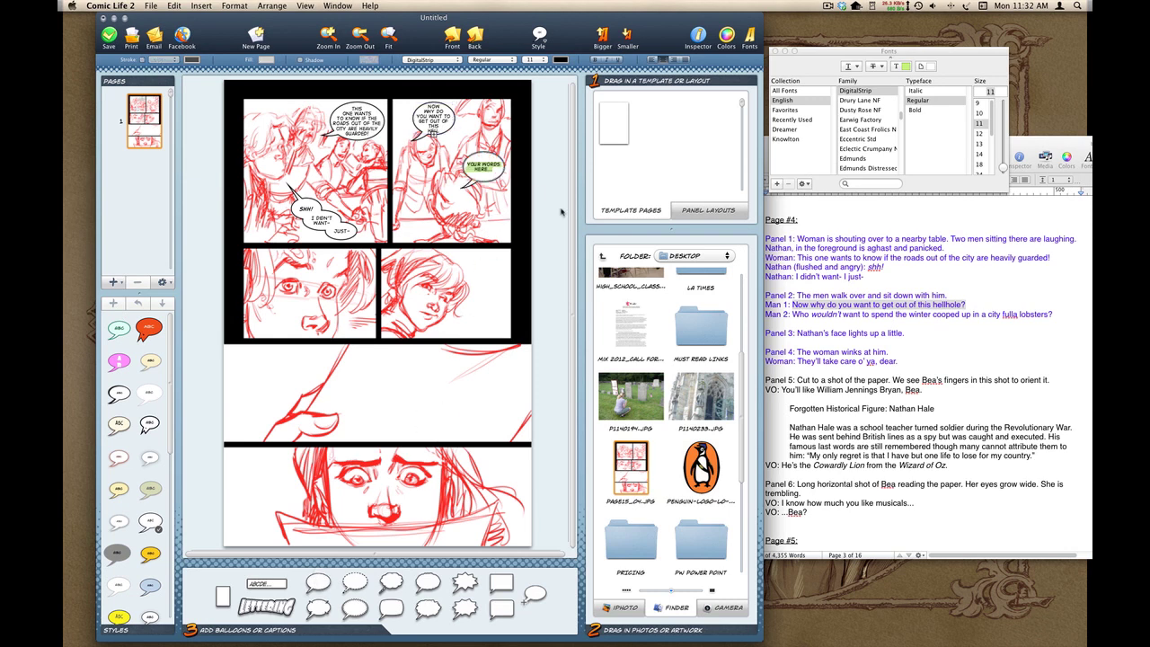
{"action": "left_click", "coordinate": [890, 325]}
{"action": "left_click_drag", "start_coordinate": [792, 314], "coordinate": [1053, 316]}
{"action": "key", "text": "super+c"}
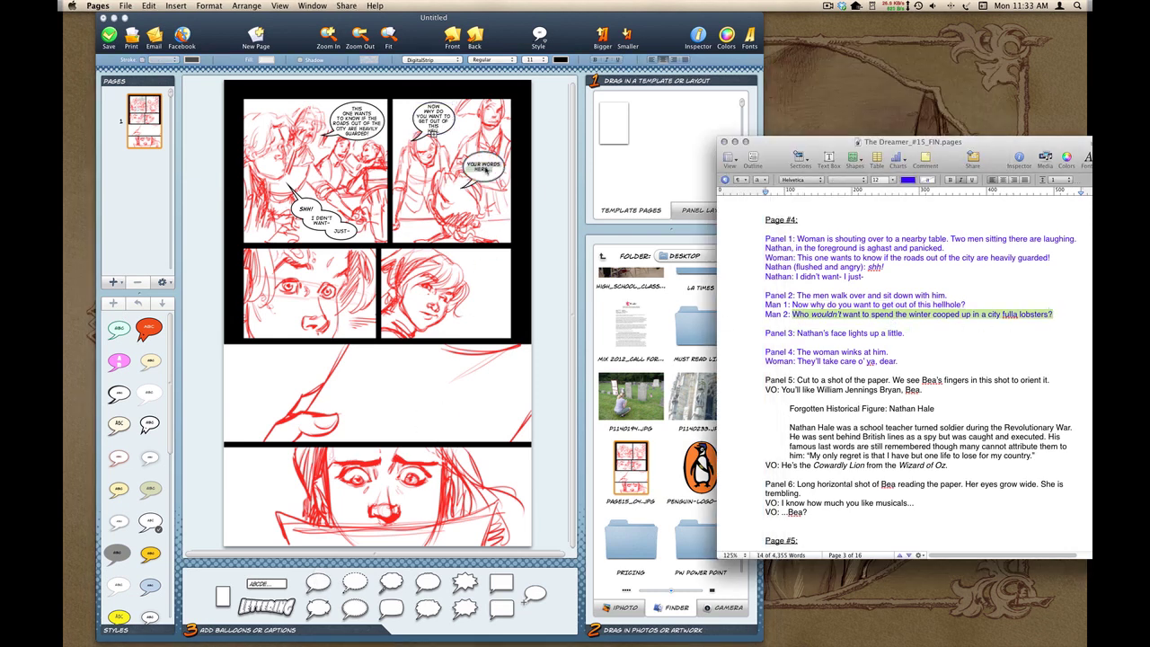
{"action": "left_click", "coordinate": [457, 254]}
{"action": "key", "text": "super+v"}
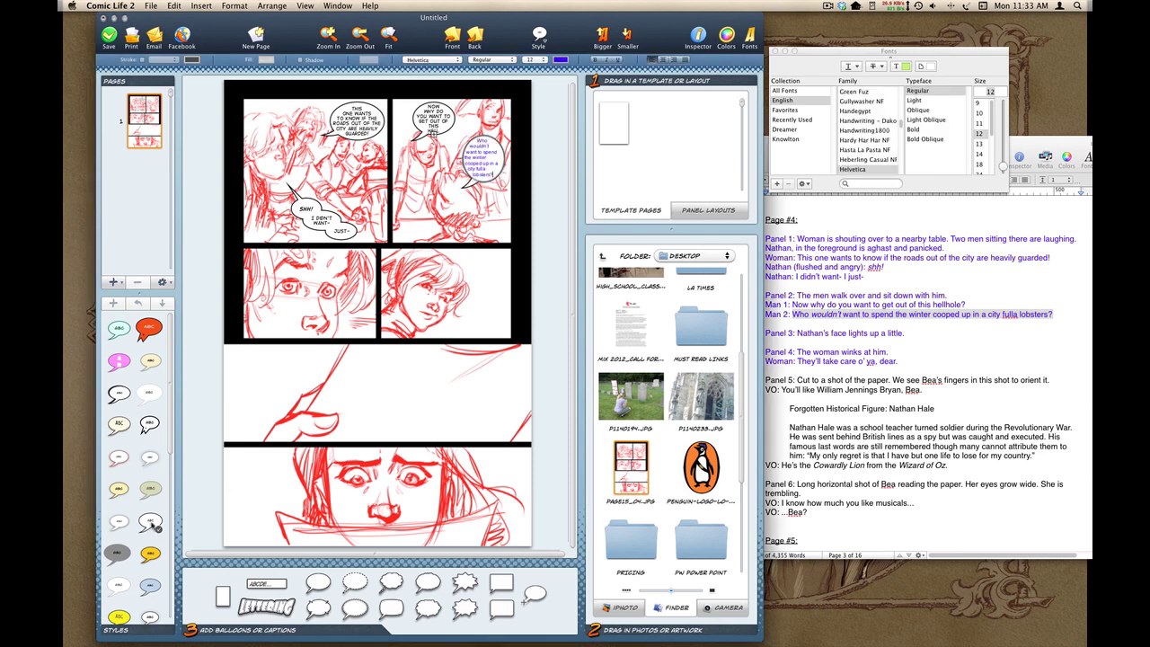
- Apply the saved balloon style to the "lobsters" balloon and widen it to fit its text
{"action": "left_click", "coordinate": [153, 525]}
{"action": "left_click", "coordinate": [500, 165]}
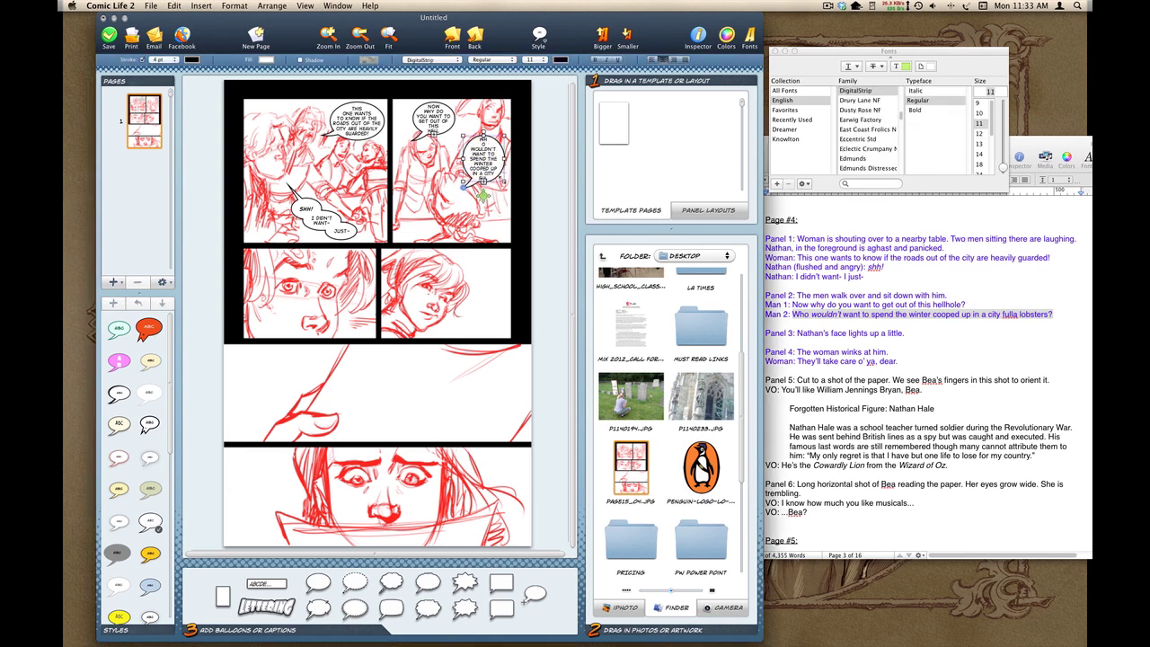
{"action": "left_click_drag", "start_coordinate": [504, 181], "coordinate": [514, 180]}
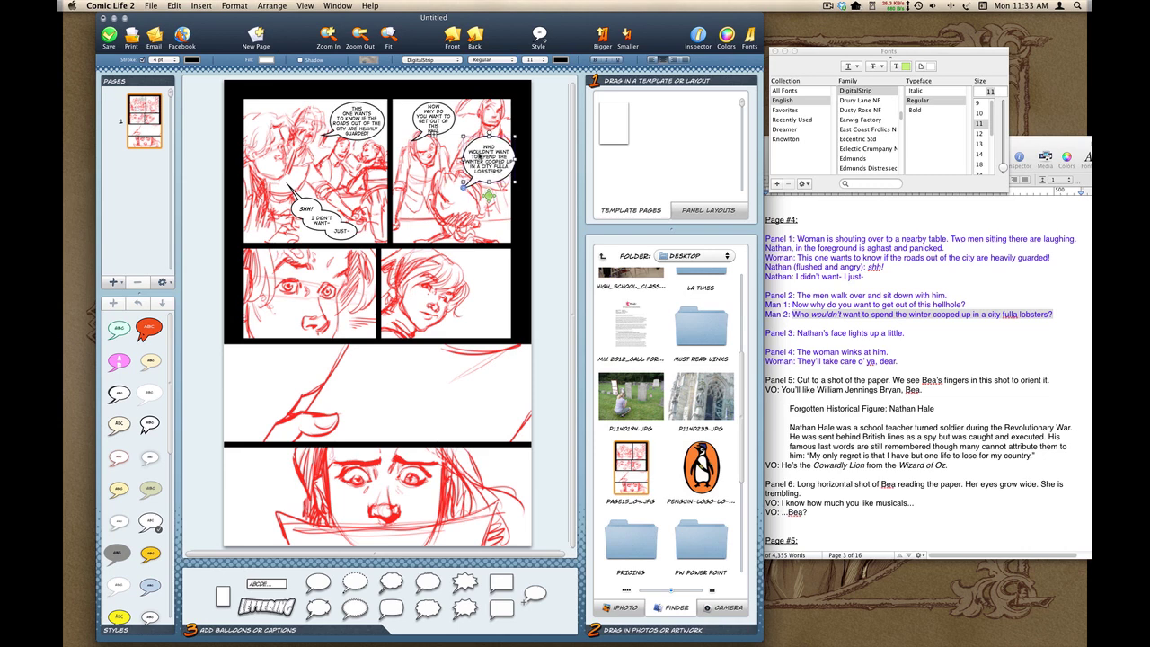
- Set the word "wouldn't" in the "lobsters" balloon in the Italic typeface
{"action": "double_click", "coordinate": [482, 153]}
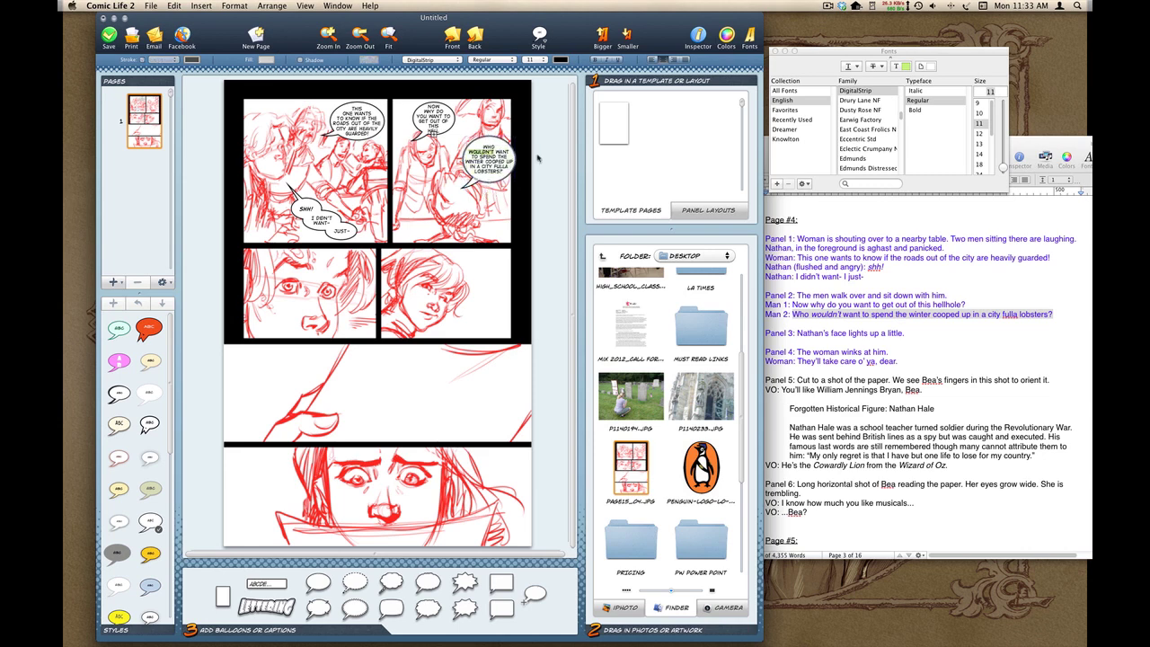
{"action": "left_click", "coordinate": [919, 91]}
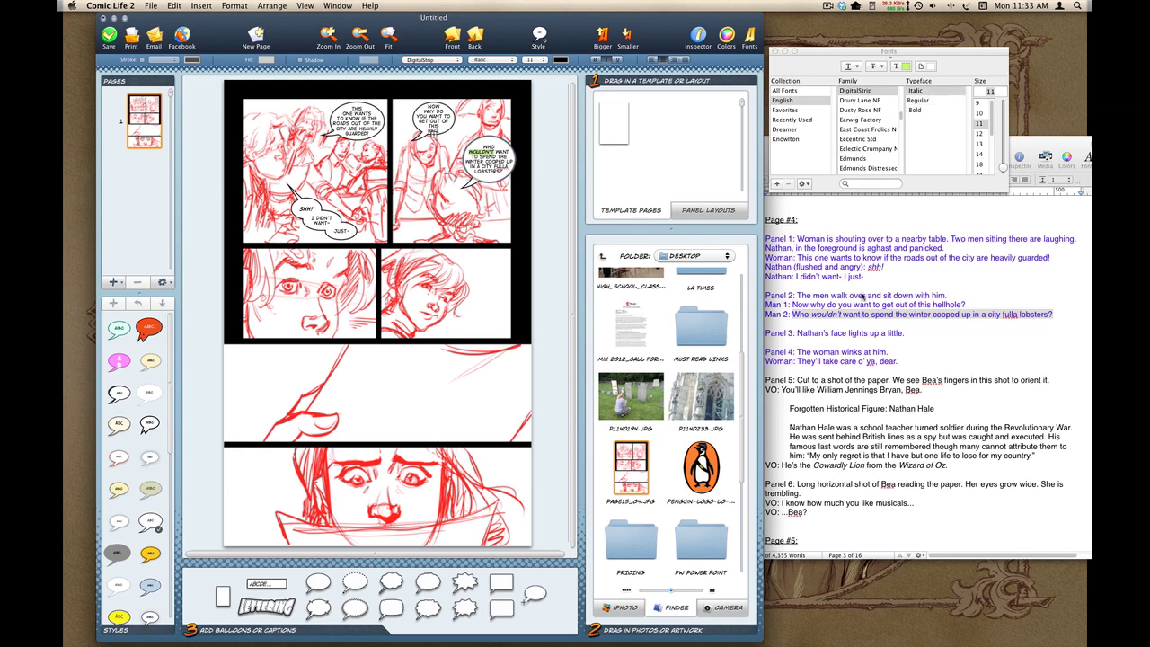
{"action": "left_click", "coordinate": [552, 183]}
- Adjust the size of the "lobsters" balloon and widen the "hellhole" balloon to fit its text
{"action": "left_click", "coordinate": [506, 164]}
{"action": "left_click_drag", "start_coordinate": [517, 138], "coordinate": [520, 142]}
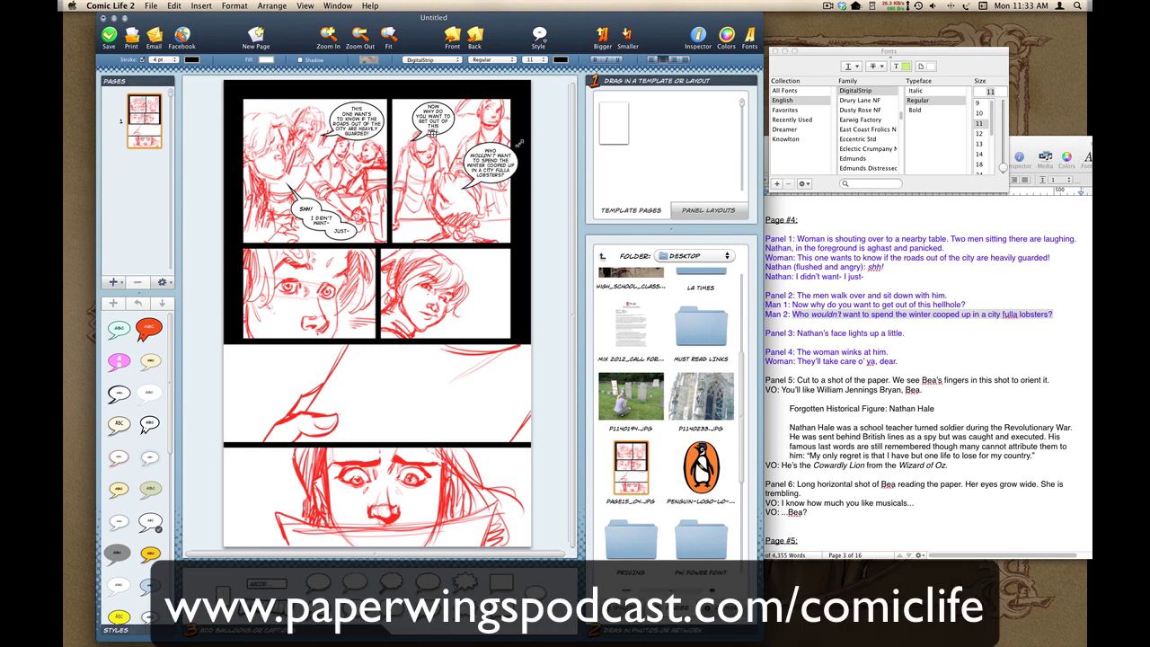
{"action": "left_click", "coordinate": [455, 128]}
{"action": "left_click_drag", "start_coordinate": [454, 134], "coordinate": [464, 132]}
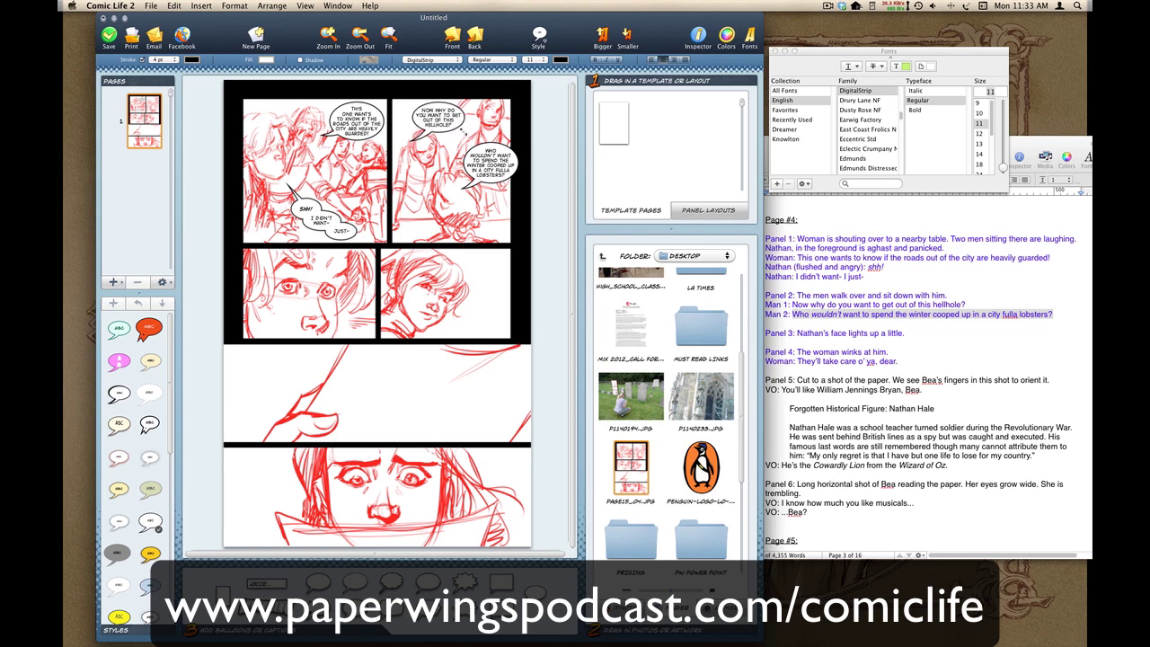
- Insert a line break after "Now why" in the "hellhole" balloon of the second panel
{"action": "left_click", "coordinate": [452, 115]}
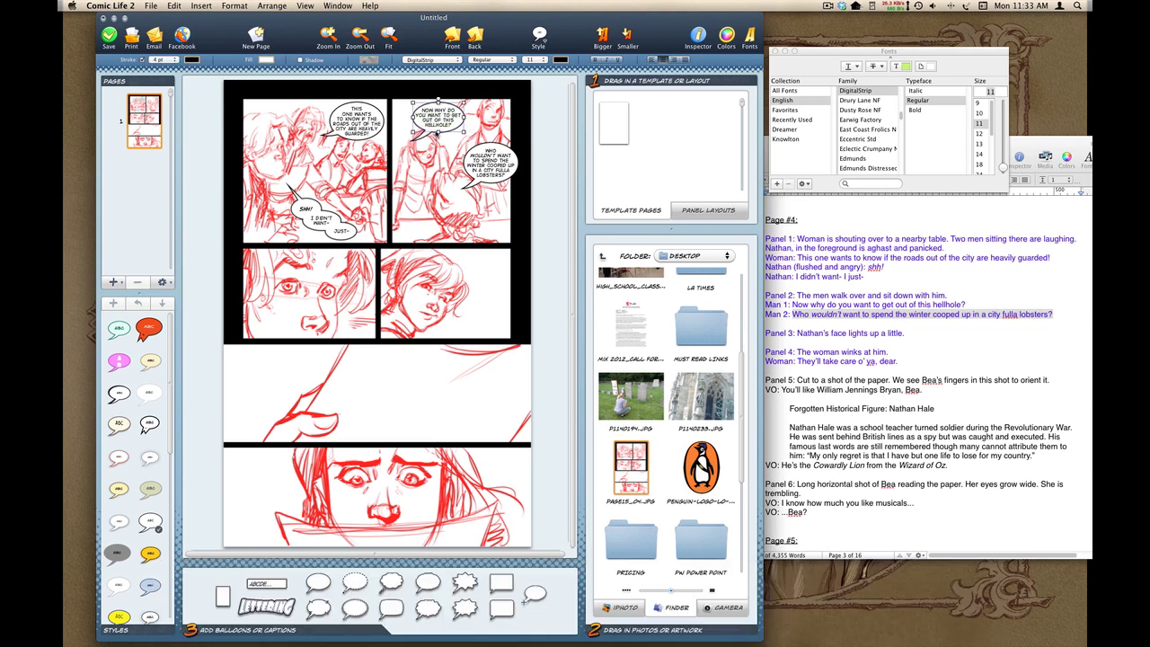
{"action": "double_click", "coordinate": [435, 119]}
{"action": "left_click", "coordinate": [447, 110]}
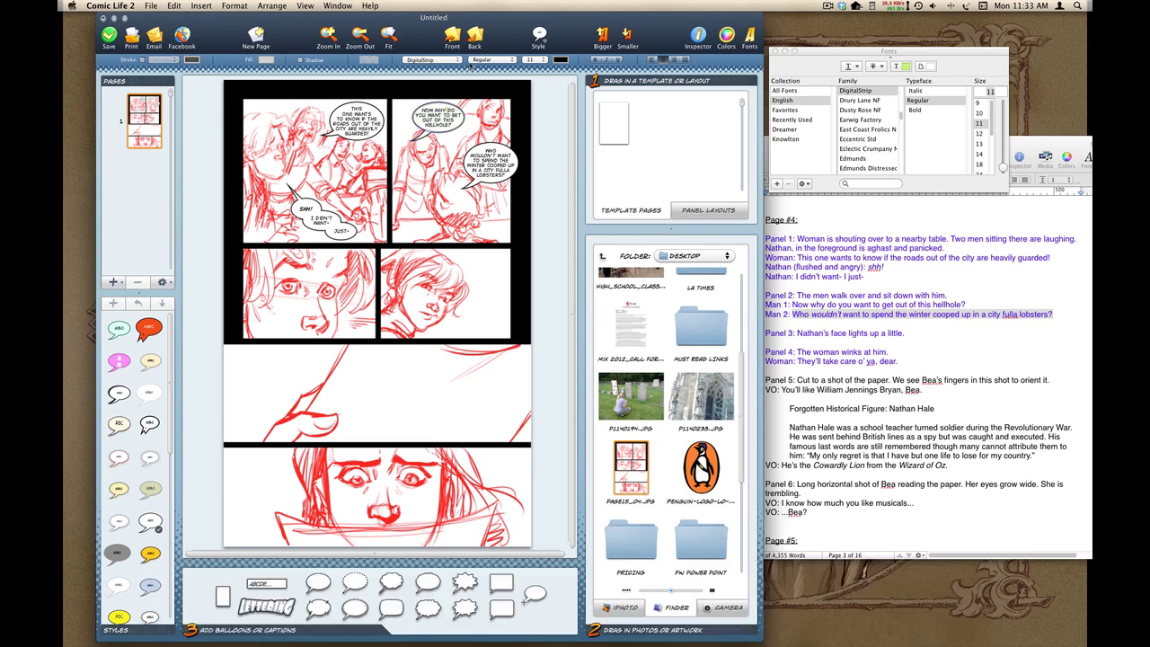
{"action": "left_click", "coordinate": [553, 130]}
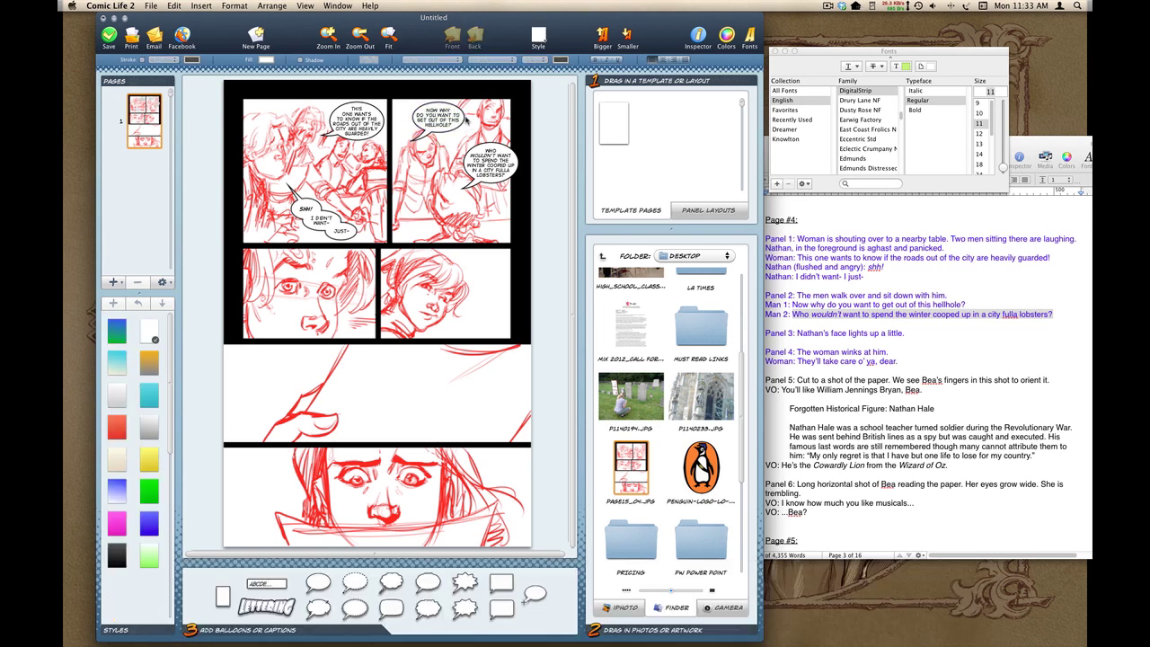
- Move the "hellhole" balloon to the second panel's upper-left corner and the "lobsters" balloon to its lower-right corner, its tail pointing up
{"action": "left_click", "coordinate": [453, 121]}
{"action": "left_click_drag", "start_coordinate": [465, 134], "coordinate": [440, 119]}
{"action": "left_click_drag", "start_coordinate": [507, 169], "coordinate": [479, 246]}
- Insert a line break after "wouldn't" in the "lobsters" balloon and adjust the balloon's size to the new text shape
{"action": "double_click", "coordinate": [494, 213]}
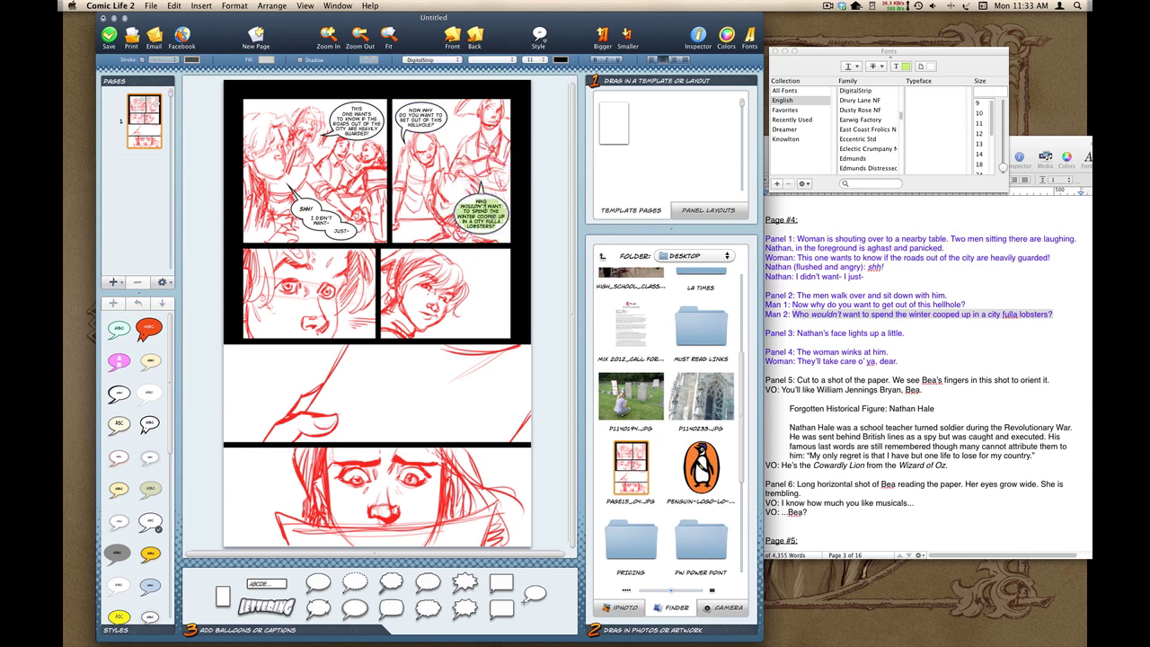
{"action": "left_click", "coordinate": [486, 208]}
{"action": "key", "text": "Delete"}
{"action": "key", "text": "Return"}
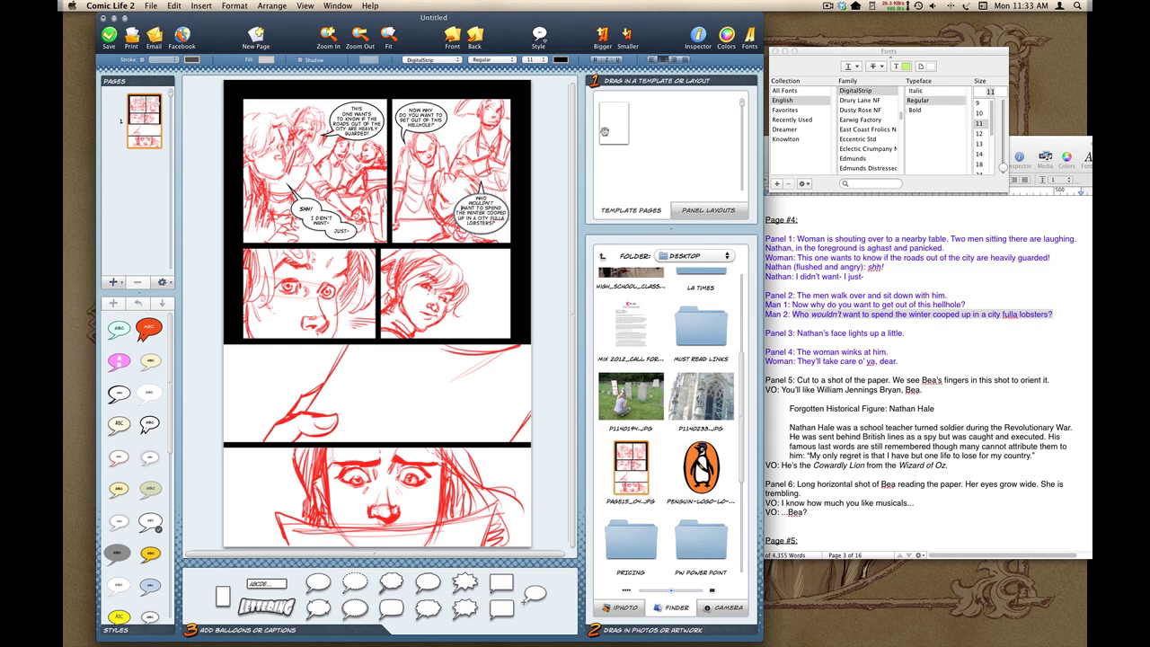
{"action": "left_click", "coordinate": [552, 222]}
{"action": "left_click", "coordinate": [482, 238]}
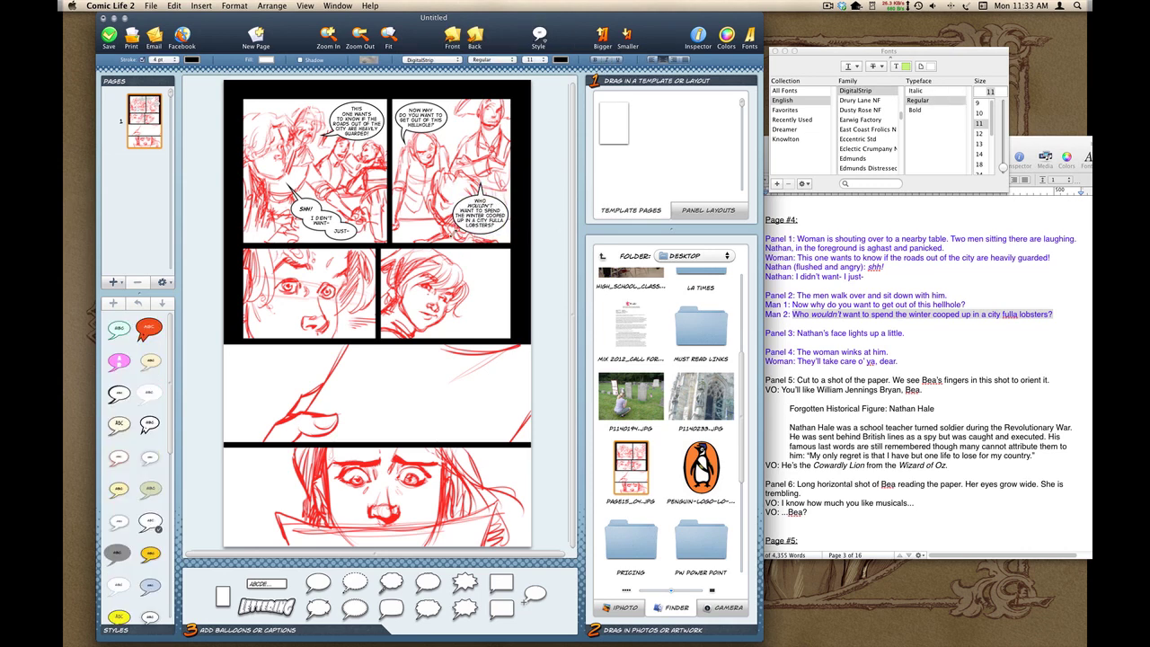
{"action": "left_click_drag", "start_coordinate": [450, 236], "coordinate": [452, 237]}
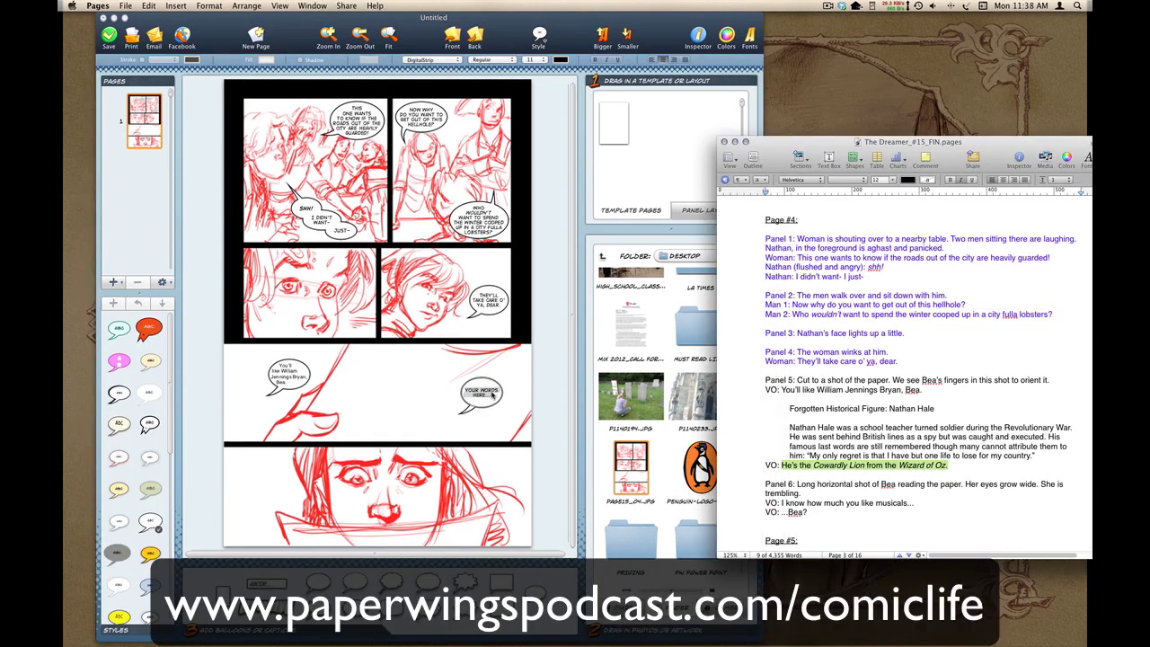
- Add a balloon on the left of the bottom panel with the script line "I know how much you like musicals..."
{"action": "left_click_drag", "start_coordinate": [318, 577], "coordinate": [298, 485]}
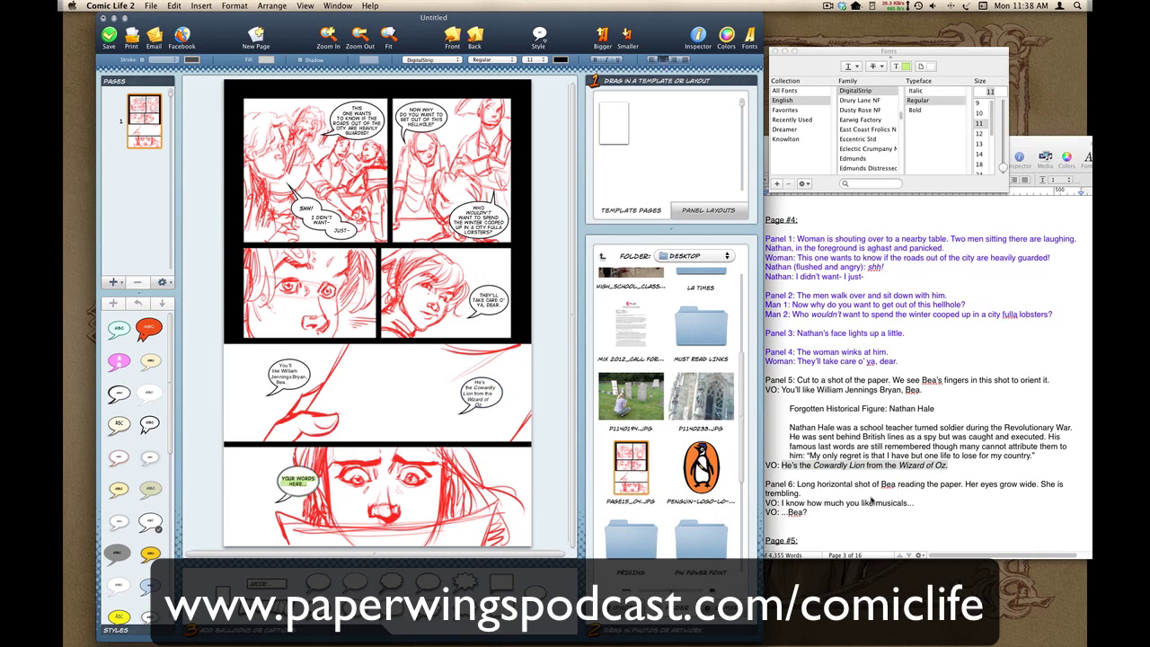
{"action": "left_click", "coordinate": [867, 519]}
{"action": "left_click_drag", "start_coordinate": [867, 519], "coordinate": [303, 482]}
{"action": "double_click", "coordinate": [842, 520]}
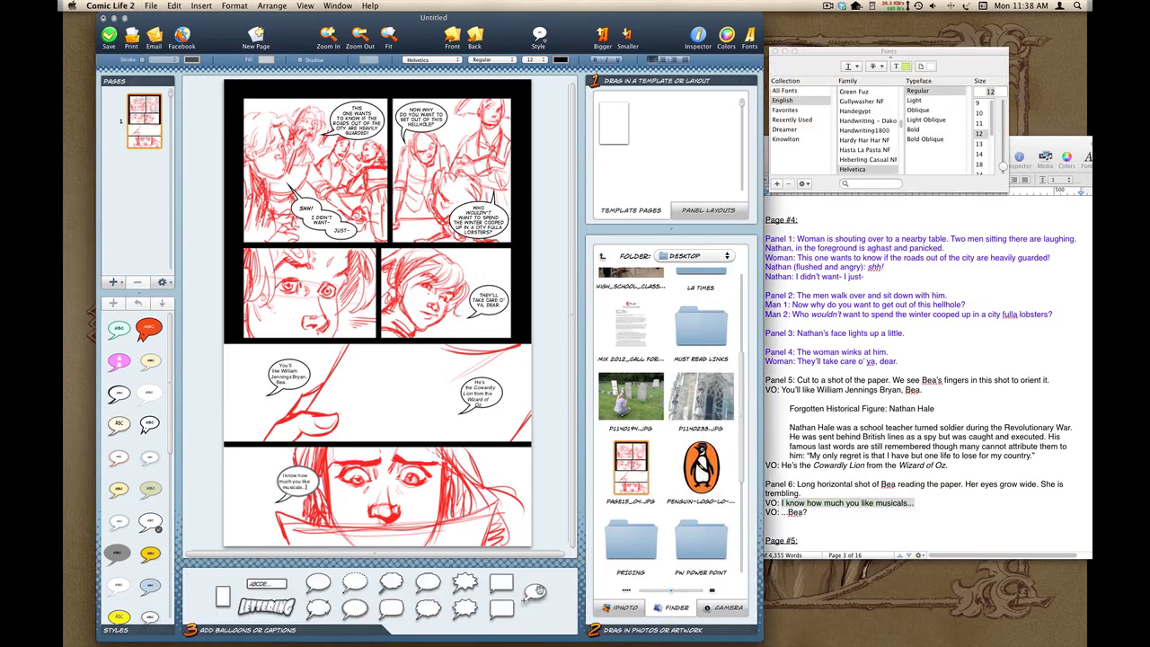
- Add a balloon on the right of the bottom panel with the script line "...Bea?"
{"action": "left_click_drag", "start_coordinate": [535, 591], "coordinate": [452, 486]}
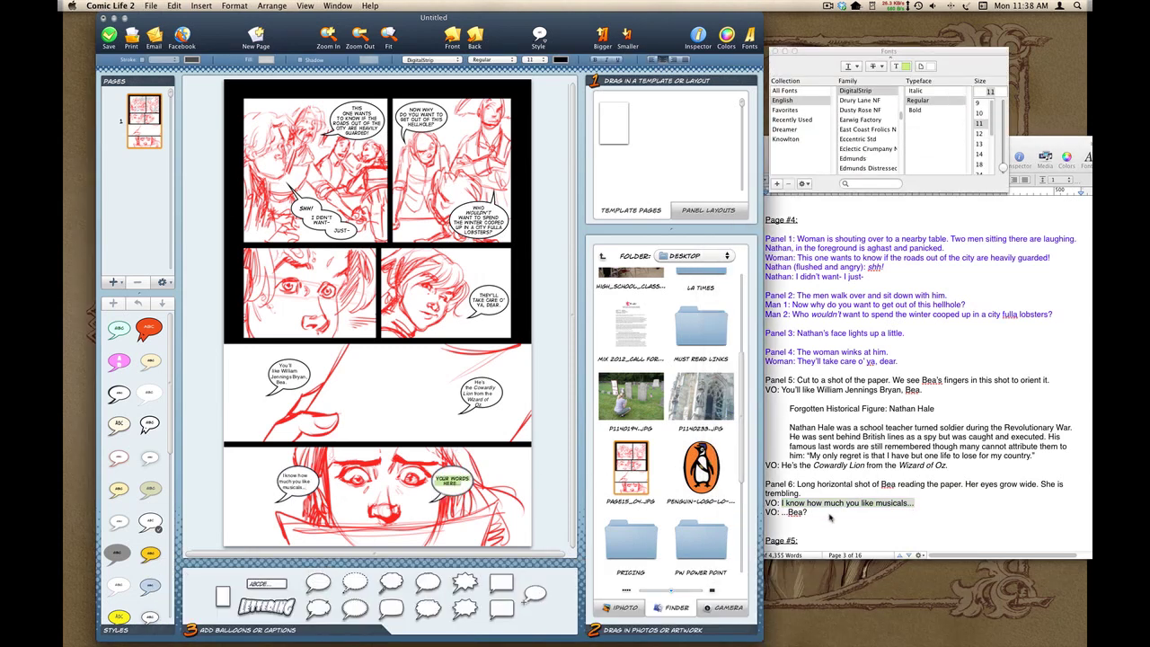
{"action": "left_click_drag", "start_coordinate": [830, 518], "coordinate": [783, 513]}
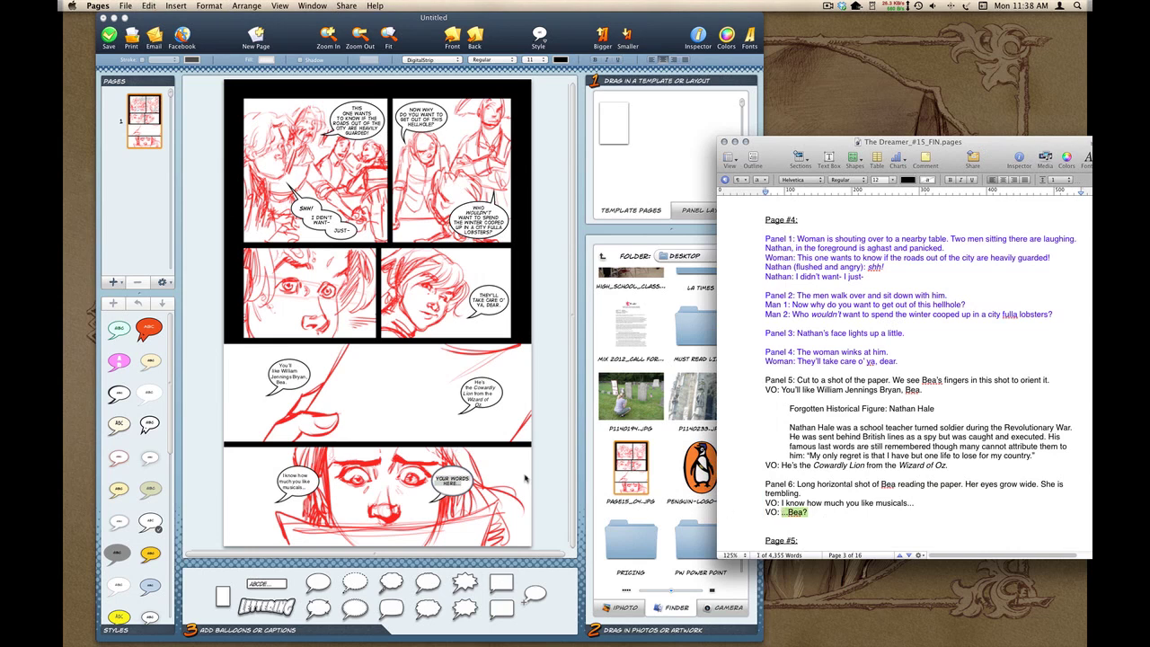
{"action": "left_click_drag", "start_coordinate": [453, 483], "coordinate": [459, 481]}
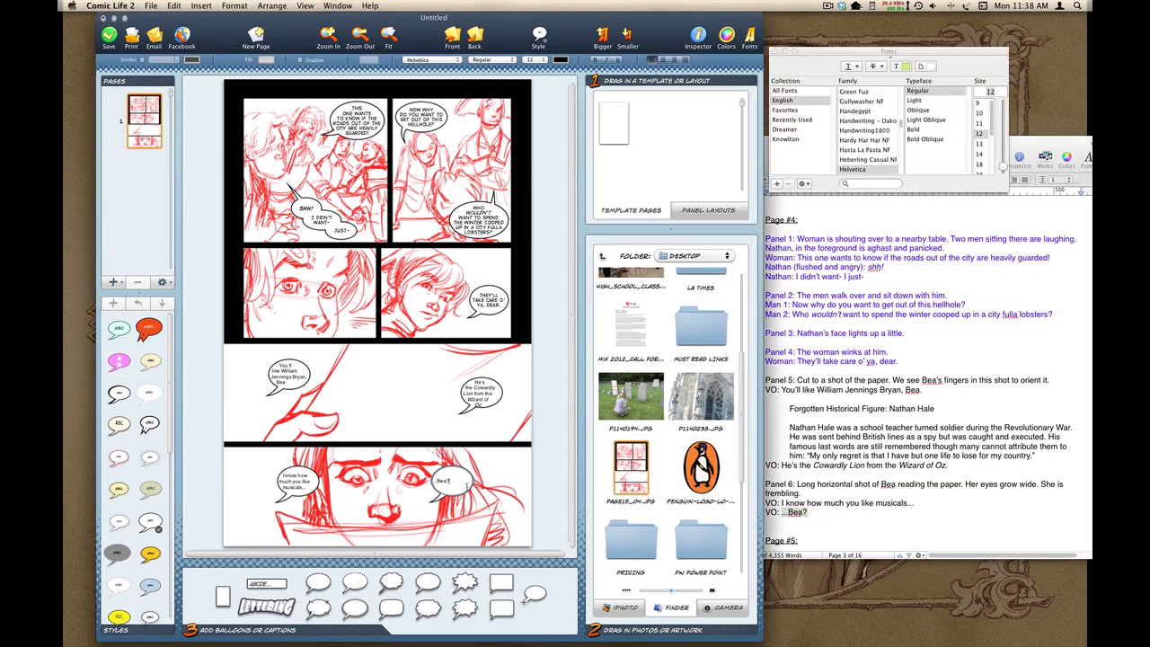
{"action": "left_click", "coordinate": [557, 473]}
- Select the four voice-over balloons in the bottom two panels and apply the saved balloon style to them
{"action": "left_click", "coordinate": [456, 483]}
{"action": "left_click", "coordinate": [305, 490], "text": "shift"}
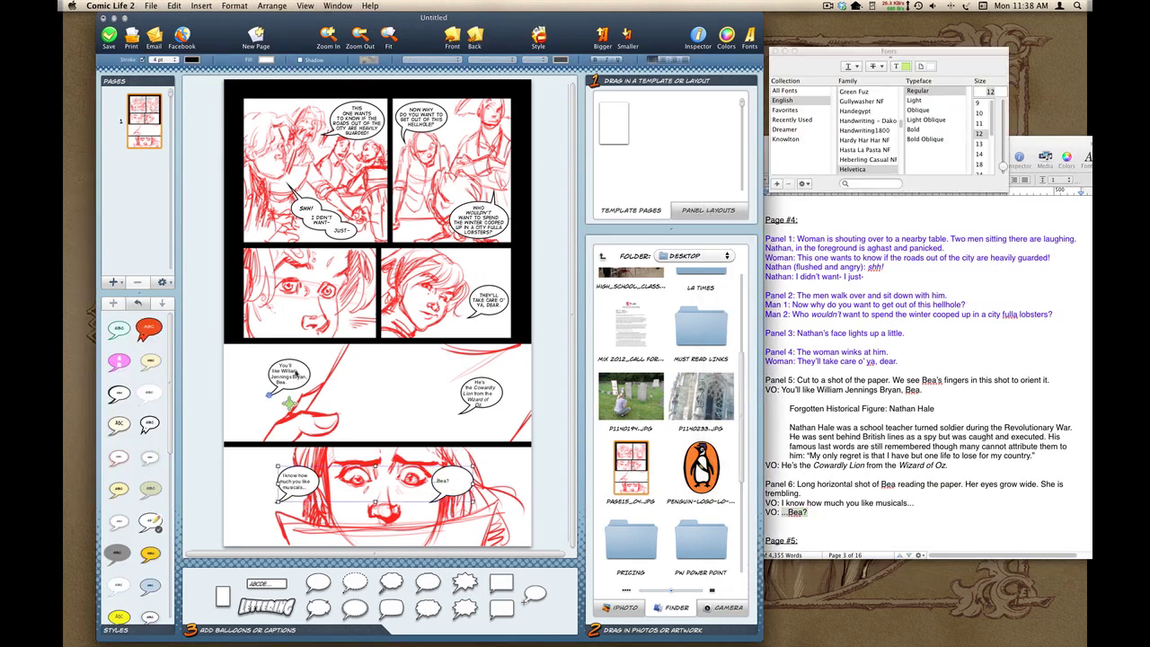
{"action": "left_click", "coordinate": [295, 378], "text": "shift"}
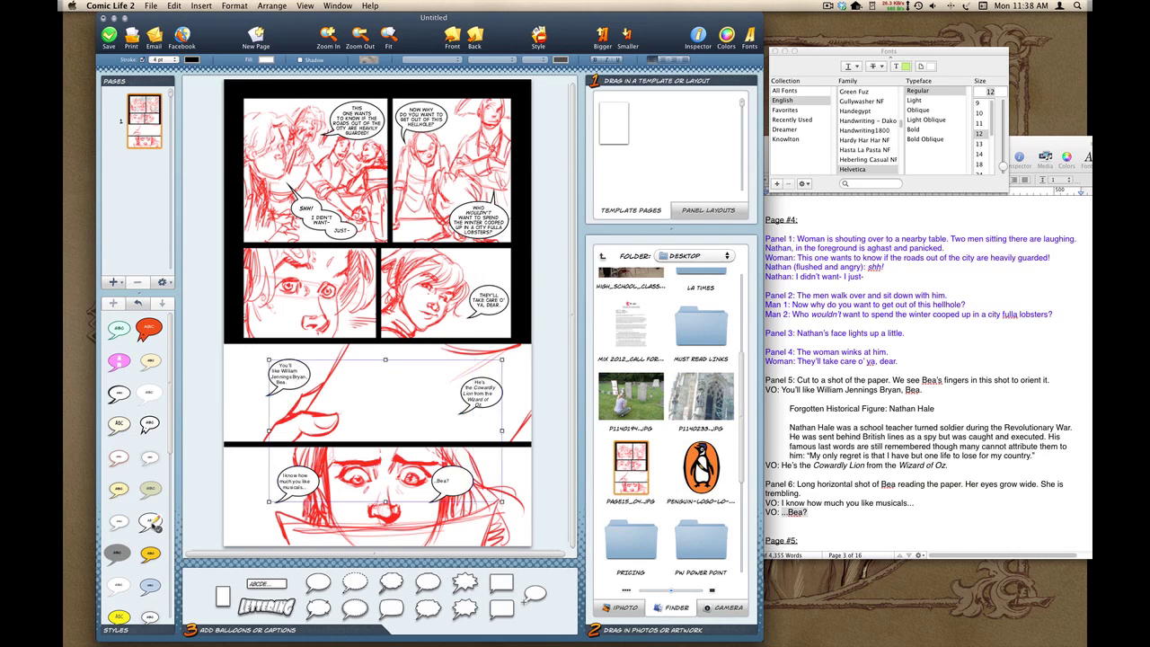
{"action": "left_click", "coordinate": [152, 525]}
- Widen the two voice-over balloons in the fifth panel and tuck their tails inside for a voice-over effect
{"action": "left_click", "coordinate": [308, 379]}
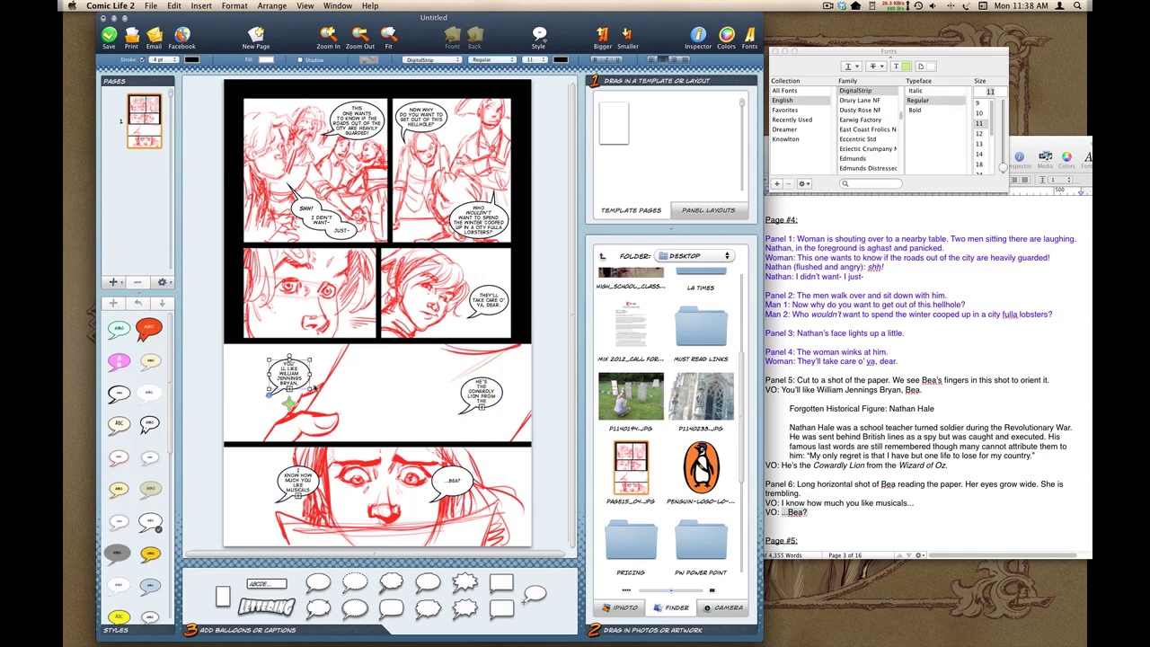
{"action": "mouse_move", "coordinate": [308, 392]}
{"action": "left_mouse_down"}
{"action": "mouse_move", "coordinate": [321, 387]}
{"action": "mouse_move", "coordinate": [298, 381]}
{"action": "left_mouse_up"}
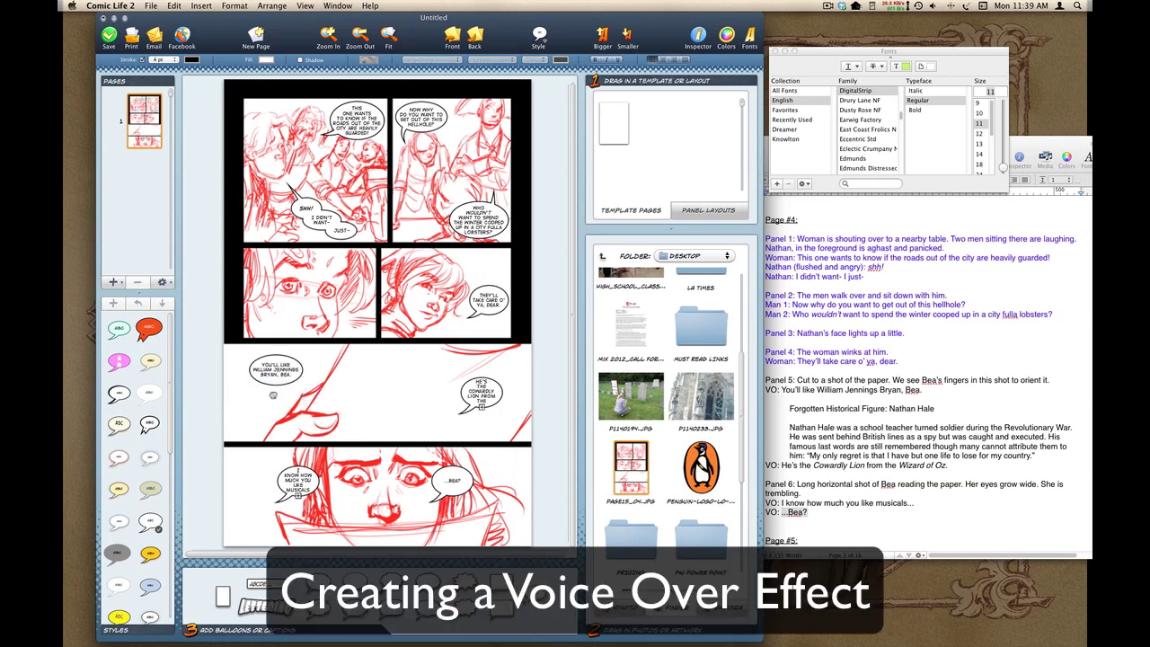
{"action": "left_click", "coordinate": [499, 394]}
{"action": "left_click_drag", "start_coordinate": [461, 409], "coordinate": [486, 434]}
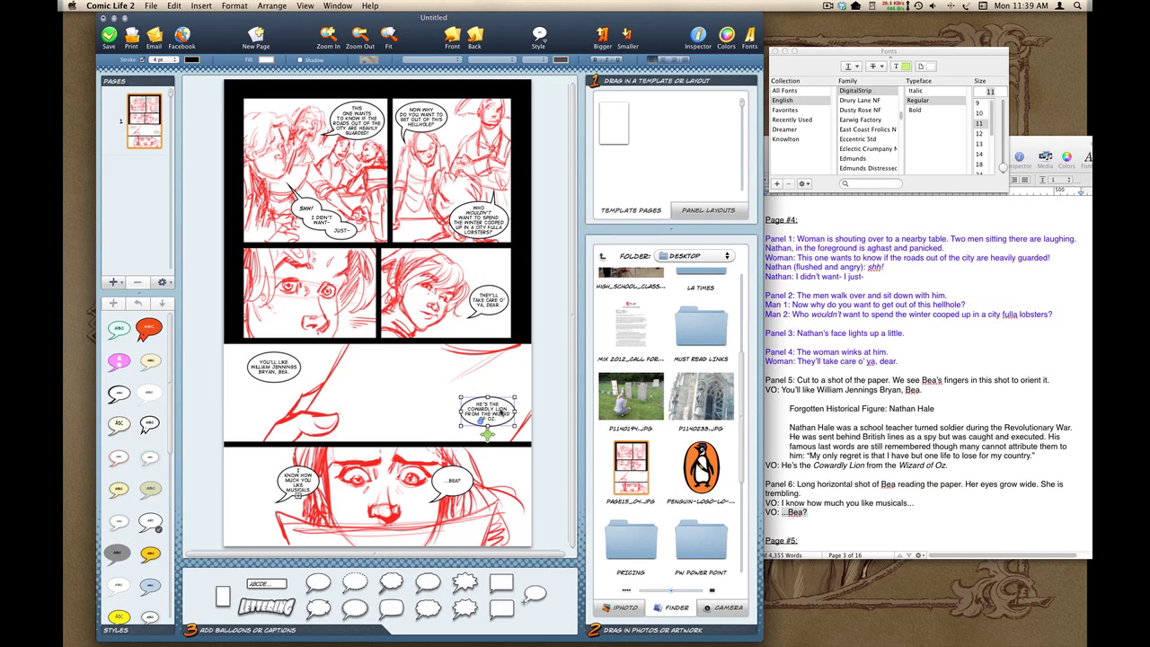
- Reposition the "Cowardly Lion" balloon near the fifth panel's lower-right corner and widen it slightly around its text
{"action": "double_click", "coordinate": [489, 412]}
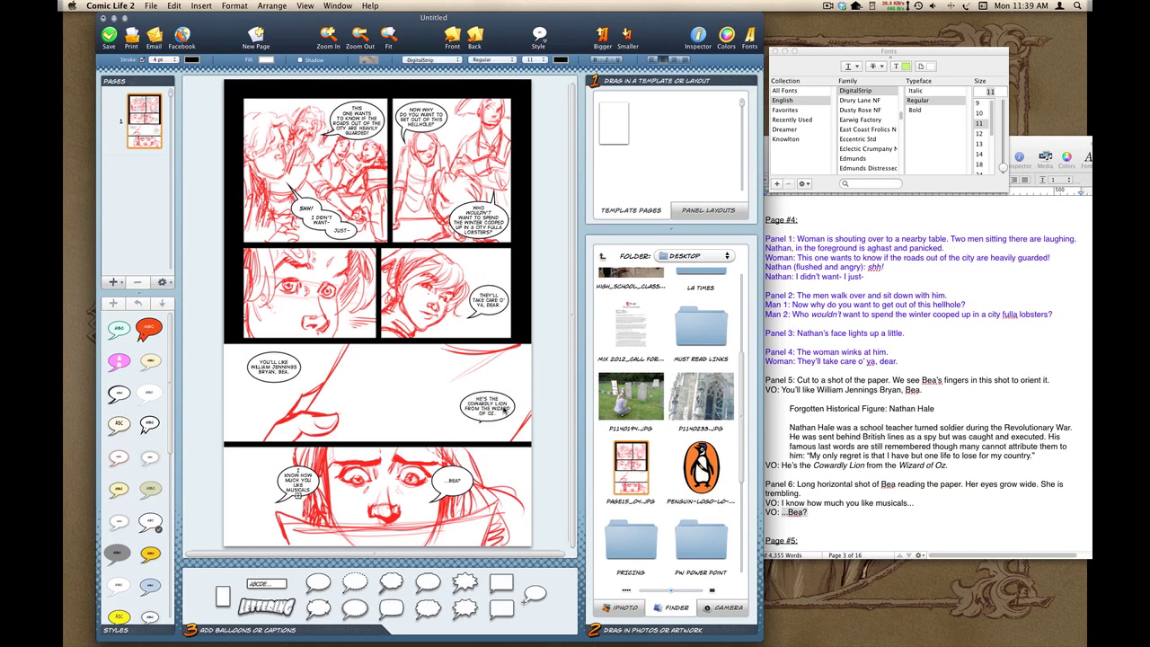
{"action": "left_click_drag", "start_coordinate": [505, 410], "coordinate": [503, 419]}
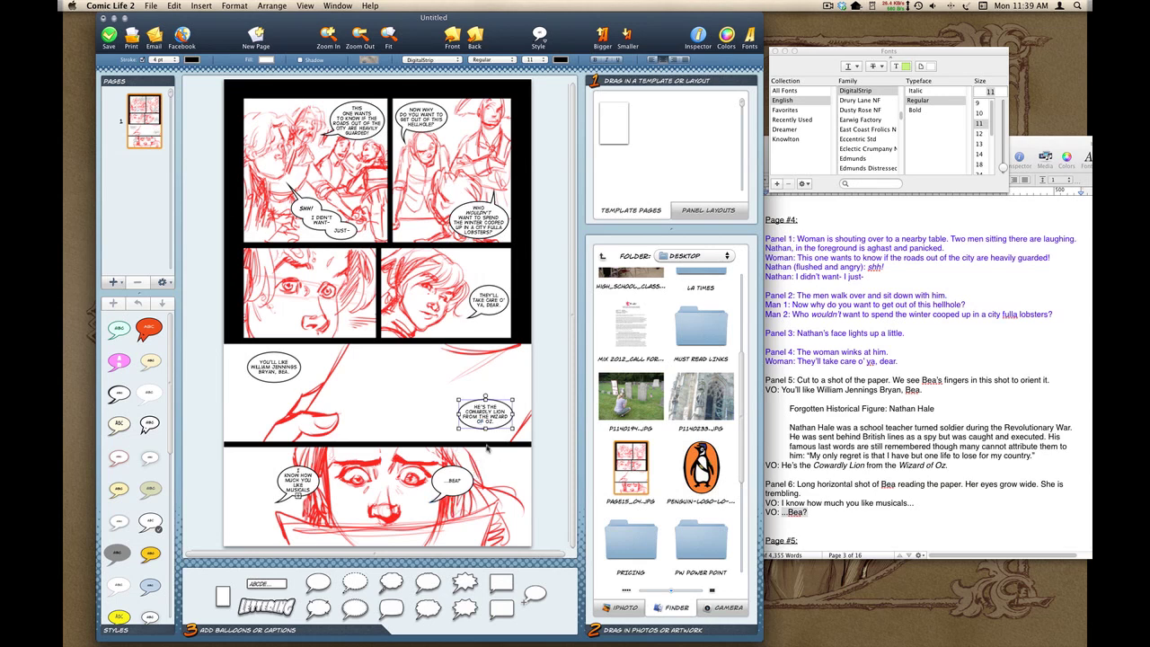
{"action": "left_click", "coordinate": [485, 438]}
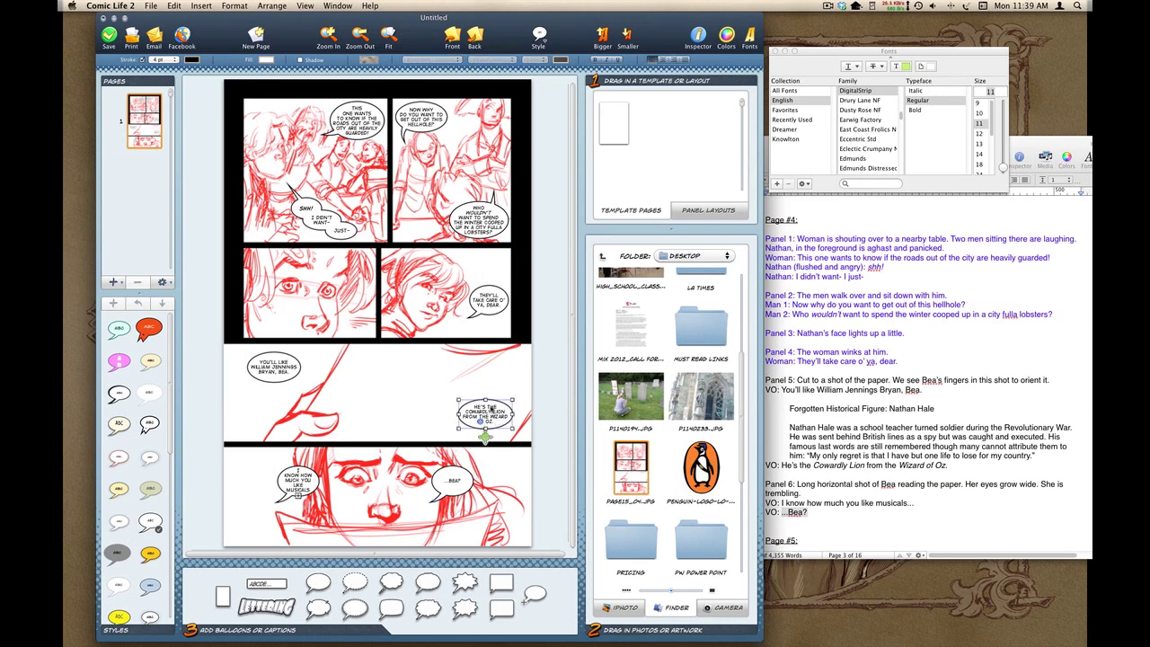
{"action": "left_click_drag", "start_coordinate": [492, 410], "coordinate": [518, 414]}
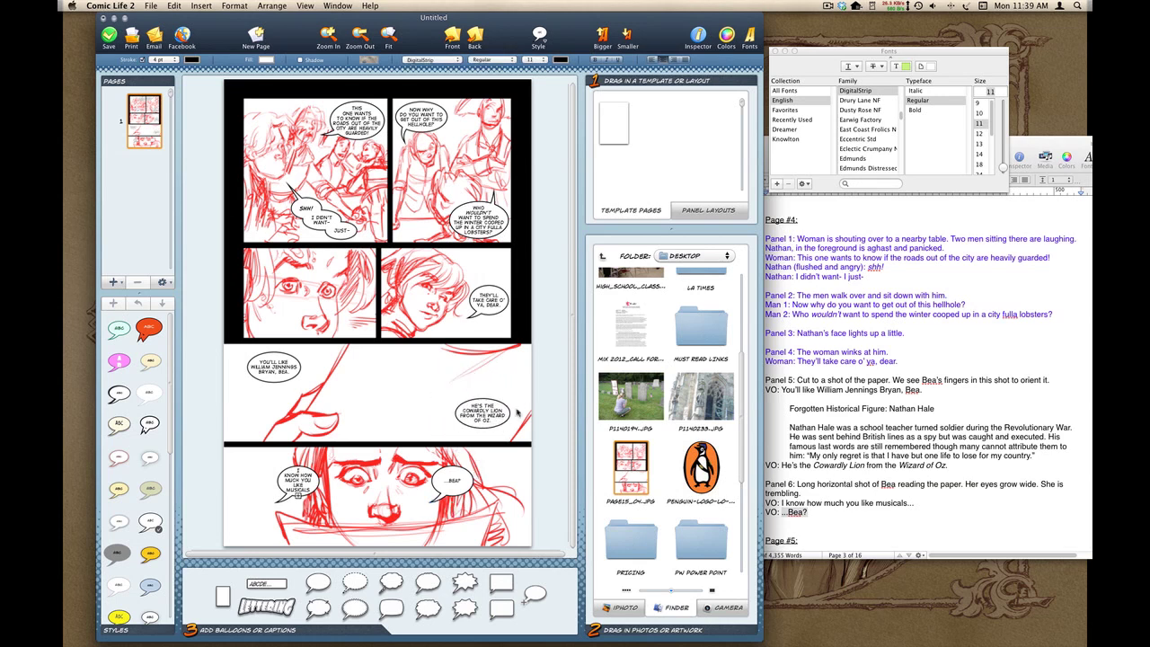
{"action": "left_click", "coordinate": [507, 415]}
{"action": "double_click", "coordinate": [479, 413]}
{"action": "double_click", "coordinate": [479, 413]}
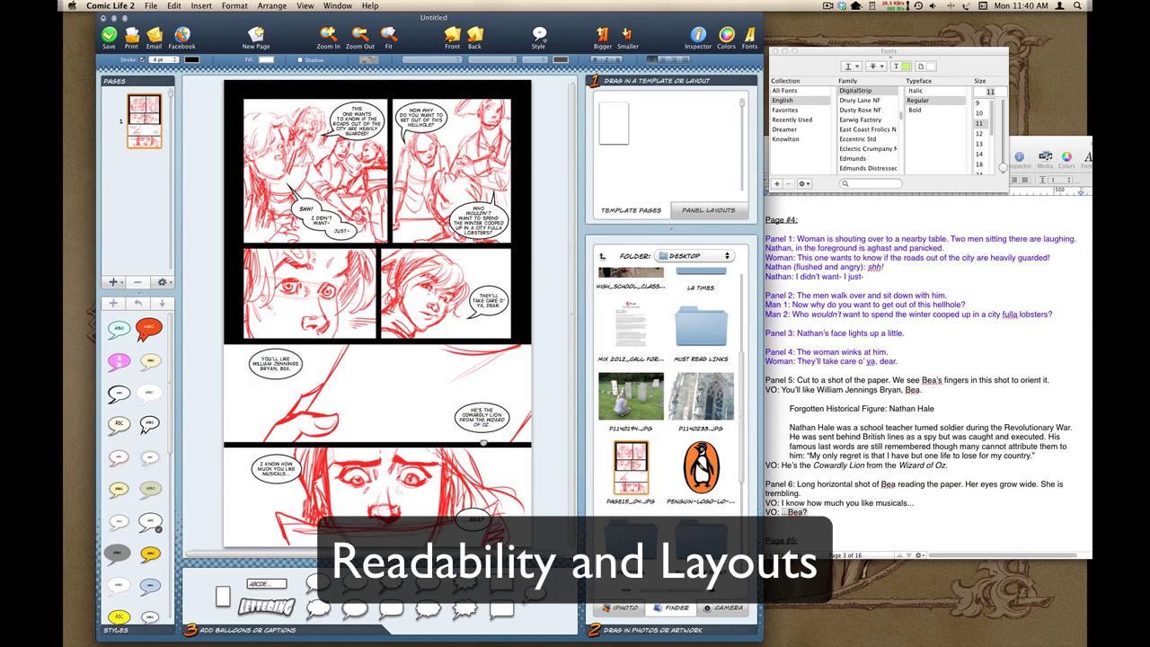
{"action": "left_click", "coordinate": [277, 486]}
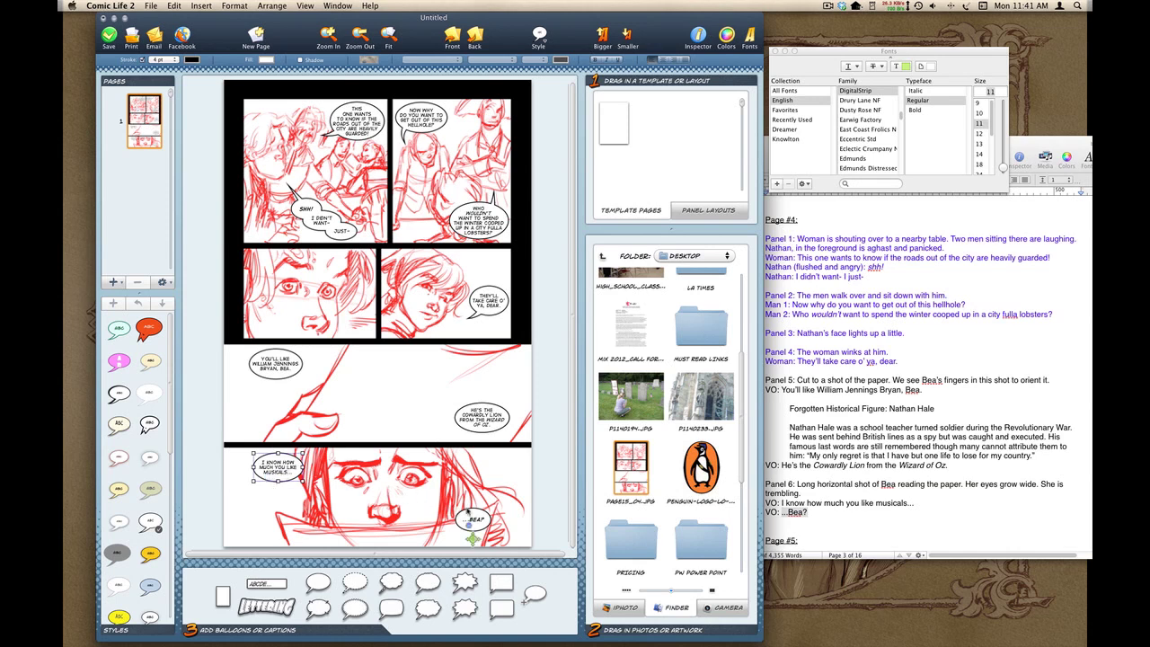
{"action": "left_click", "coordinate": [471, 523]}
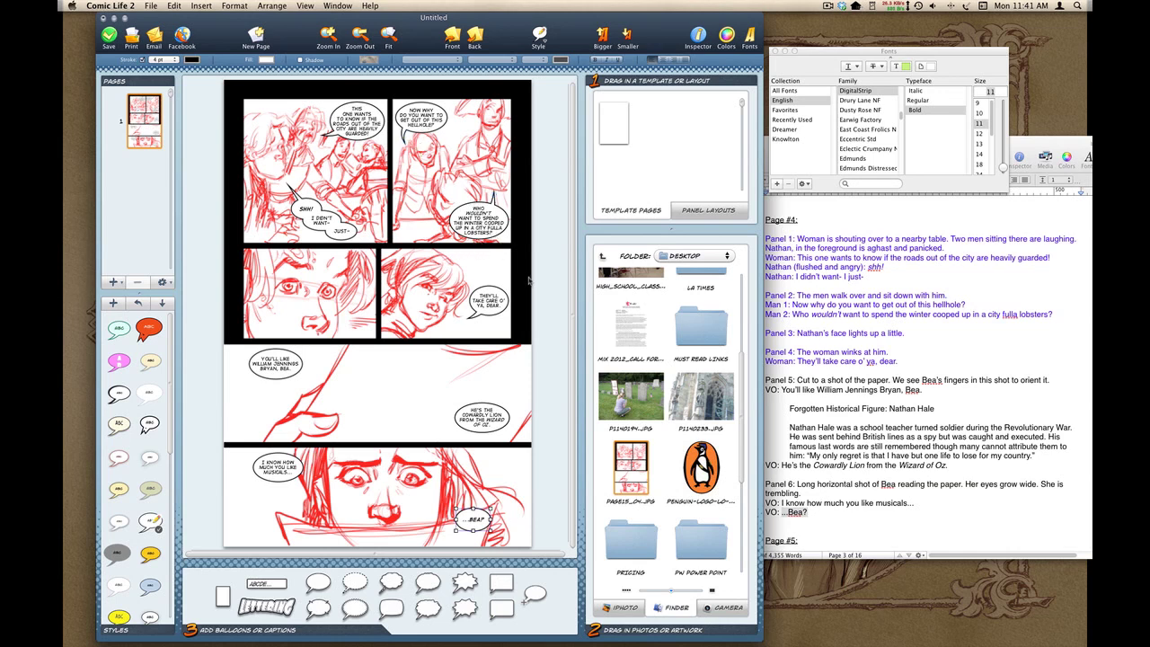
- Move the "lobsters" and "hellhole" balloons up over the second panel's top border, above the two men
{"action": "left_click_drag", "start_coordinate": [494, 232], "coordinate": [509, 169]}
{"action": "left_click", "coordinate": [542, 150]}
{"action": "left_click", "coordinate": [496, 125]}
{"action": "mouse_move", "coordinate": [506, 121]}
{"action": "left_mouse_down"}
{"action": "mouse_move", "coordinate": [502, 171]}
{"action": "mouse_move", "coordinate": [505, 135]}
{"action": "left_mouse_up"}
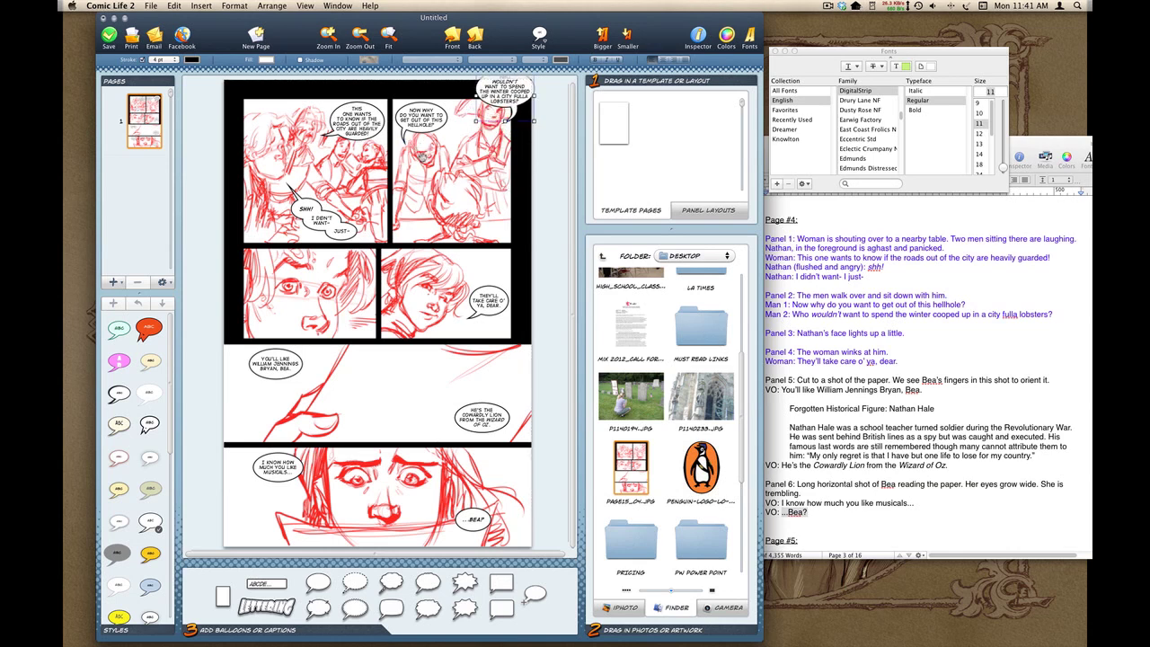
{"action": "left_click_drag", "start_coordinate": [424, 154], "coordinate": [419, 129]}
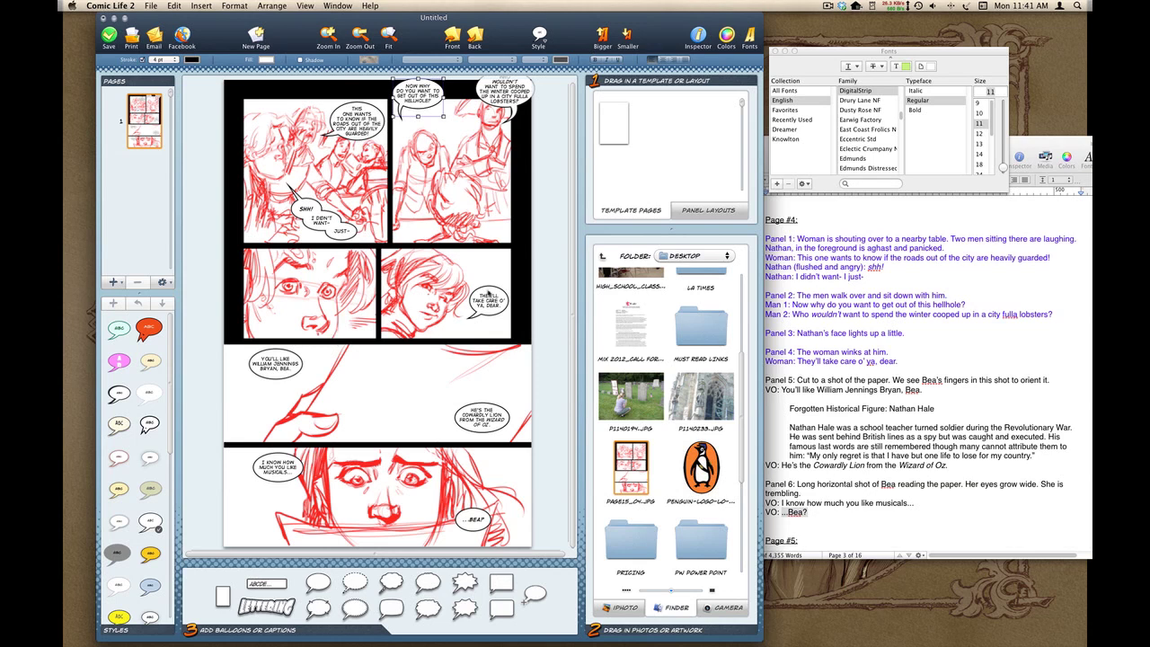
- Undo the last repositioning of the "hellhole" and "lobsters" balloons in the second panel
{"action": "key", "text": "super+z"}
{"action": "key", "text": "super+z"}
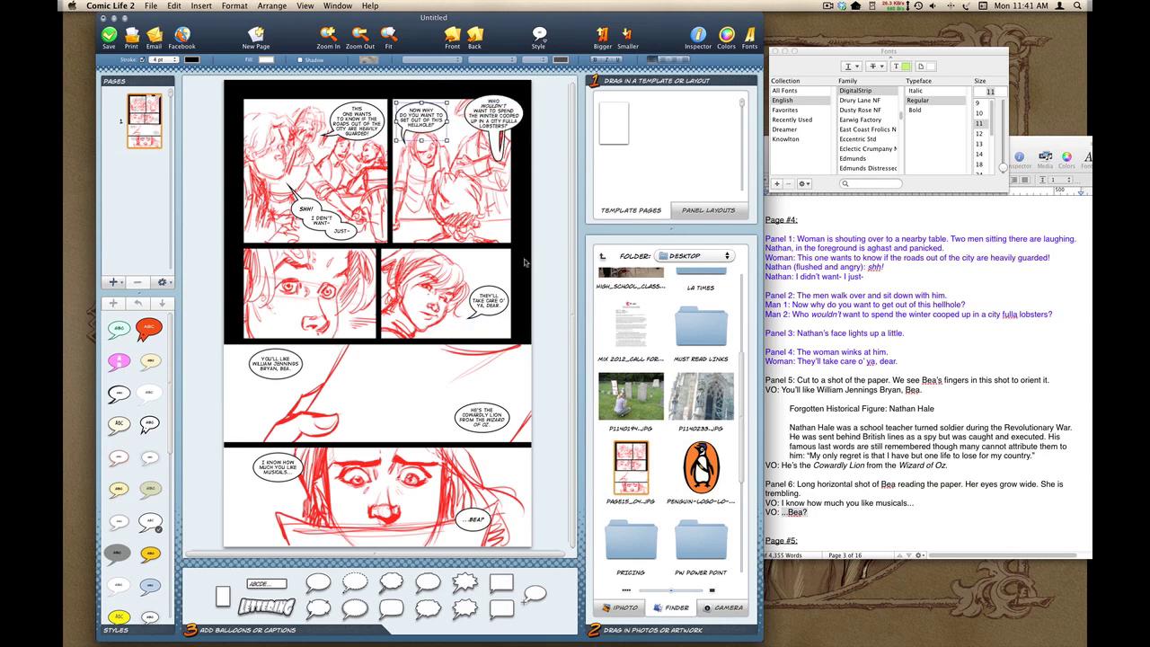
{"action": "key", "text": "super+z"}
{"action": "key", "text": "super+z"}
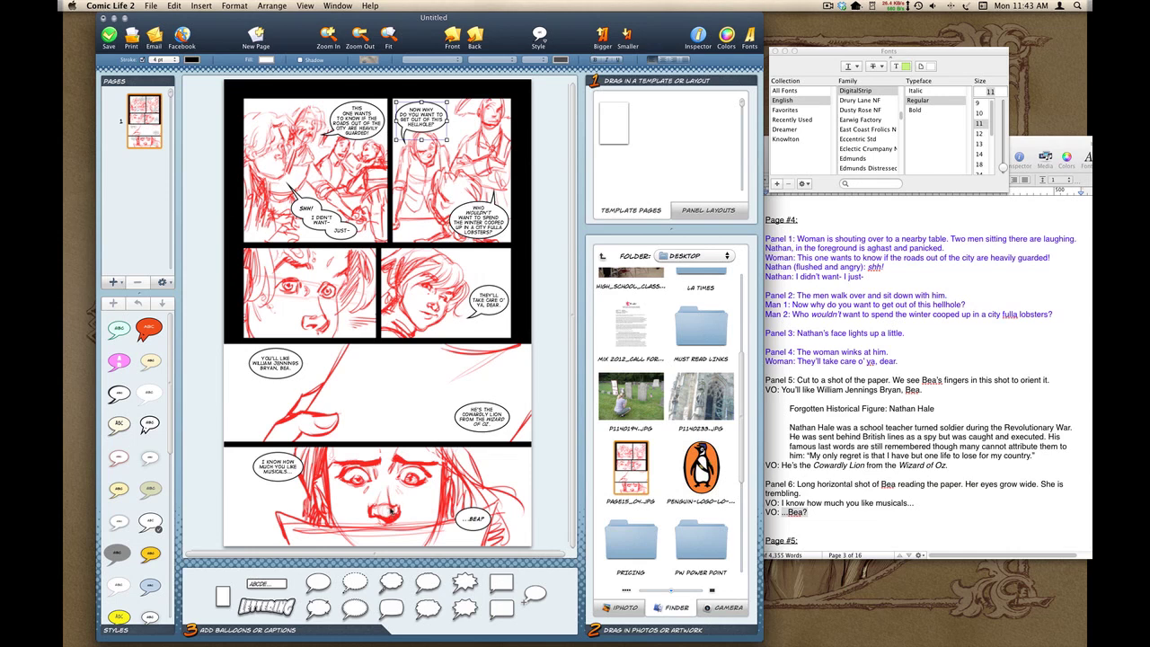
- Save the comic as a Comic Life 2 document named page4 in the Comic Life folder of ISSUE #15
{"action": "left_click", "coordinate": [149, 6]}
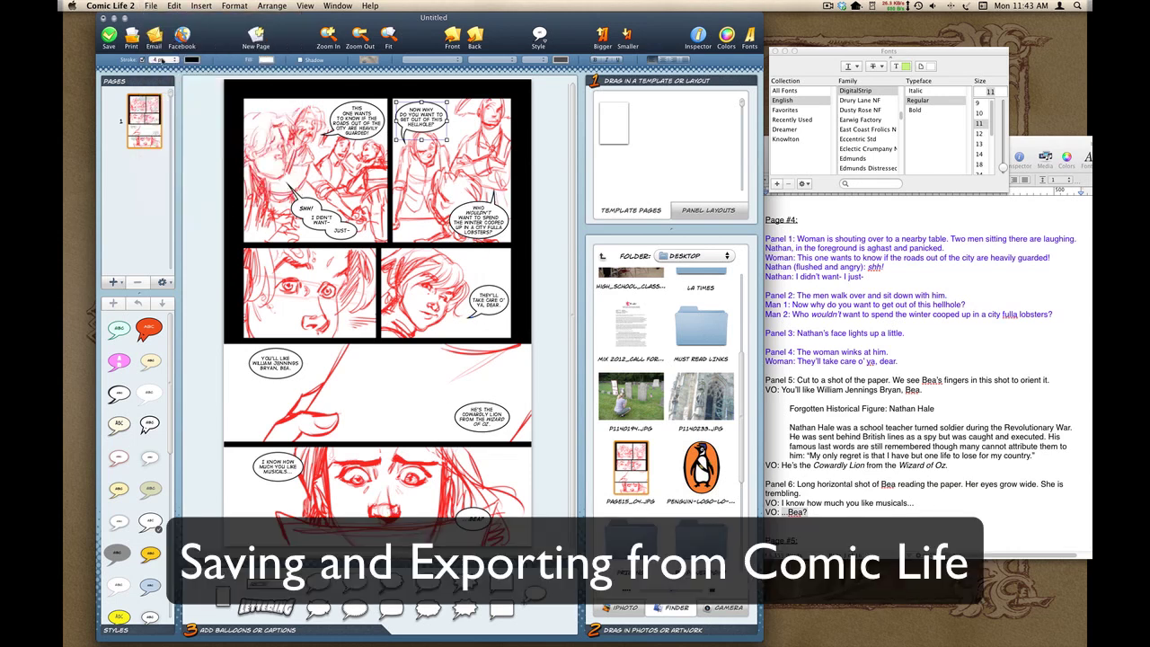
{"action": "left_click", "coordinate": [169, 77]}
{"action": "scroll", "coordinate": [329, 208], "scroll_direction": "down", "scroll_amount": 5}
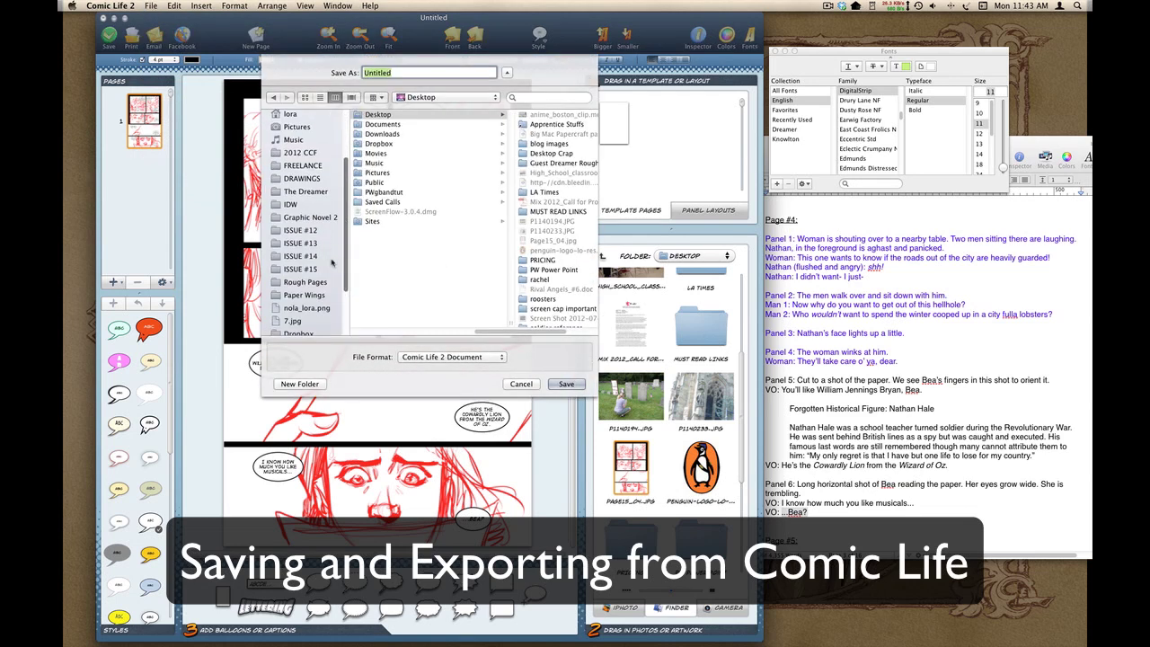
{"action": "left_click", "coordinate": [305, 270]}
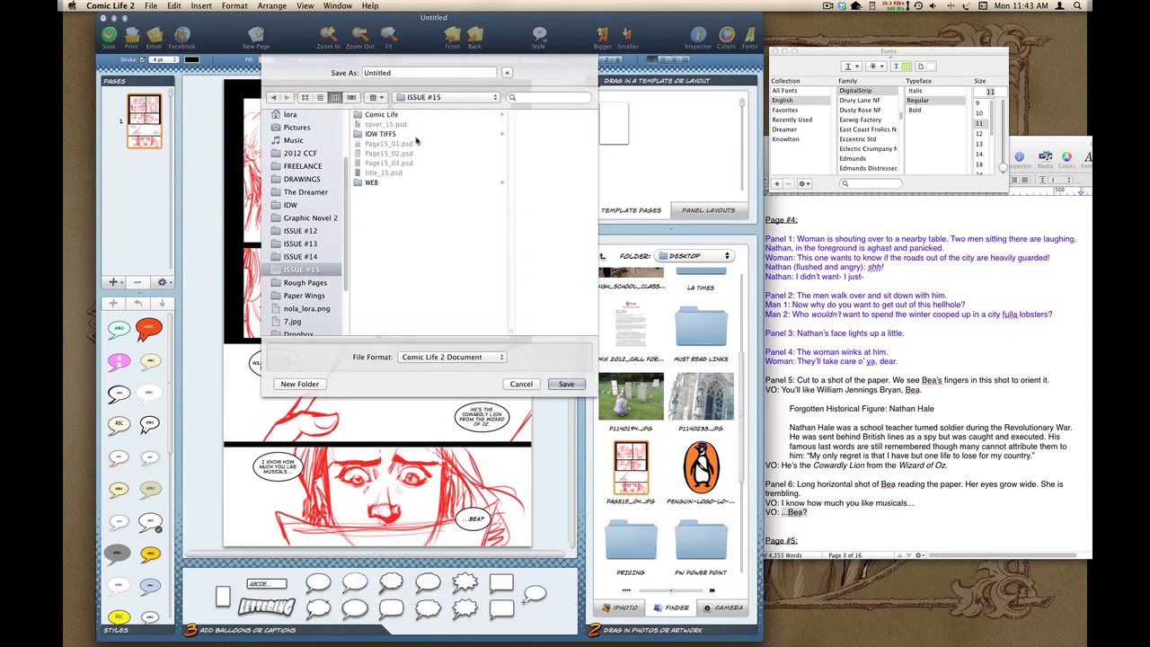
{"action": "left_click", "coordinate": [382, 114]}
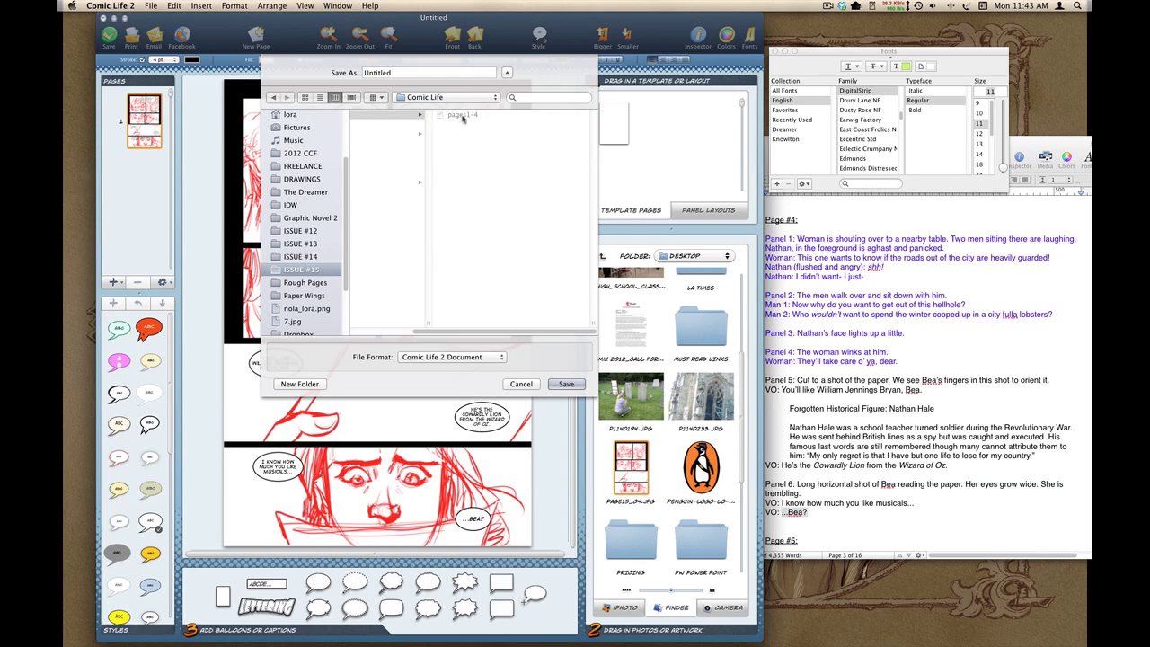
{"action": "left_click", "coordinate": [463, 115]}
{"action": "left_click", "coordinate": [391, 72]}
{"action": "key", "text": "BackSpace"}
{"action": "key", "text": "BackSpace"}
{"action": "key", "text": "BackSpace"}
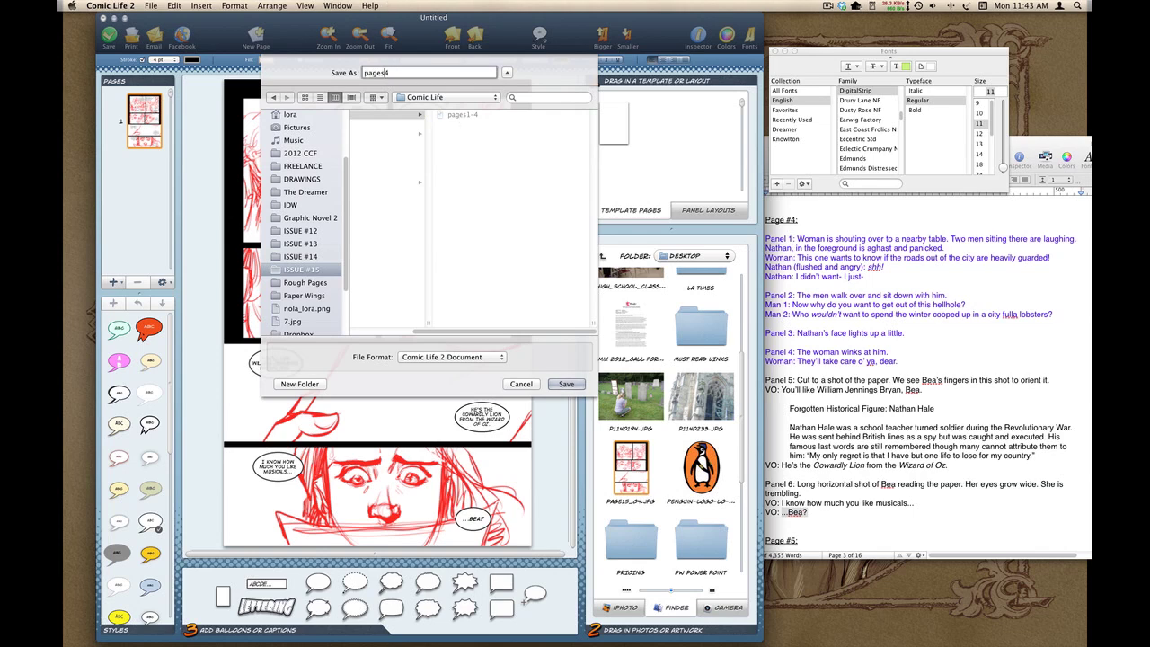
{"action": "left_click", "coordinate": [562, 385]}
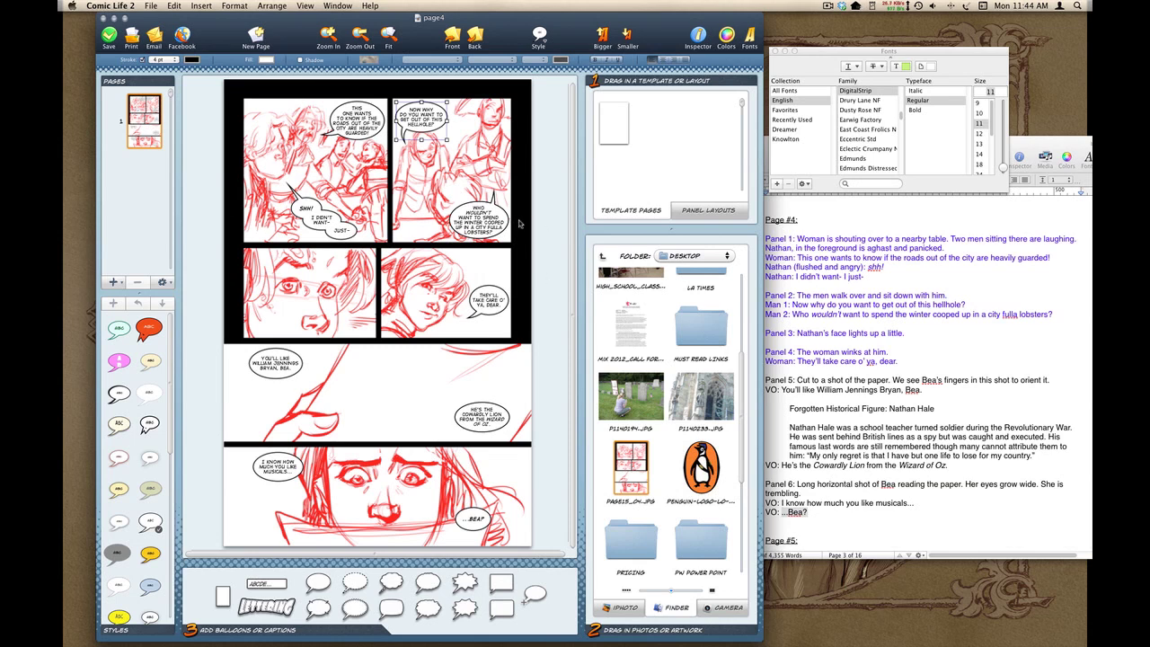
- Delete the page artwork behind the balloons and export the balloons to the Desktop as a 300 dpi JPEG named page4.jpg
{"action": "left_click", "coordinate": [524, 267]}
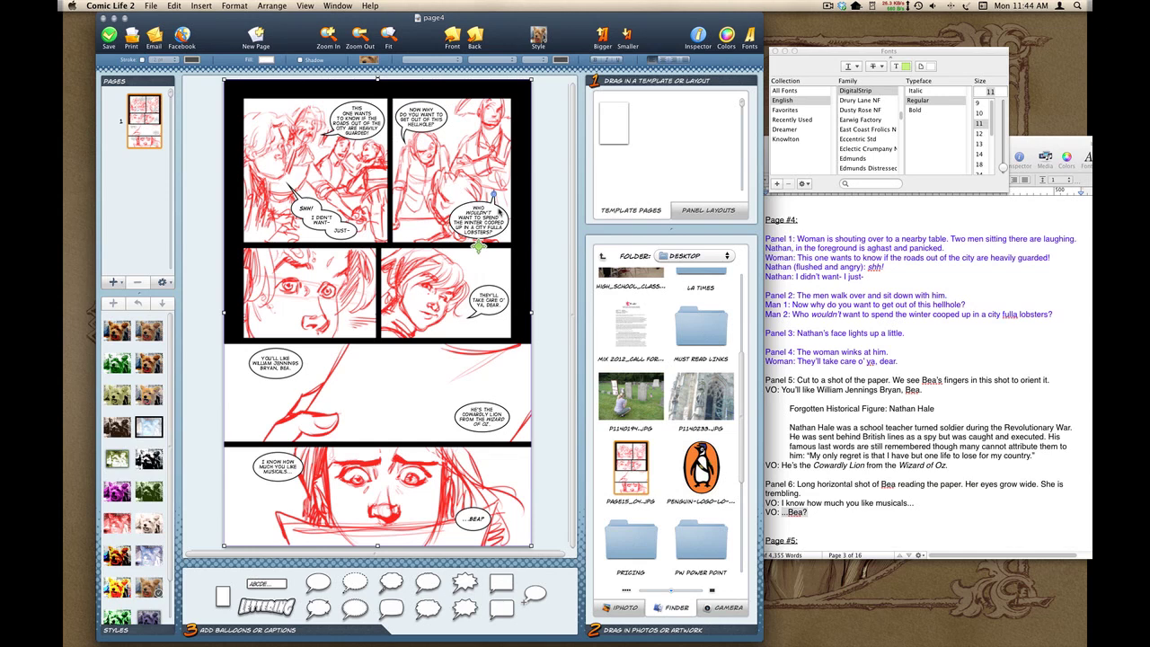
{"action": "key", "text": "Delete"}
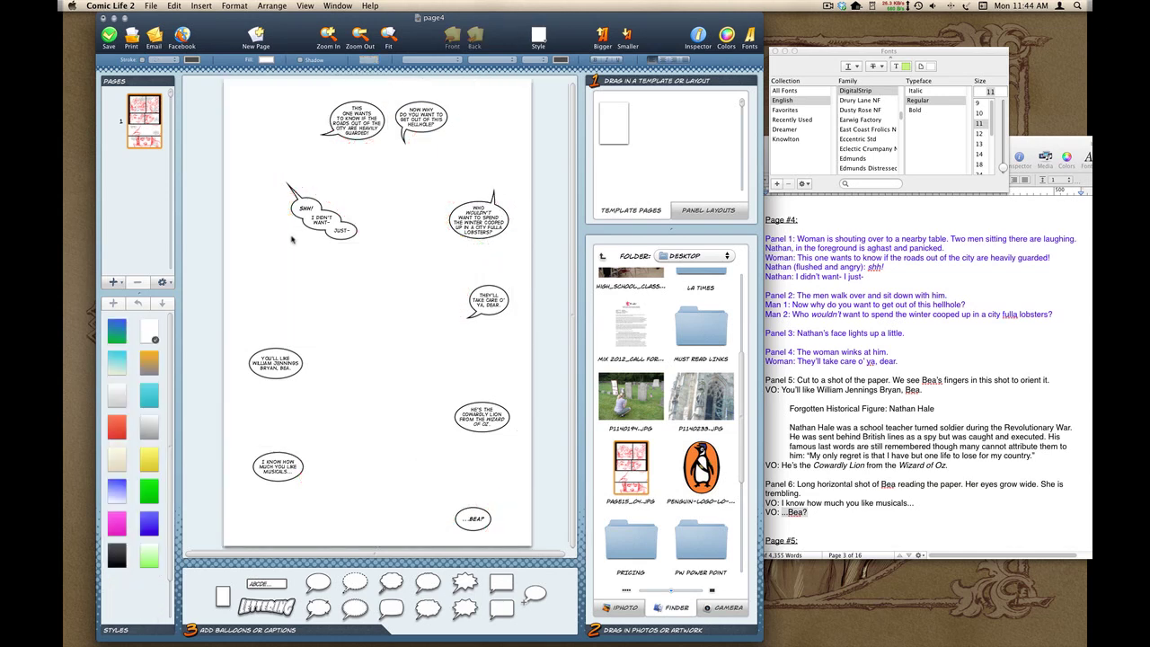
{"action": "left_click", "coordinate": [155, 5]}
{"action": "mouse_move", "coordinate": [182, 149]}
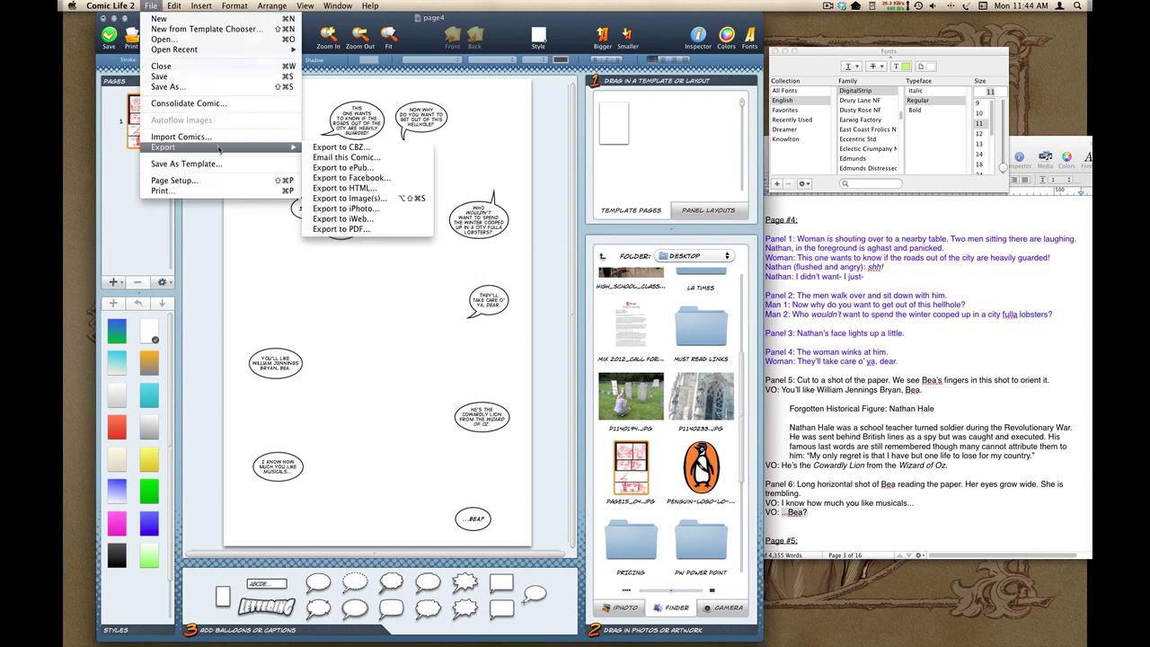
{"action": "left_click", "coordinate": [392, 202]}
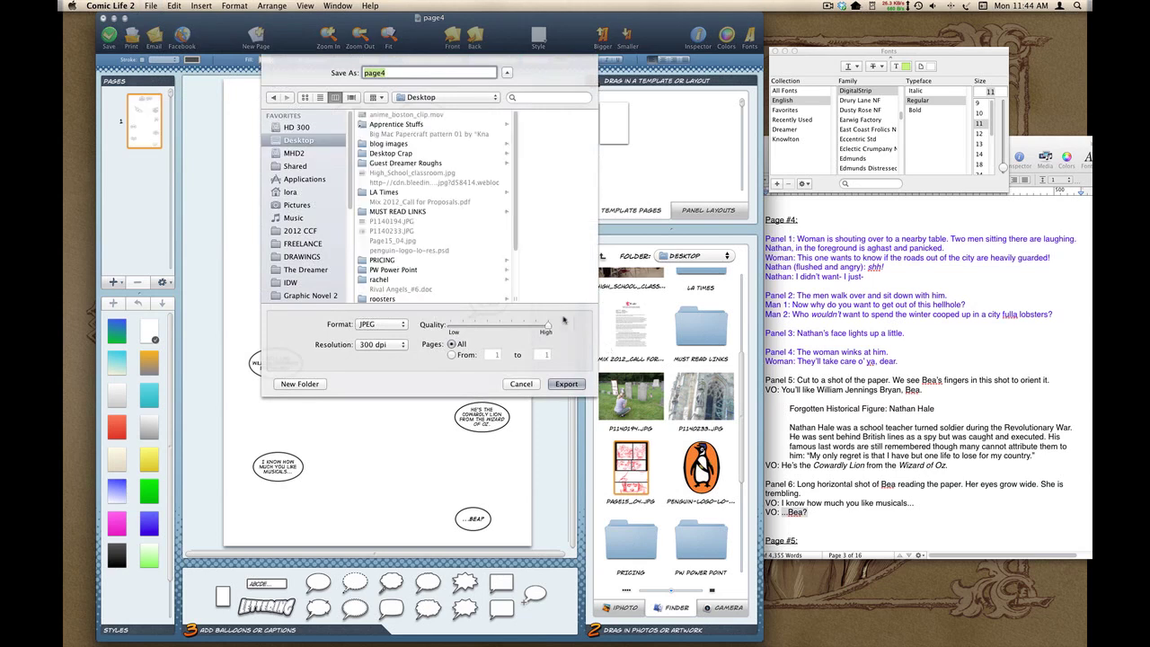
{"action": "left_click", "coordinate": [393, 345]}
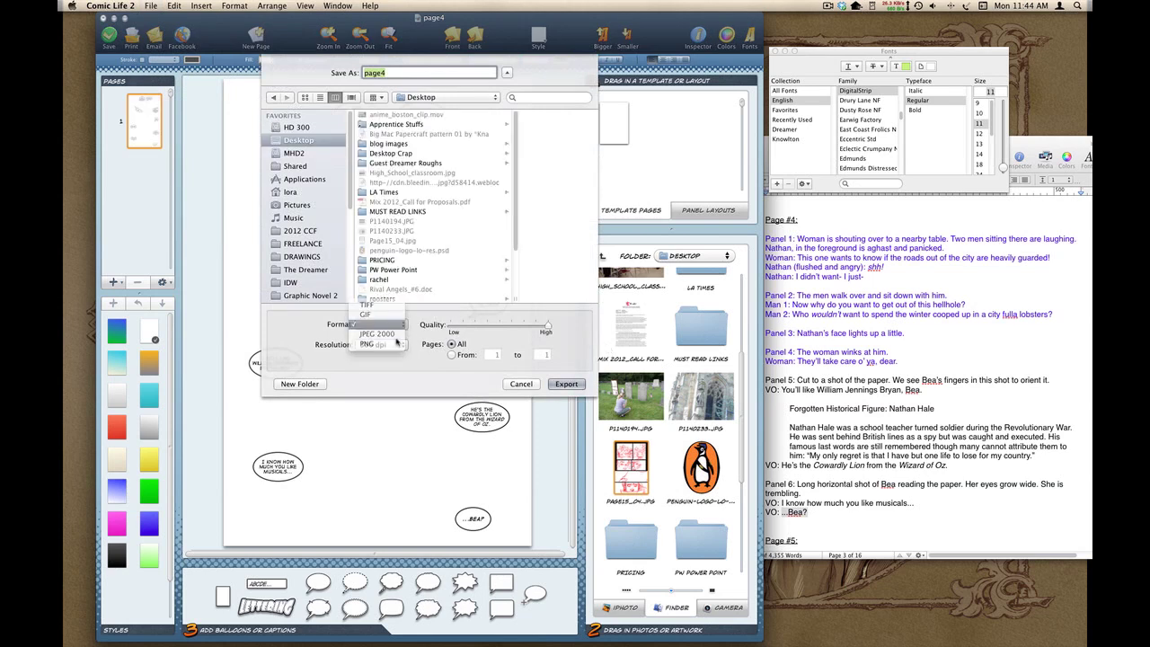
{"action": "left_click", "coordinate": [394, 349]}
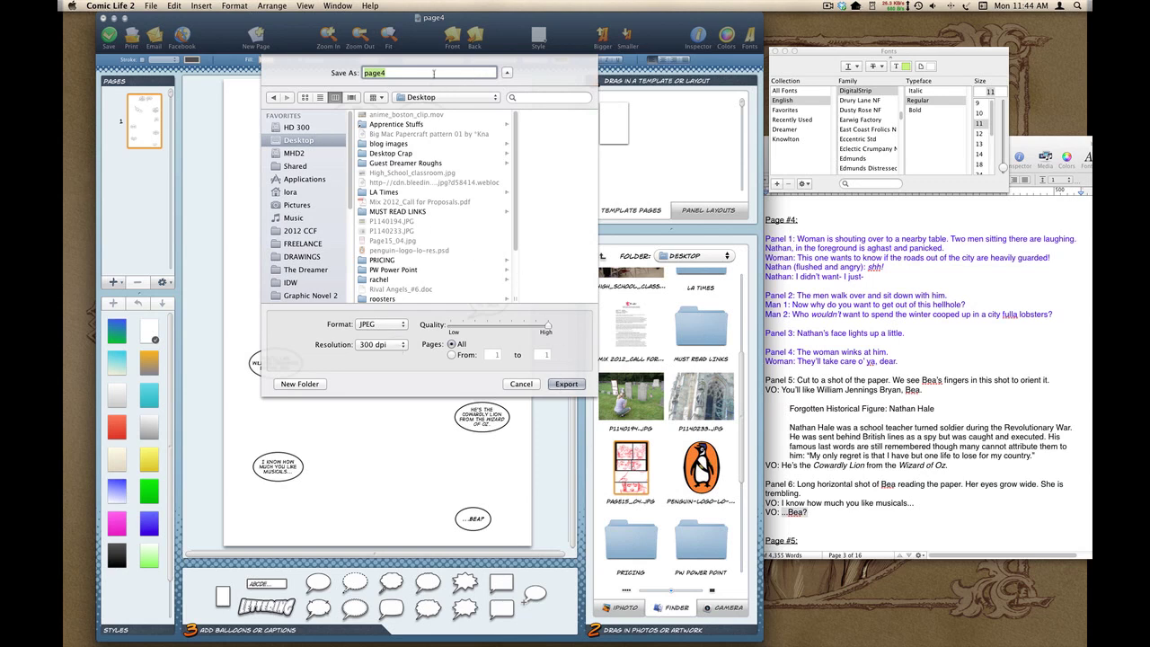
{"action": "left_click", "coordinate": [479, 75]}
{"action": "type", "text": ".jpg"}
{"action": "key", "text": "Return"}
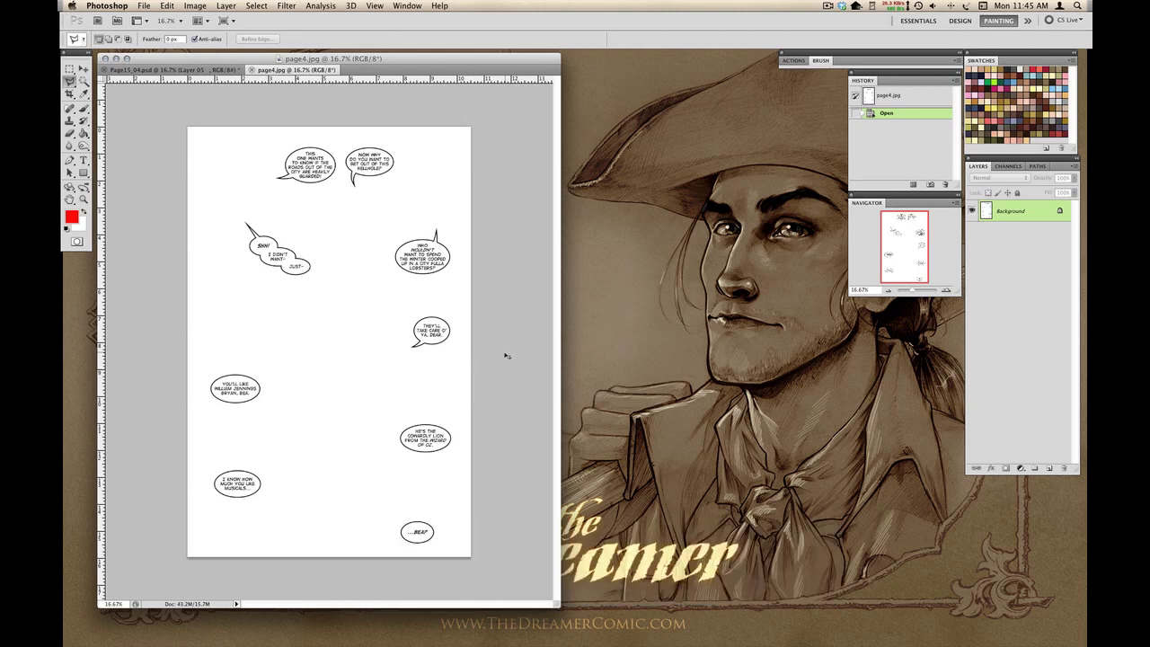
- In Photoshop, lasso the text inside the "heavily guarded" balloon of page4.jpg and nudge it slightly upward to centre it
{"action": "key", "text": "super+equal"}
{"action": "key", "text": "super+equal"}
{"action": "key", "text": "super+equal"}
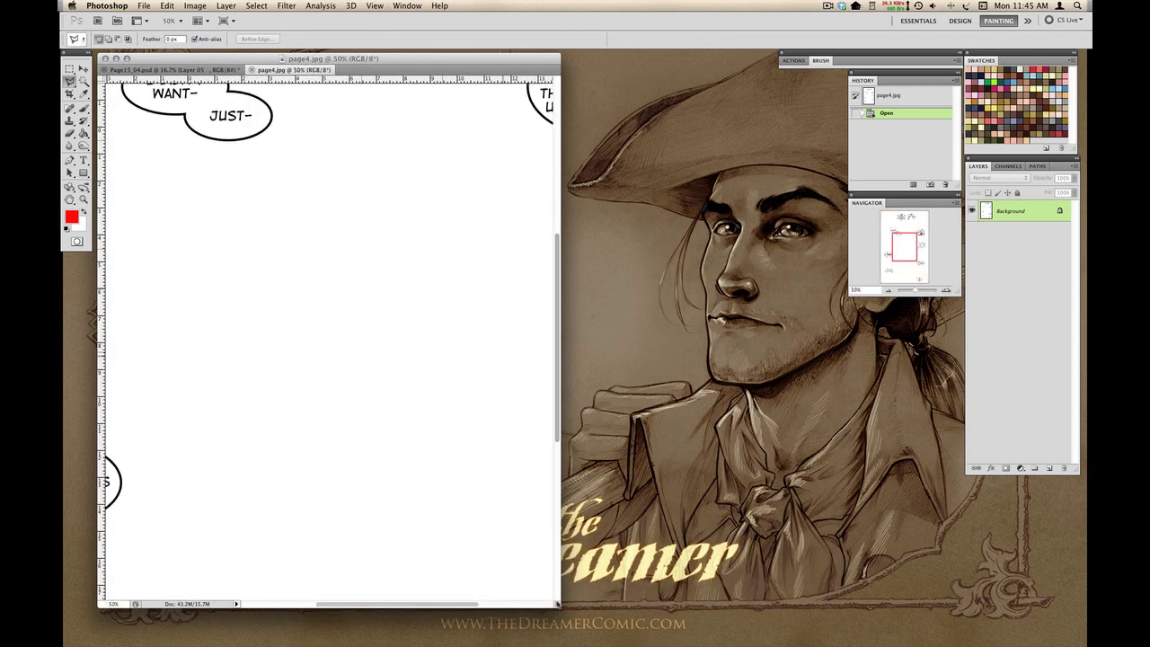
{"action": "left_click_drag", "start_coordinate": [557, 603], "coordinate": [828, 625]}
{"action": "left_click_drag", "start_coordinate": [427, 205], "coordinate": [418, 457]}
{"action": "left_click_drag", "start_coordinate": [404, 314], "coordinate": [439, 455]}
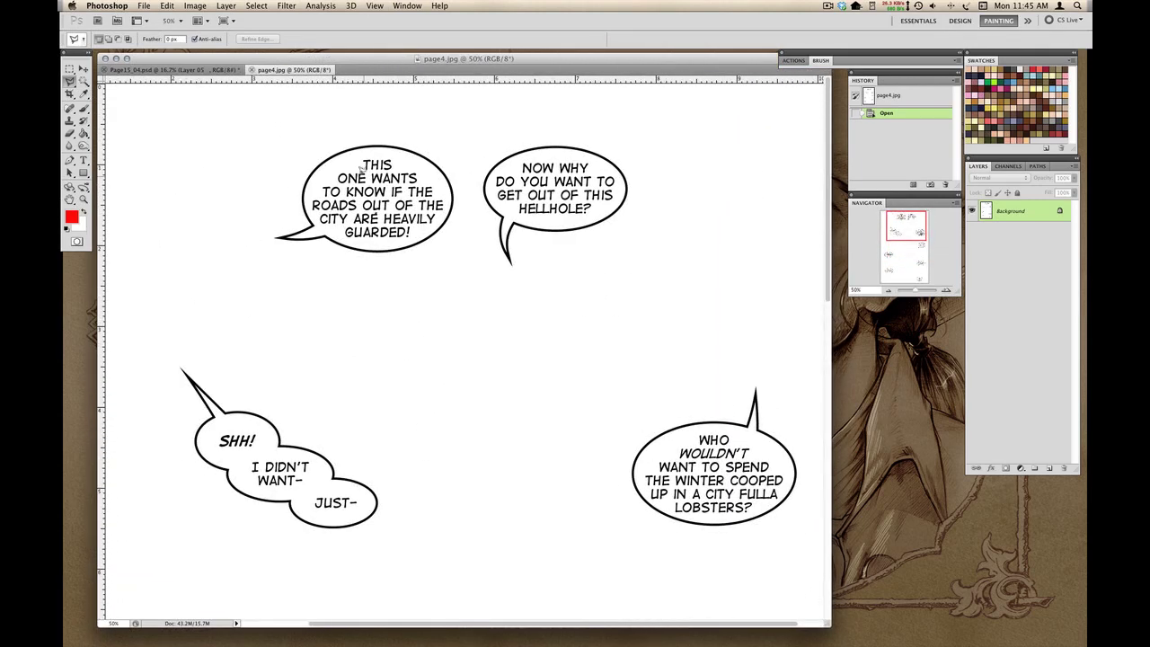
{"action": "mouse_move", "coordinate": [344, 163]}
{"action": "left_mouse_down"}
{"action": "mouse_move", "coordinate": [309, 205]}
{"action": "mouse_move", "coordinate": [358, 245]}
{"action": "mouse_move", "coordinate": [413, 236]}
{"action": "mouse_move", "coordinate": [432, 208]}
{"action": "mouse_move", "coordinate": [444, 212]}
{"action": "mouse_move", "coordinate": [445, 190]}
{"action": "mouse_move", "coordinate": [415, 154]}
{"action": "mouse_move", "coordinate": [343, 159]}
{"action": "mouse_move", "coordinate": [390, 188]}
{"action": "left_mouse_up"}
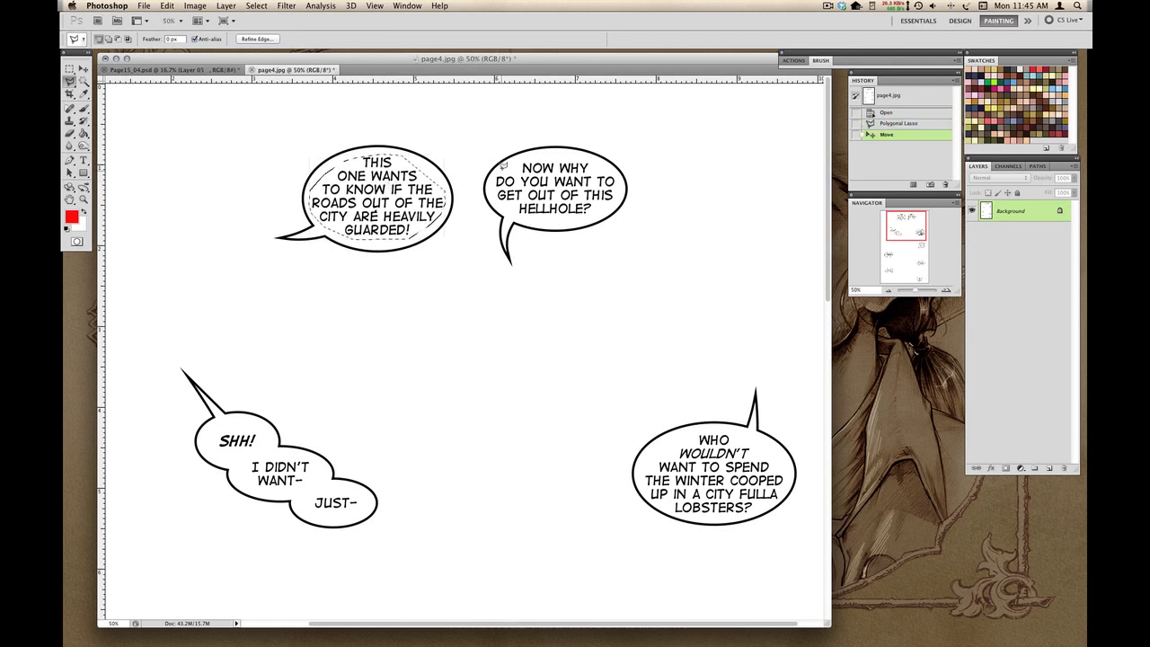
- Lasso and nudge the "hellhole" balloon's text slightly down and the "lobsters" balloon's text slightly up, then clear the selection
{"action": "mouse_move", "coordinate": [503, 169]}
{"action": "left_mouse_down"}
{"action": "mouse_move", "coordinate": [497, 202]}
{"action": "mouse_move", "coordinate": [520, 213]}
{"action": "mouse_move", "coordinate": [593, 208]}
{"action": "mouse_move", "coordinate": [616, 195]}
{"action": "mouse_move", "coordinate": [622, 174]}
{"action": "mouse_move", "coordinate": [541, 151]}
{"action": "mouse_move", "coordinate": [497, 165]}
{"action": "left_mouse_up"}
{"action": "left_click_drag", "start_coordinate": [567, 182], "coordinate": [568, 184]}
{"action": "left_click", "coordinate": [656, 448]}
{"action": "mouse_move", "coordinate": [659, 446]}
{"action": "left_mouse_down"}
{"action": "mouse_move", "coordinate": [640, 480]}
{"action": "mouse_move", "coordinate": [670, 510]}
{"action": "mouse_move", "coordinate": [751, 511]}
{"action": "mouse_move", "coordinate": [780, 494]}
{"action": "mouse_move", "coordinate": [788, 464]}
{"action": "mouse_move", "coordinate": [730, 426]}
{"action": "mouse_move", "coordinate": [701, 429]}
{"action": "left_mouse_up"}
{"action": "left_click", "coordinate": [700, 431]}
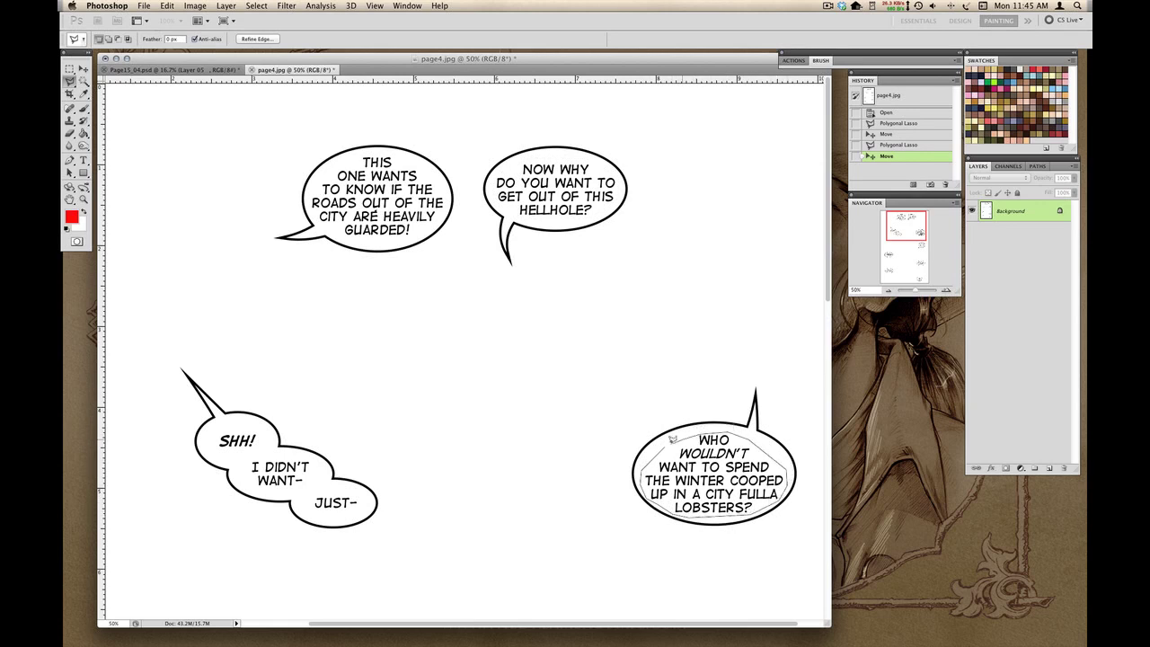
{"action": "left_click", "coordinate": [666, 446]}
{"action": "left_click_drag", "start_coordinate": [717, 467], "coordinate": [718, 464]}
{"action": "key", "text": "super+d"}
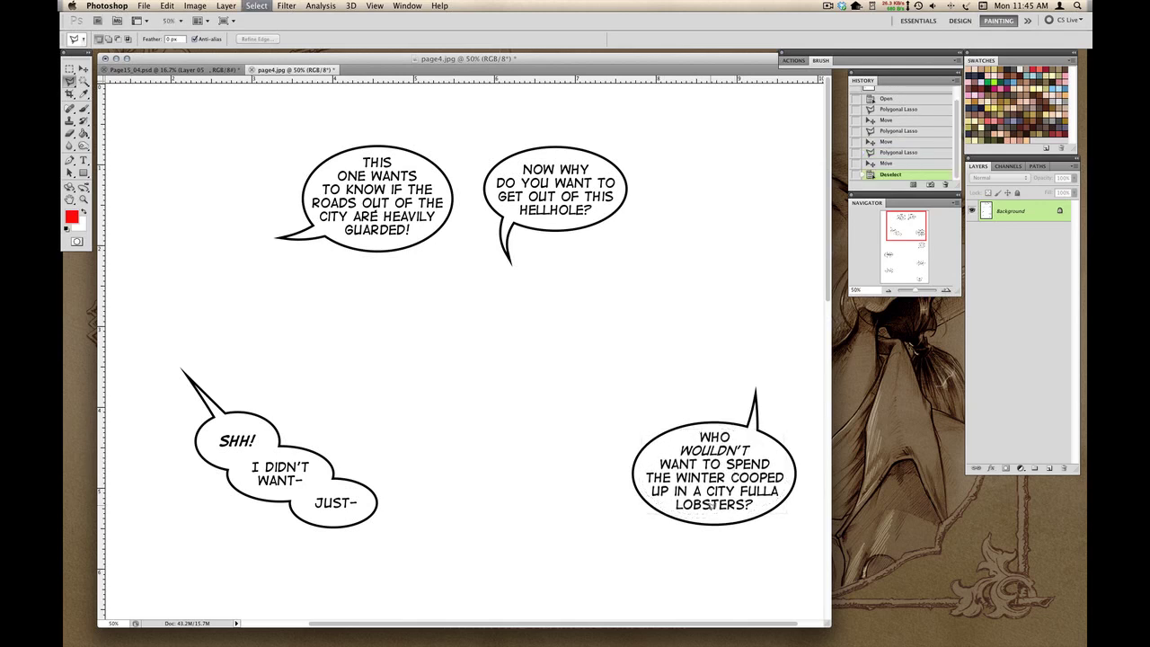
- Lasso the "I didn't want-" text, nudge it slightly down and left within its bubble, and deselect it
{"action": "left_click_drag", "start_coordinate": [582, 566], "coordinate": [655, 431]}
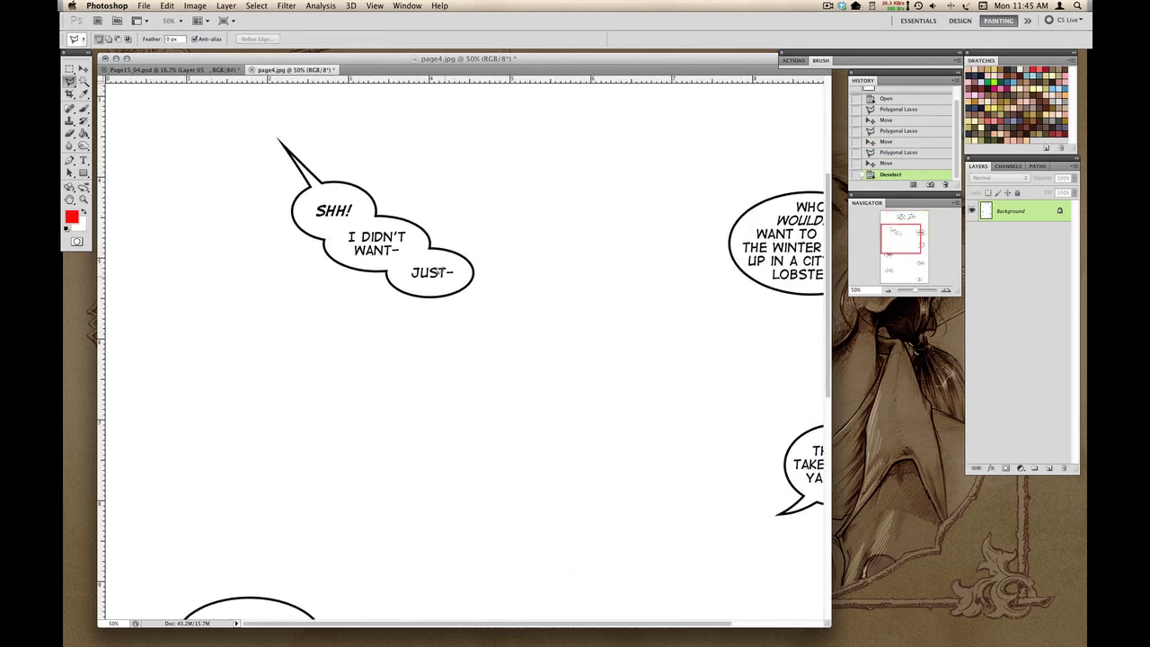
{"action": "left_click", "coordinate": [371, 225]}
{"action": "left_click", "coordinate": [340, 228]}
{"action": "left_click", "coordinate": [340, 244]}
{"action": "left_click", "coordinate": [352, 259]}
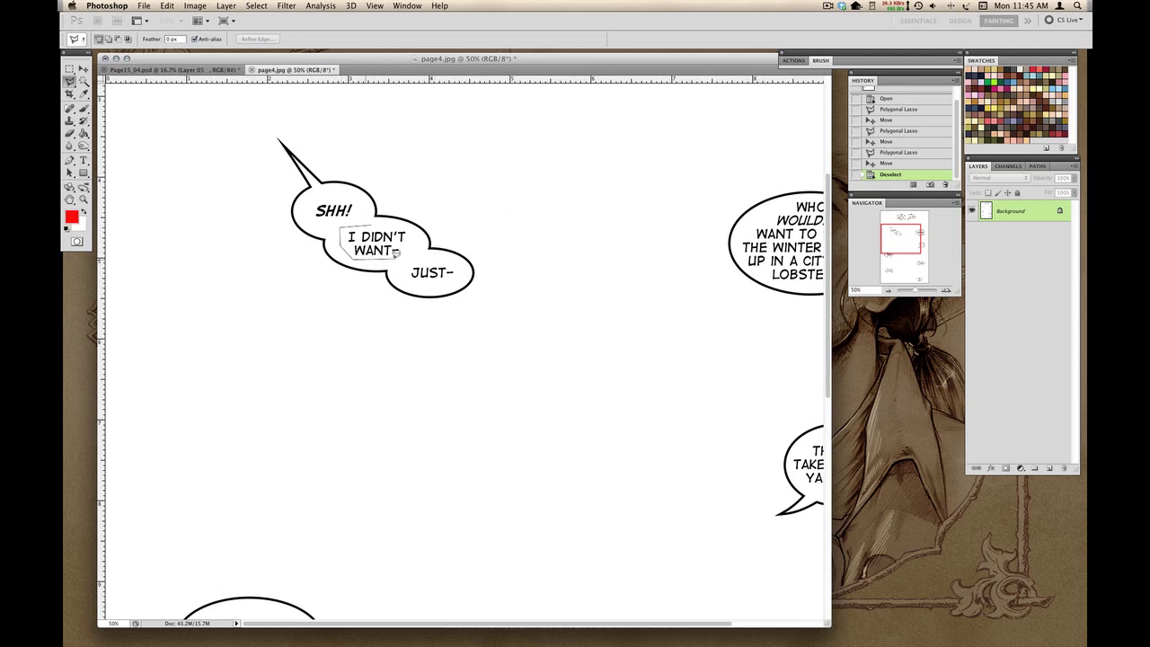
{"action": "left_click", "coordinate": [370, 226]}
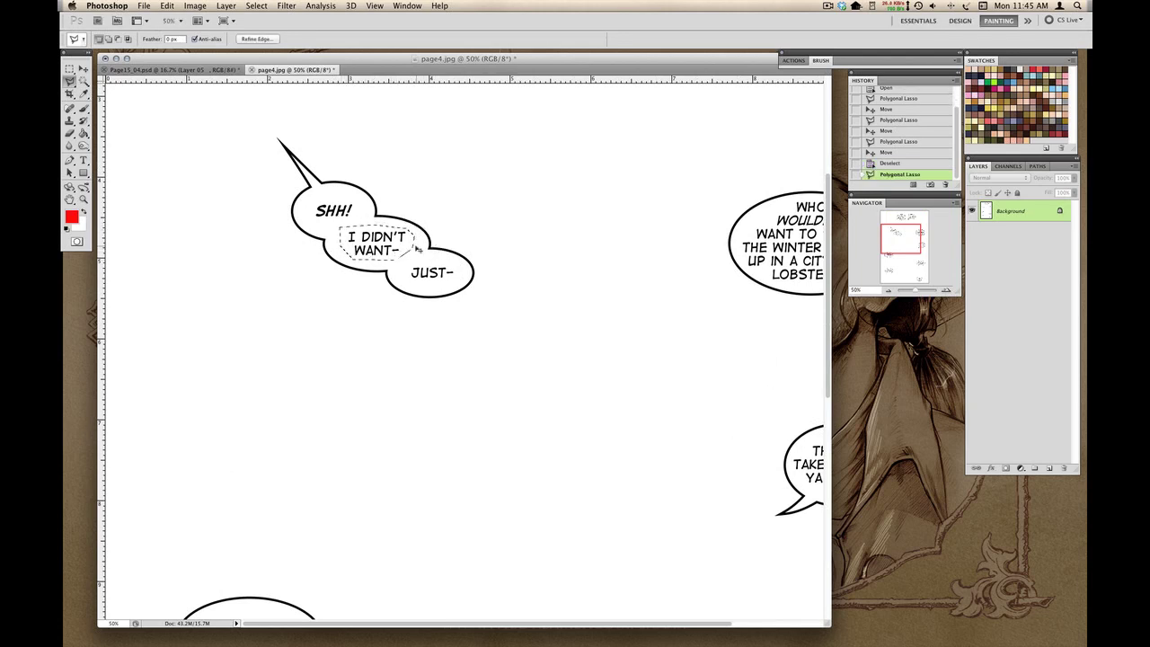
{"action": "left_click_drag", "start_coordinate": [390, 251], "coordinate": [389, 252]}
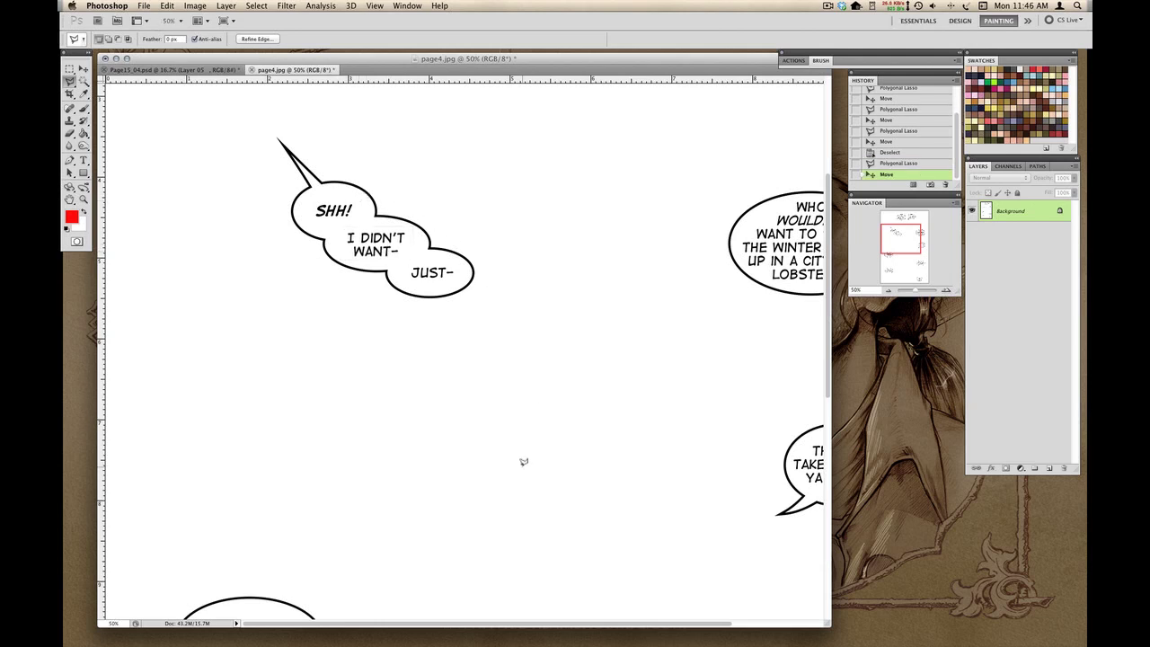
{"action": "key", "text": "super+d"}
- Lasso the "I know how much you like musicals" text, nudge it to centre it in its balloon, and deselect it
{"action": "scroll", "coordinate": [527, 261], "scroll_direction": "down", "scroll_amount": 5}
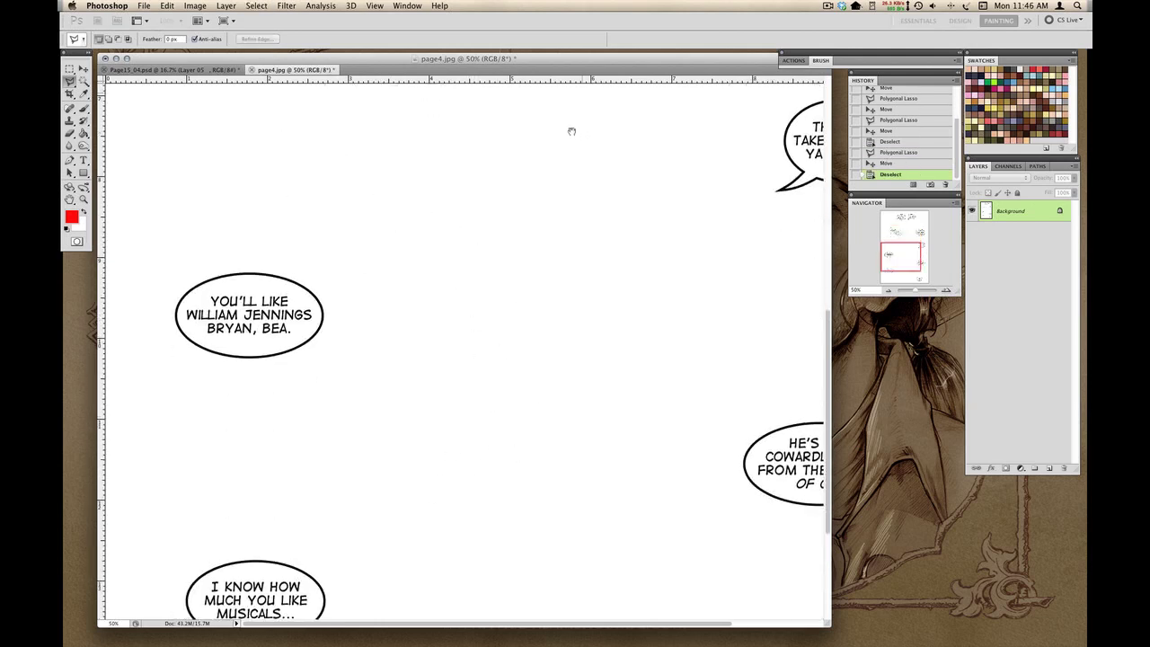
{"action": "scroll", "coordinate": [496, 303], "scroll_direction": "down", "scroll_amount": 3}
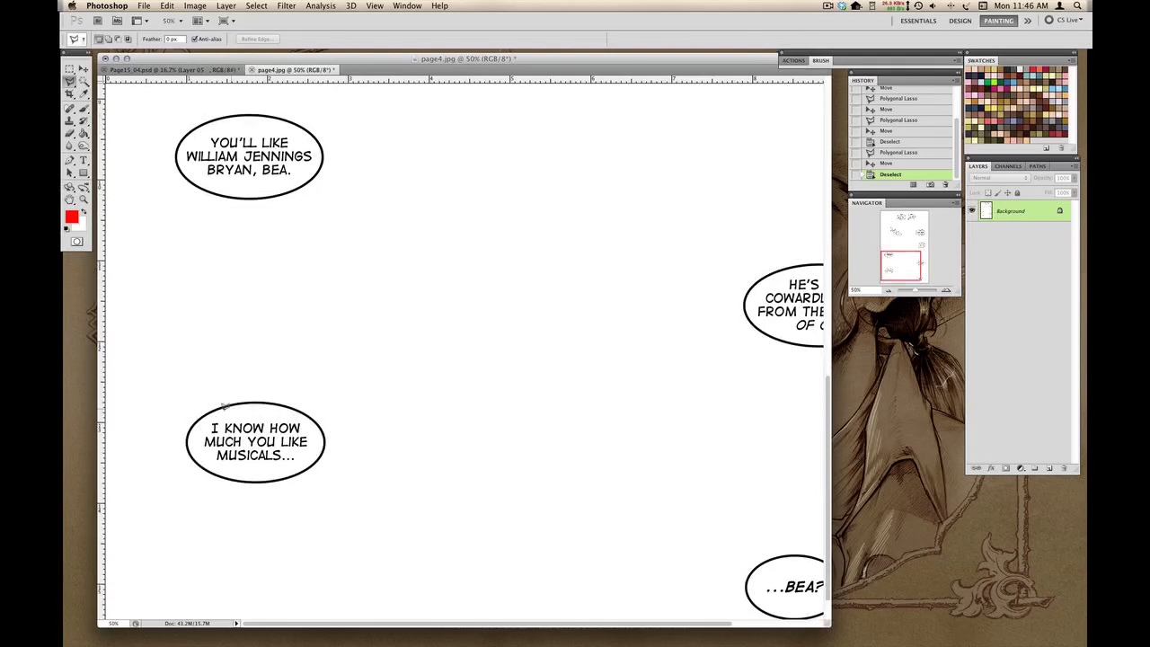
{"action": "left_click", "coordinate": [194, 432]}
{"action": "left_click", "coordinate": [232, 466]}
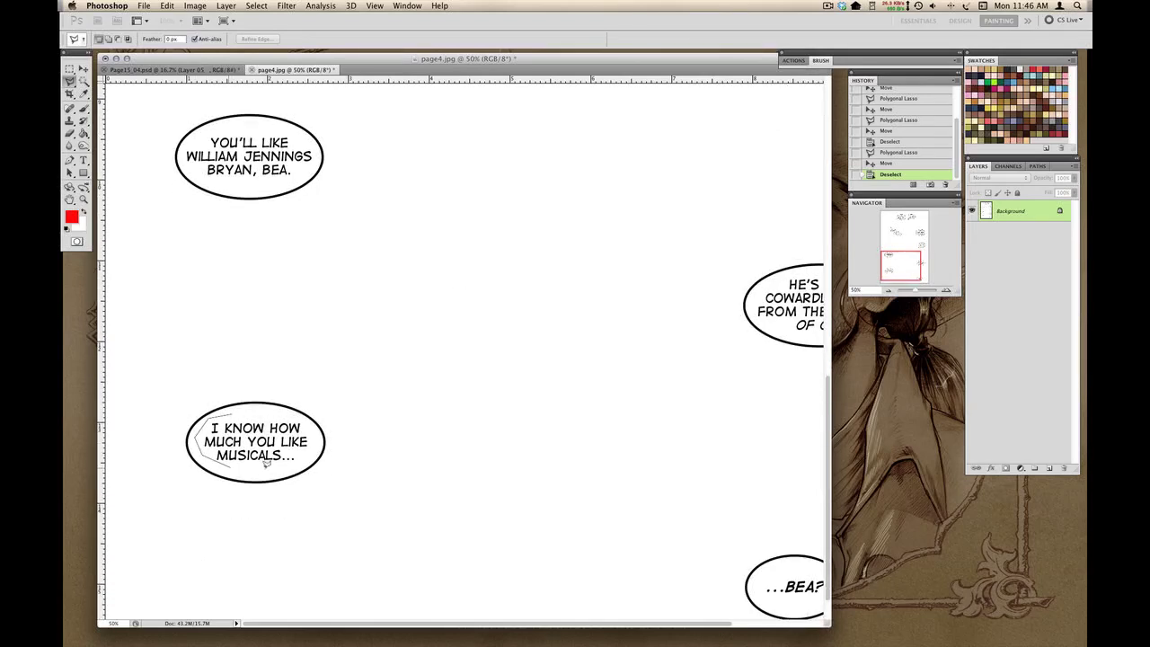
{"action": "left_click", "coordinate": [302, 463]}
{"action": "left_click", "coordinate": [282, 412]}
{"action": "left_click", "coordinate": [232, 414]}
{"action": "left_click_drag", "start_coordinate": [323, 424], "coordinate": [322, 426]}
{"action": "key", "text": "super+d"}
- Select the white background with the Magic Wand and invert the selection to pick only the balloons
{"action": "key", "text": "super+minus"}
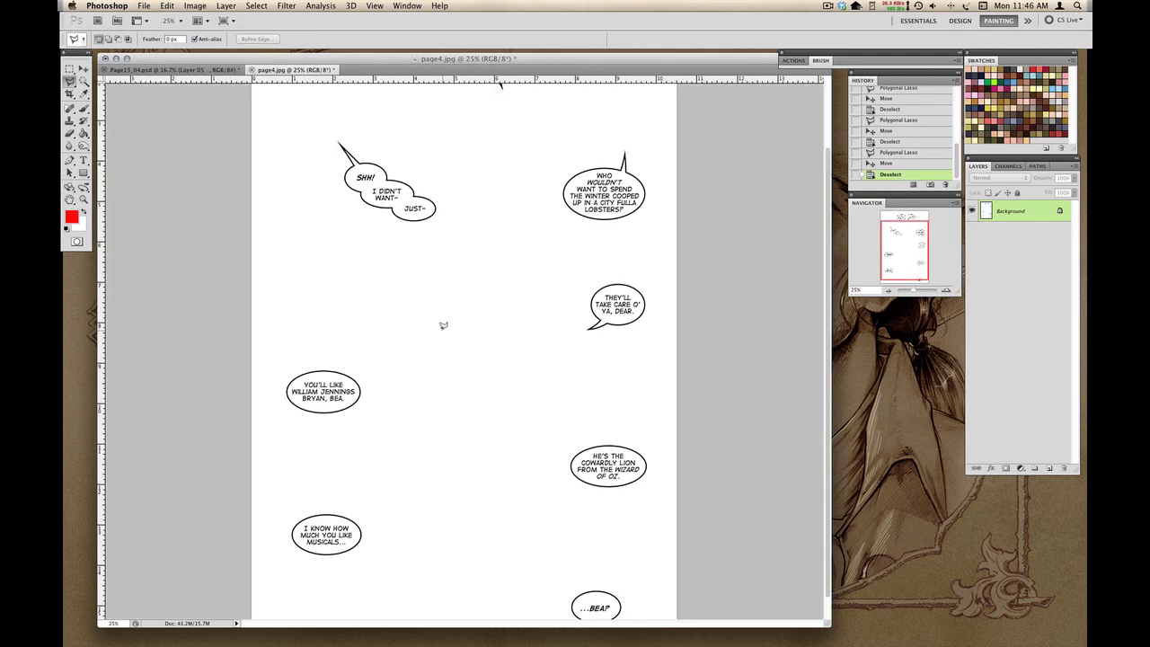
{"action": "key", "text": "w"}
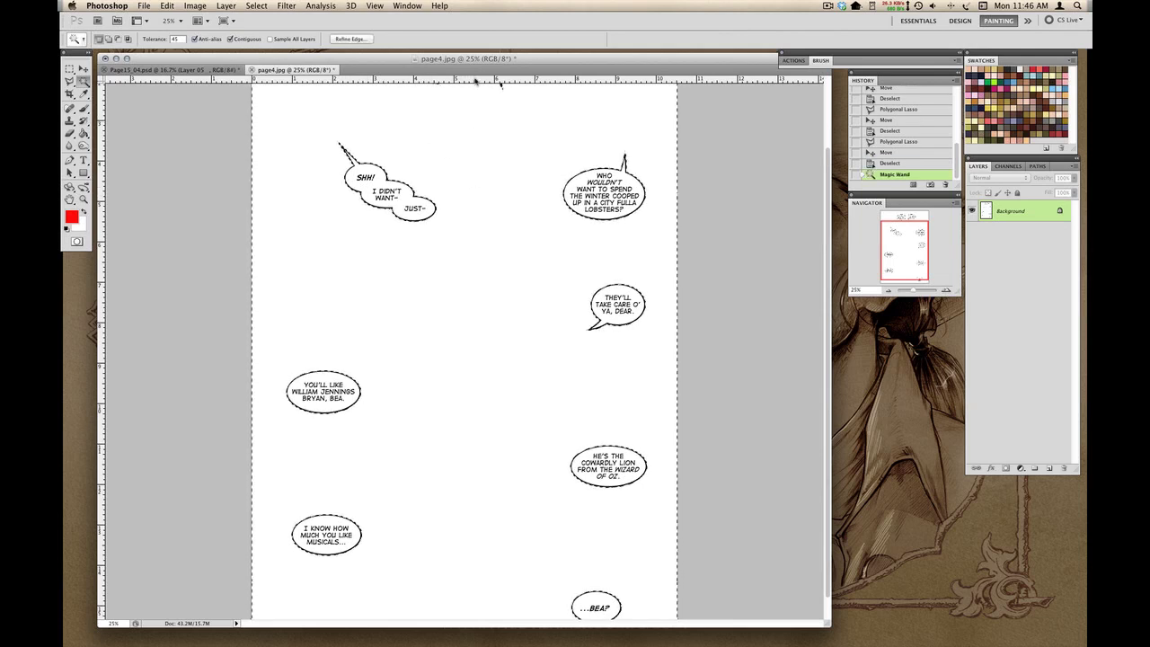
{"action": "key", "text": "shift+super+i"}
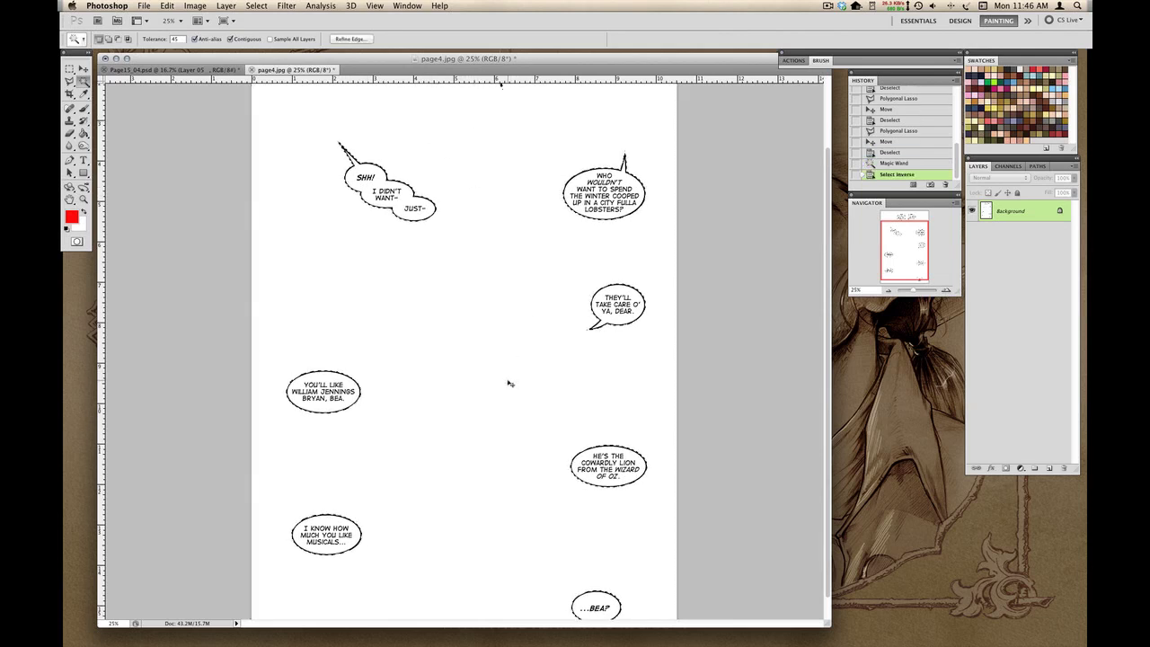
- Paste the copied balloons above Layer 2 in Page15_04.psd and move them into place over the panels
{"action": "left_click", "coordinate": [232, 71]}
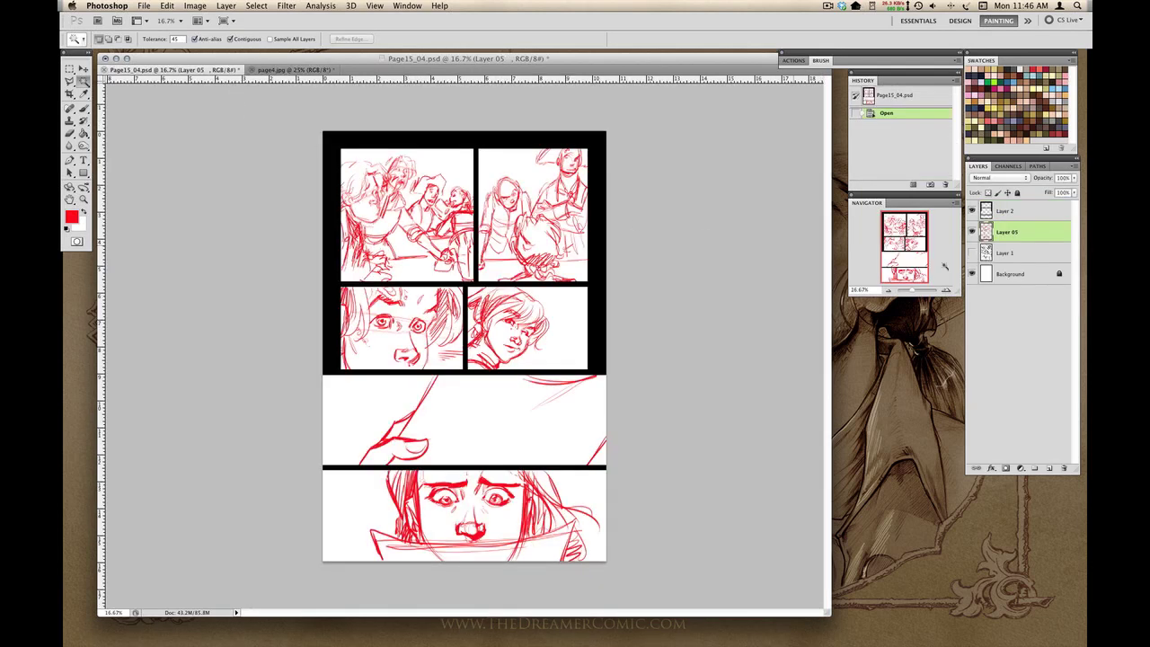
{"action": "left_click", "coordinate": [1011, 214]}
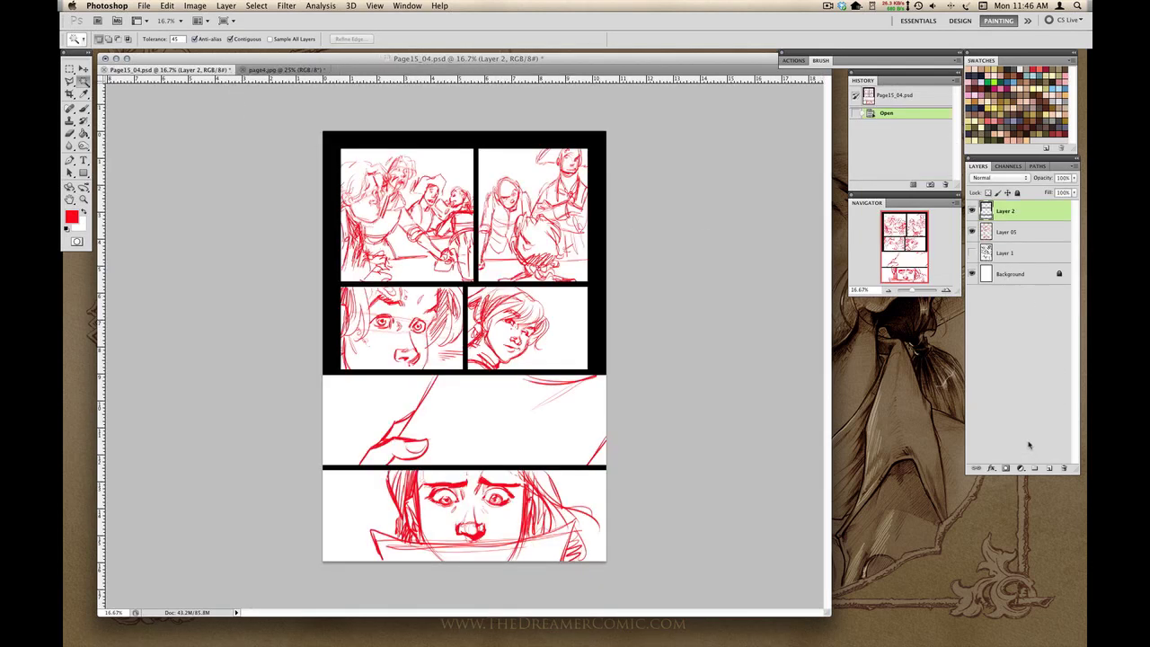
{"action": "key", "text": "super+v"}
{"action": "left_click_drag", "start_coordinate": [428, 266], "coordinate": [434, 271]}
- On Layer 2, move the middle band of panel borders down slightly, fill the gap with a duplicated border strip, and deselect
{"action": "key", "text": "m"}
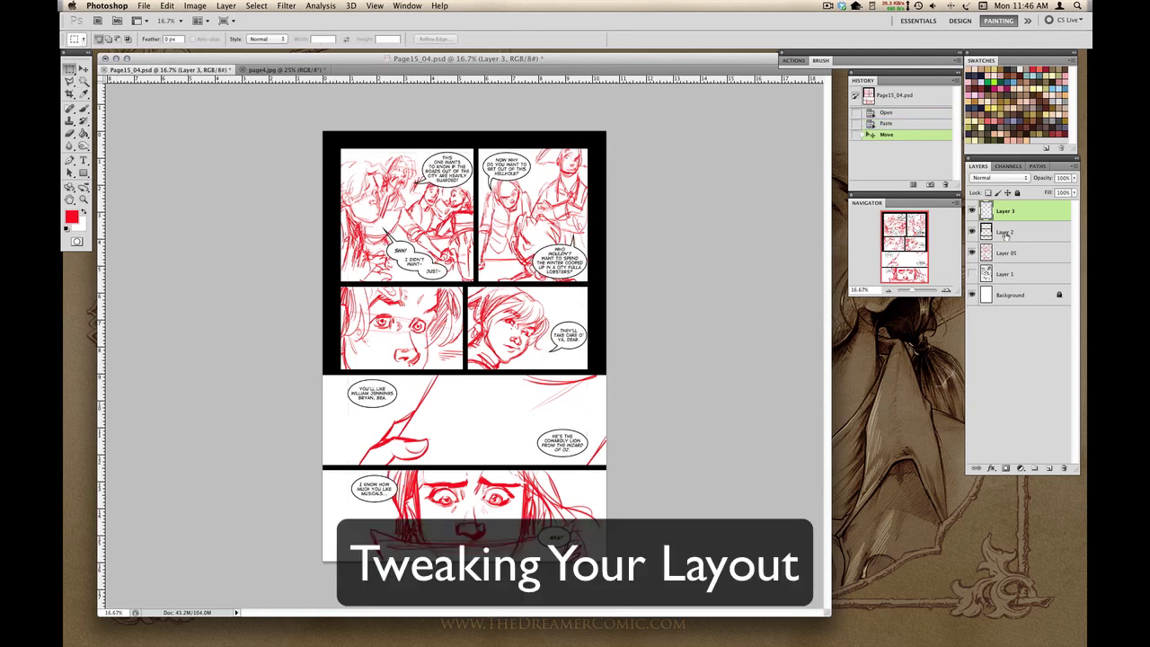
{"action": "left_click", "coordinate": [1007, 233]}
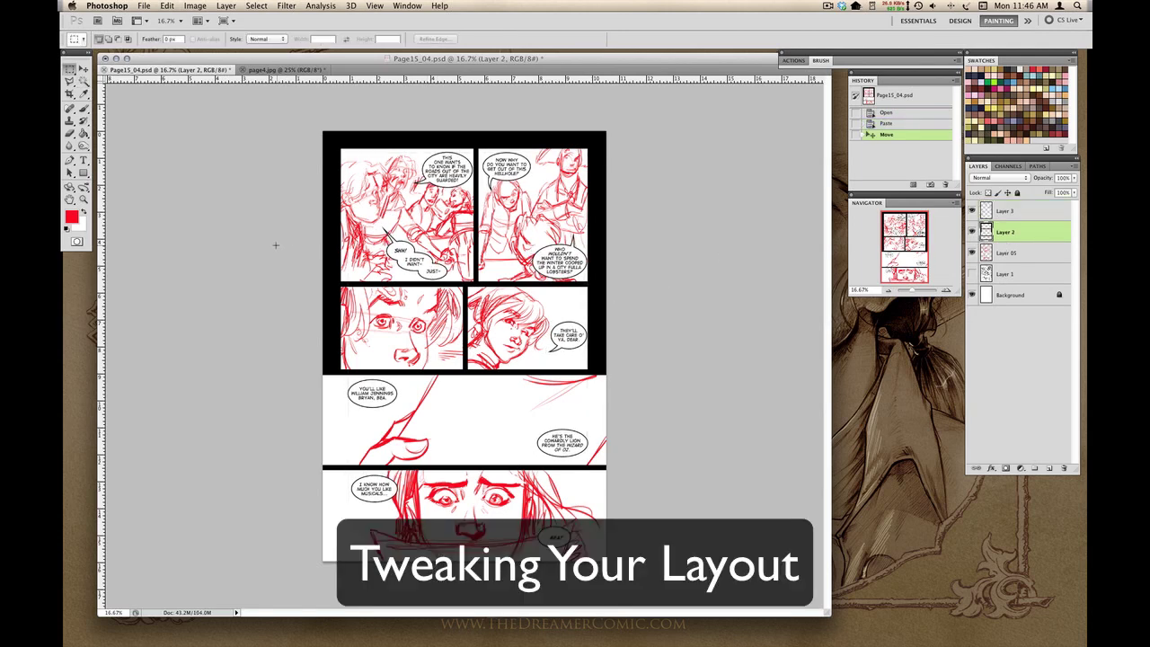
{"action": "left_click_drag", "start_coordinate": [571, 354], "coordinate": [641, 425]}
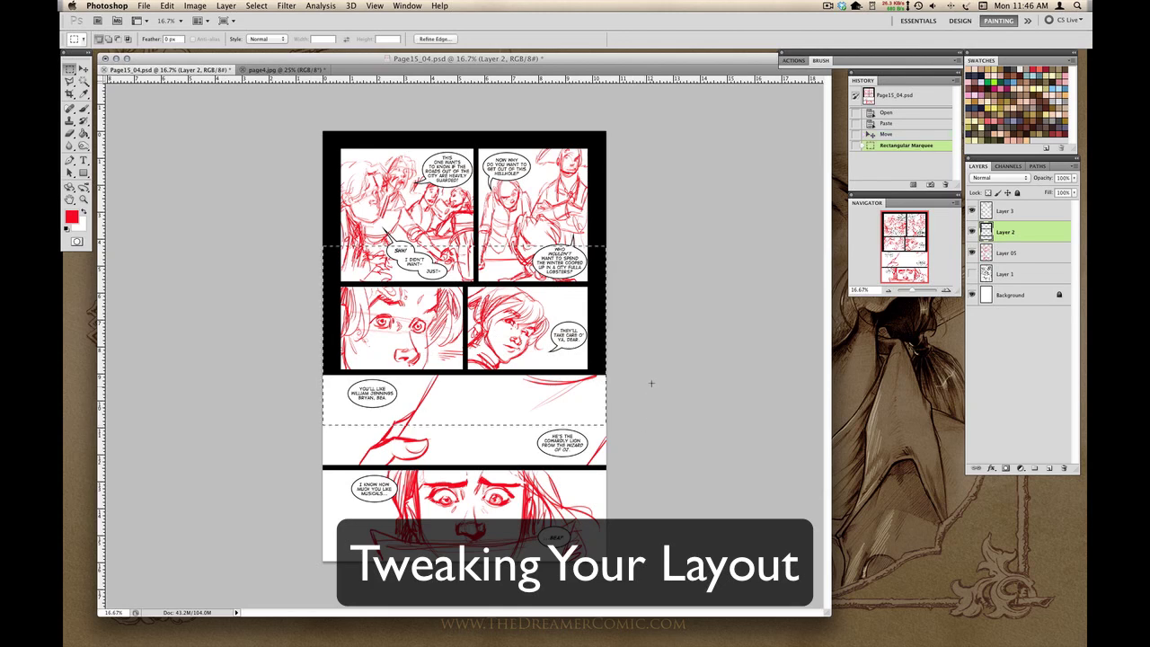
{"action": "left_click_drag", "start_coordinate": [593, 361], "coordinate": [595, 368]}
{"action": "mouse_move", "coordinate": [304, 206]}
{"action": "left_mouse_down"}
{"action": "mouse_move", "coordinate": [644, 250]}
{"action": "mouse_move", "coordinate": [603, 259]}
{"action": "mouse_move", "coordinate": [617, 257]}
{"action": "left_mouse_up"}
{"action": "key", "text": "super+d"}
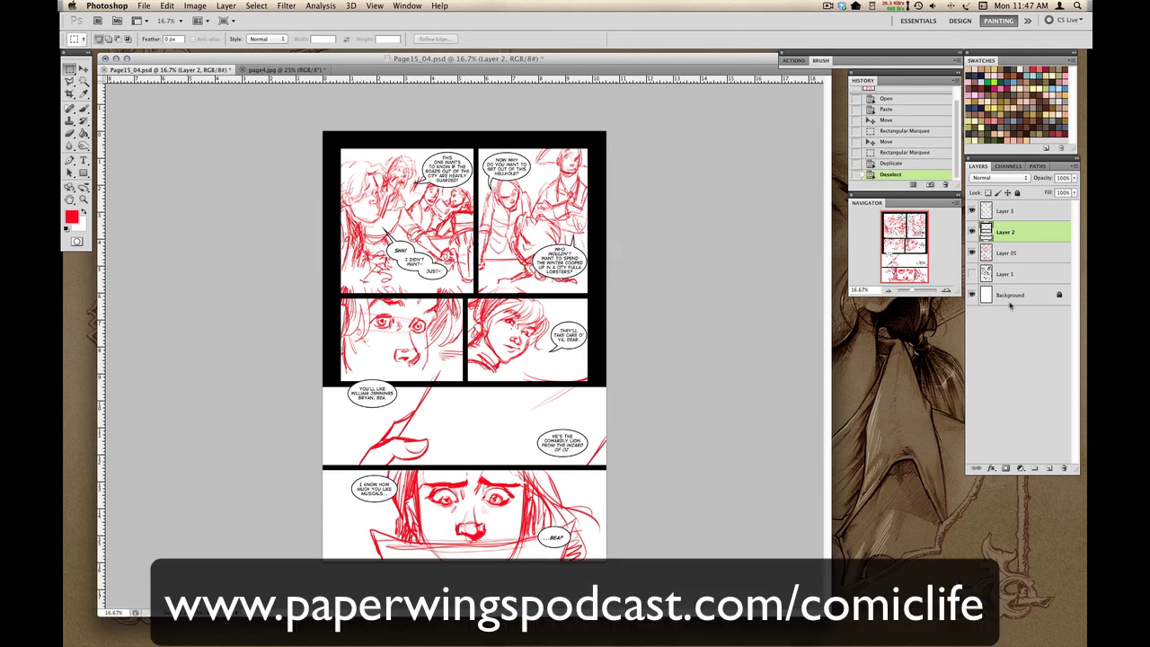
- On Layer 05, select the fifth panel's stray sketch lines that overlap the lowered border and second-row panels, and delete them
{"action": "left_click", "coordinate": [1015, 254]}
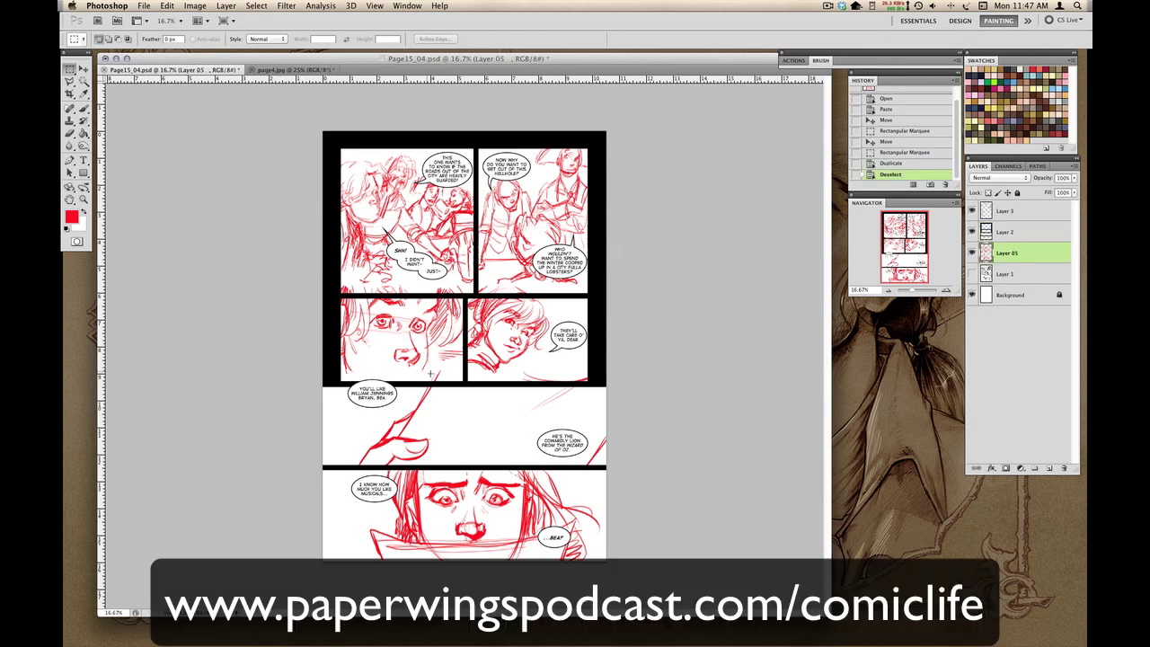
{"action": "left_click_drag", "start_coordinate": [456, 385], "coordinate": [606, 385]}
{"action": "left_click_drag", "start_coordinate": [480, 366], "coordinate": [511, 378]}
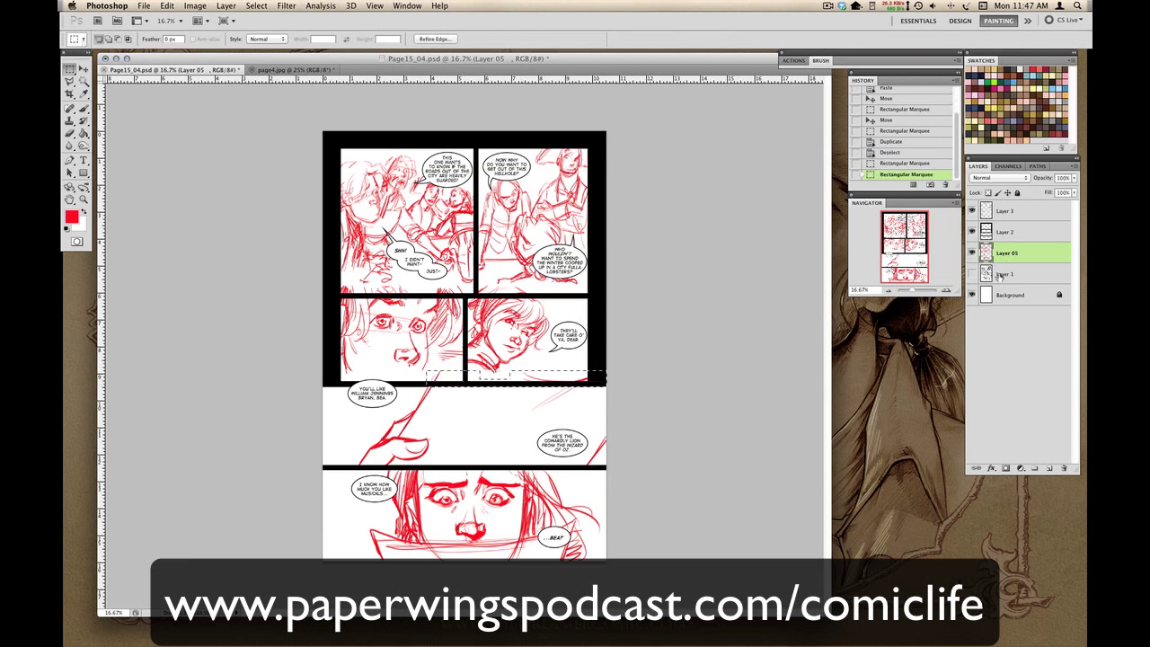
{"action": "key", "text": "Delete"}
- Move the two second-row sketches and the first panel's sketch down to fit their shifted panels, and deselect
{"action": "left_click_drag", "start_coordinate": [401, 306], "coordinate": [552, 379]}
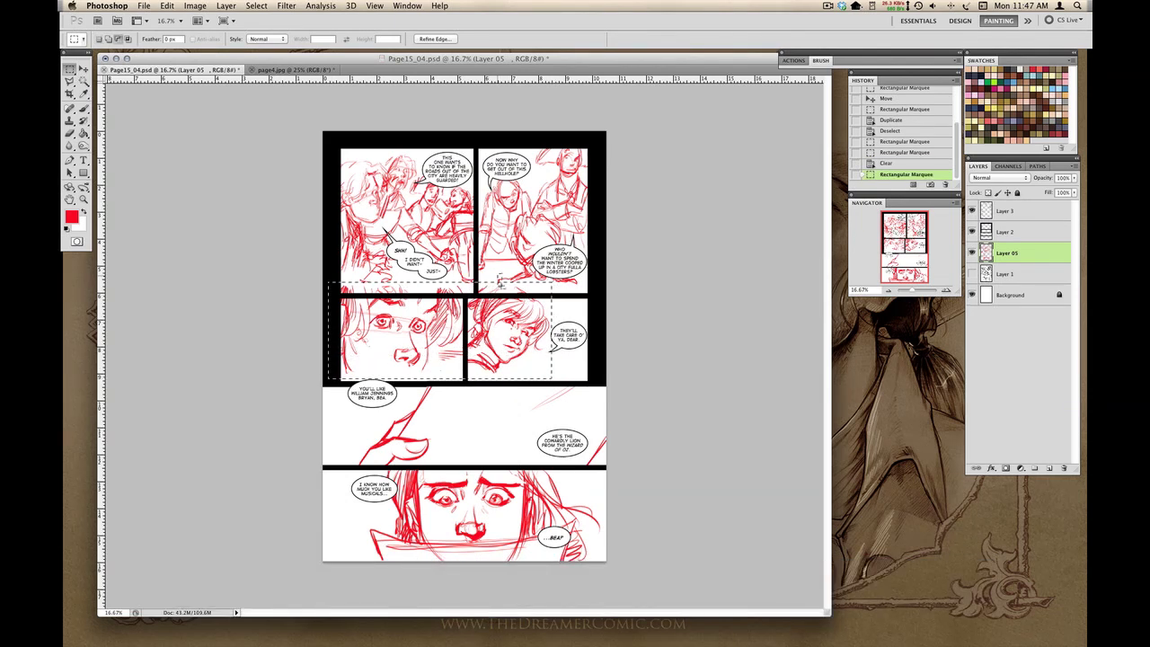
{"action": "mouse_move", "coordinate": [491, 275]}
{"action": "left_mouse_down"}
{"action": "mouse_move", "coordinate": [530, 287]}
{"action": "mouse_move", "coordinate": [510, 333]}
{"action": "left_mouse_up"}
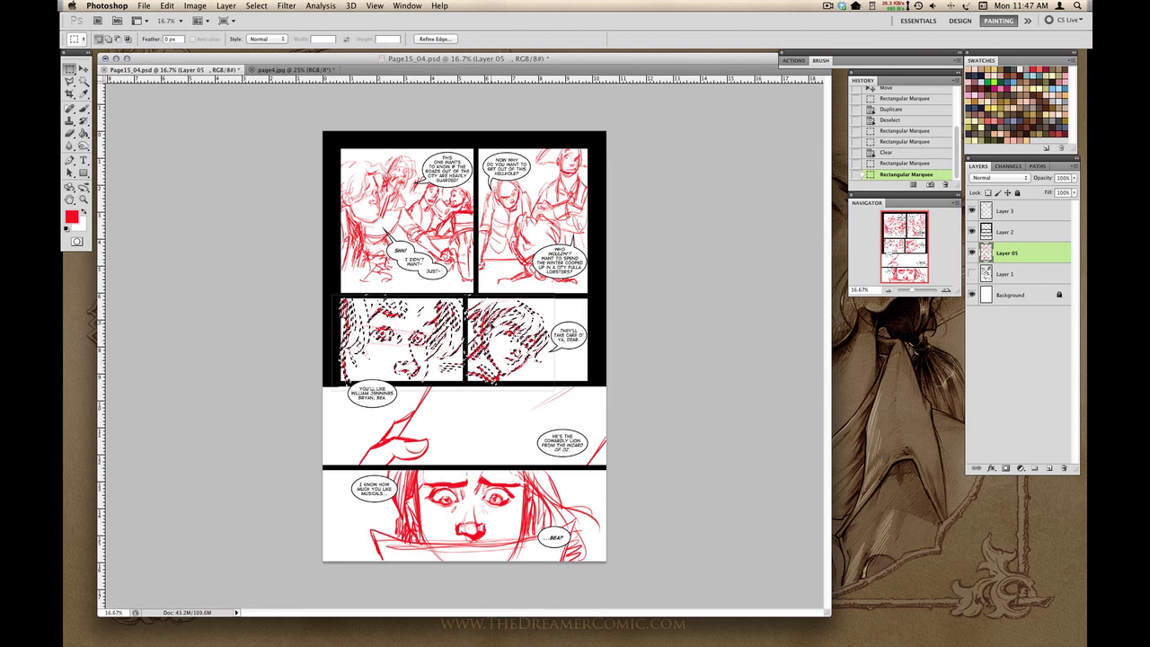
{"action": "key", "text": "super+d"}
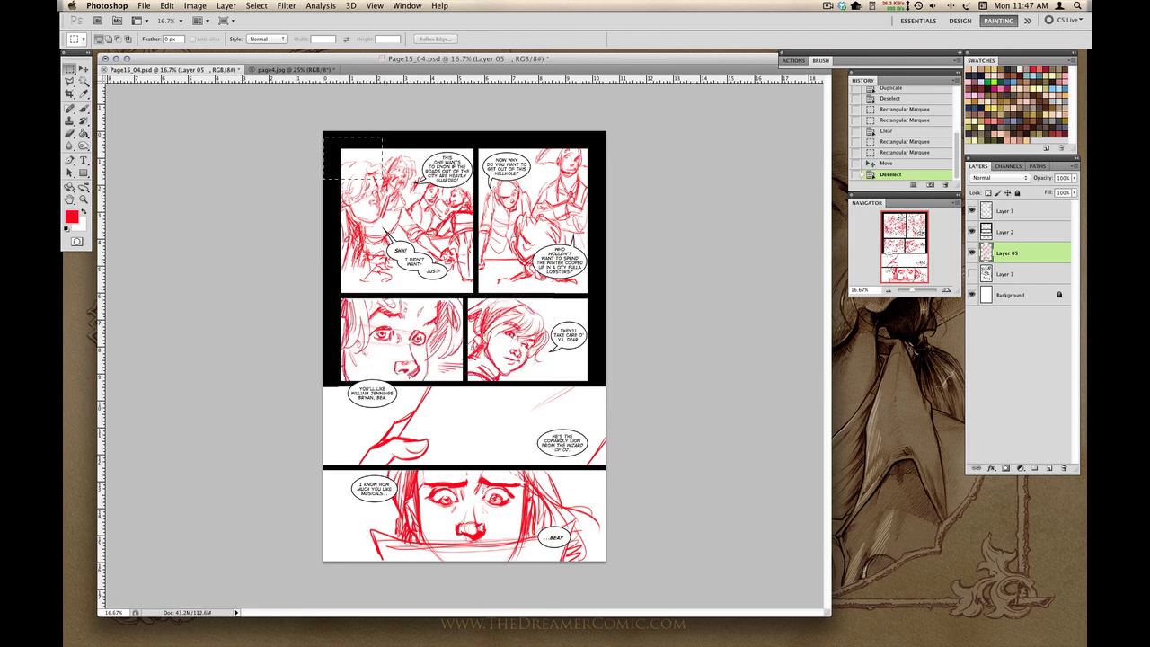
{"action": "left_click_drag", "start_coordinate": [381, 178], "coordinate": [476, 297]}
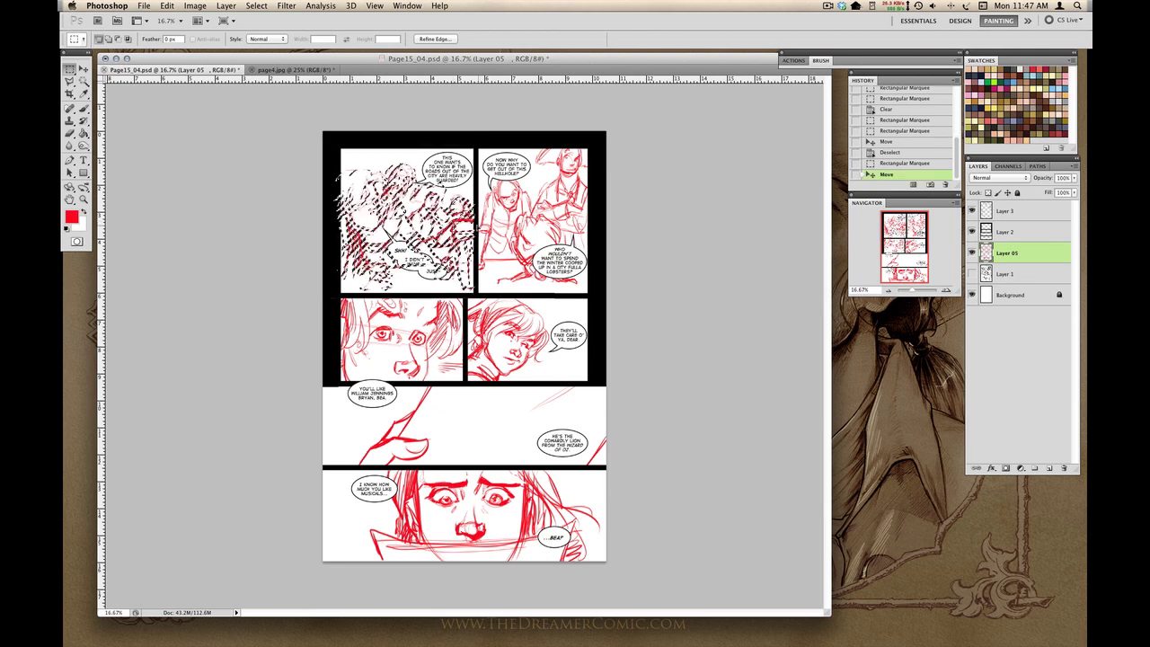
{"action": "key", "text": "super+d"}
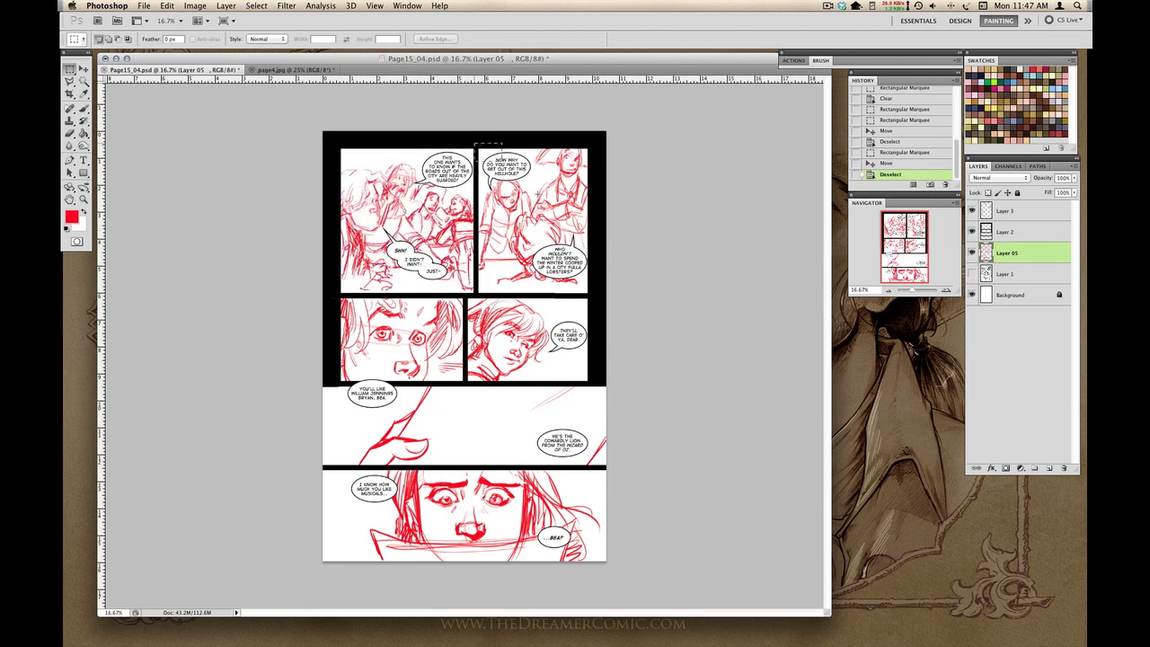
- Select the second panel's sketch, scale it down slightly, reposition it within the panel, and deselect
{"action": "left_click_drag", "start_coordinate": [502, 149], "coordinate": [595, 293]}
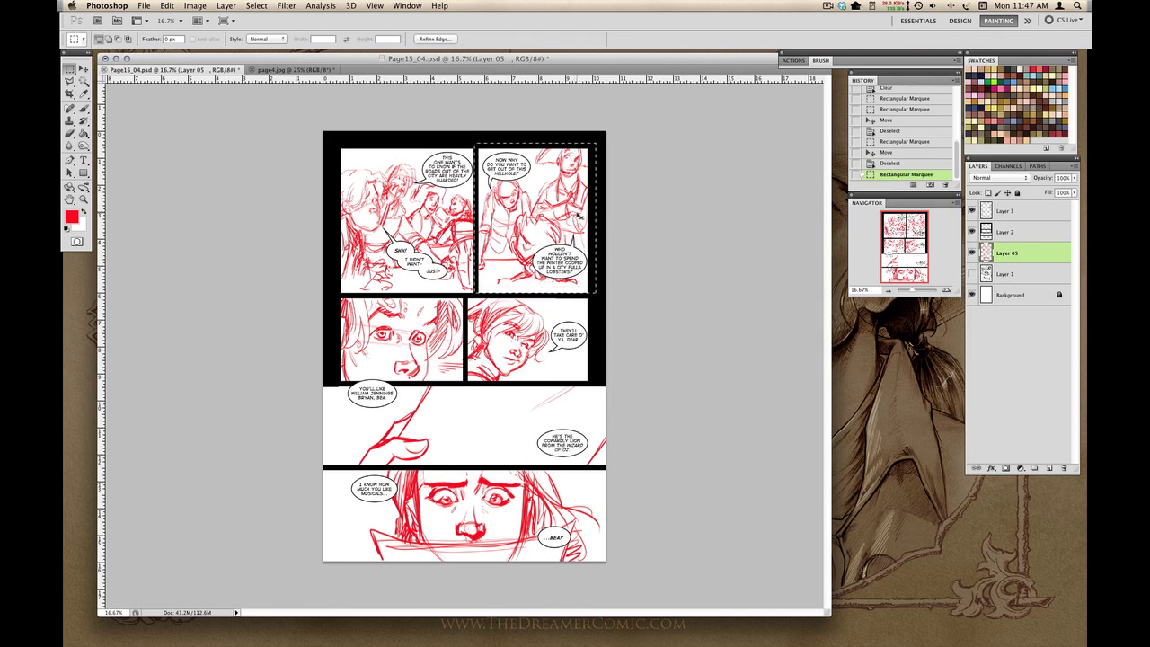
{"action": "key", "text": "ctrl+t"}
{"action": "left_click_drag", "start_coordinate": [595, 143], "coordinate": [590, 150]}
{"action": "key", "text": "Return"}
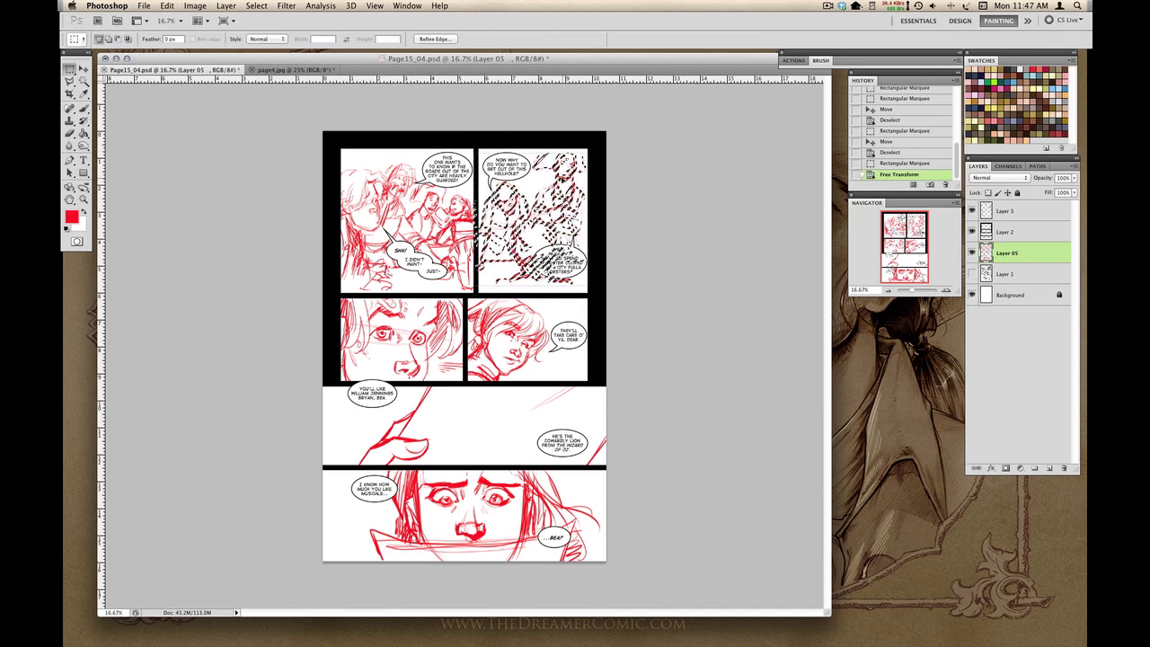
{"action": "left_click_drag", "start_coordinate": [563, 179], "coordinate": [562, 180]}
{"action": "key", "text": "super+d"}
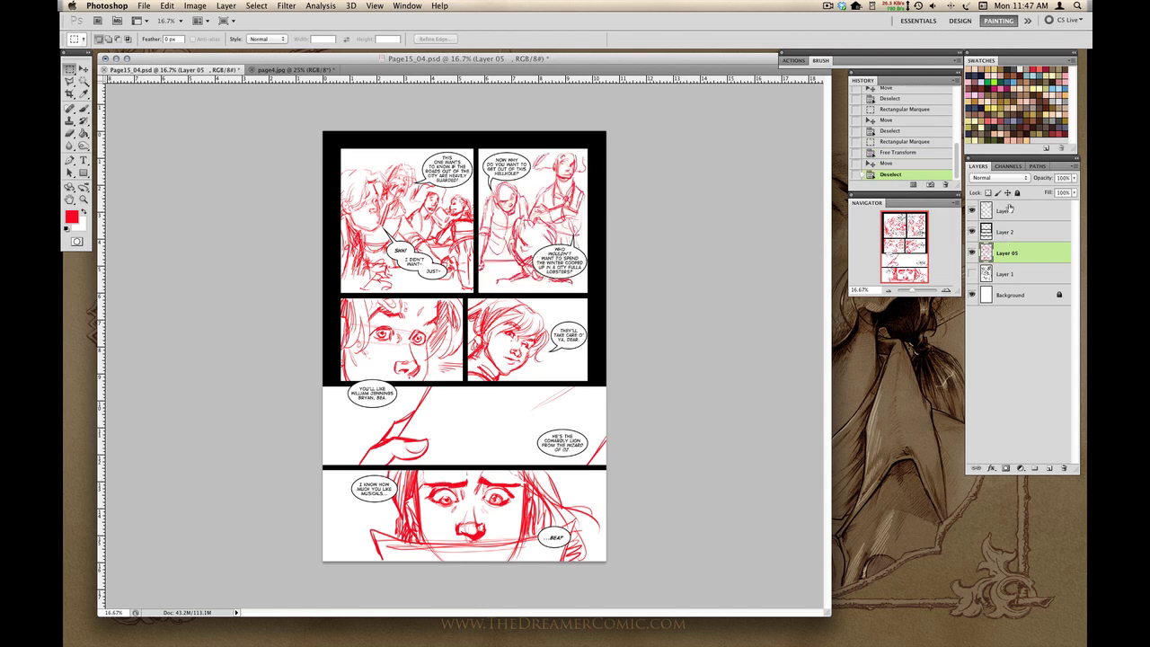
- Rename Layer 3 as "balloons"
{"action": "left_click", "coordinate": [1006, 213]}
{"action": "double_click", "coordinate": [1007, 214]}
{"action": "type", "text": "balloons"}
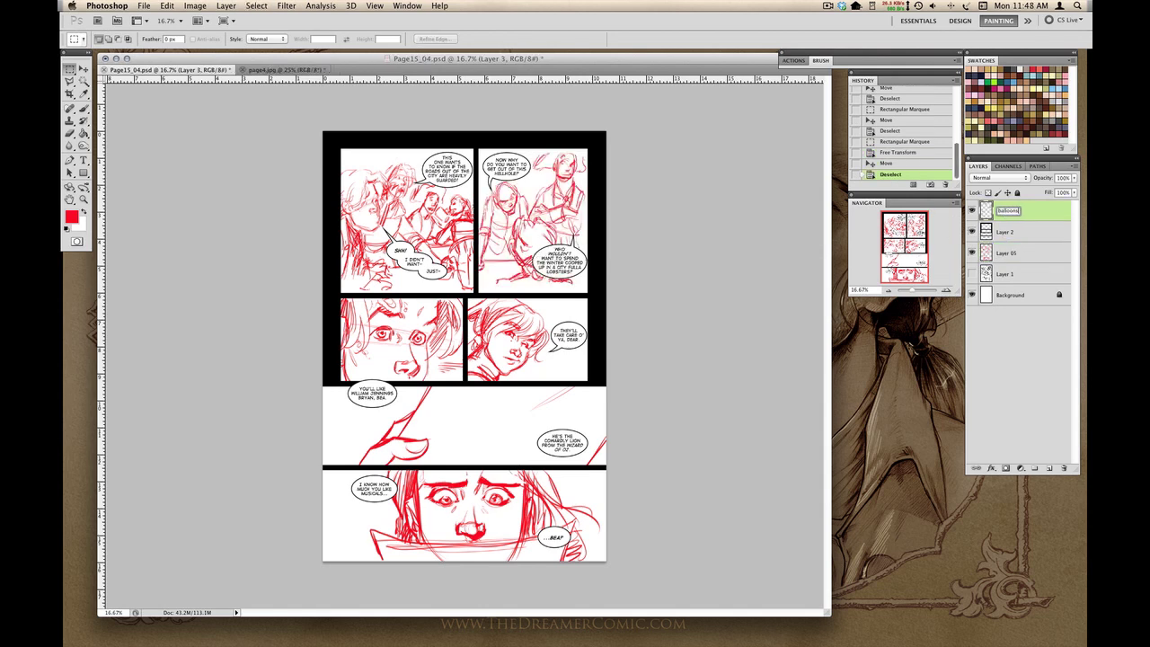
{"action": "key", "text": "Return"}
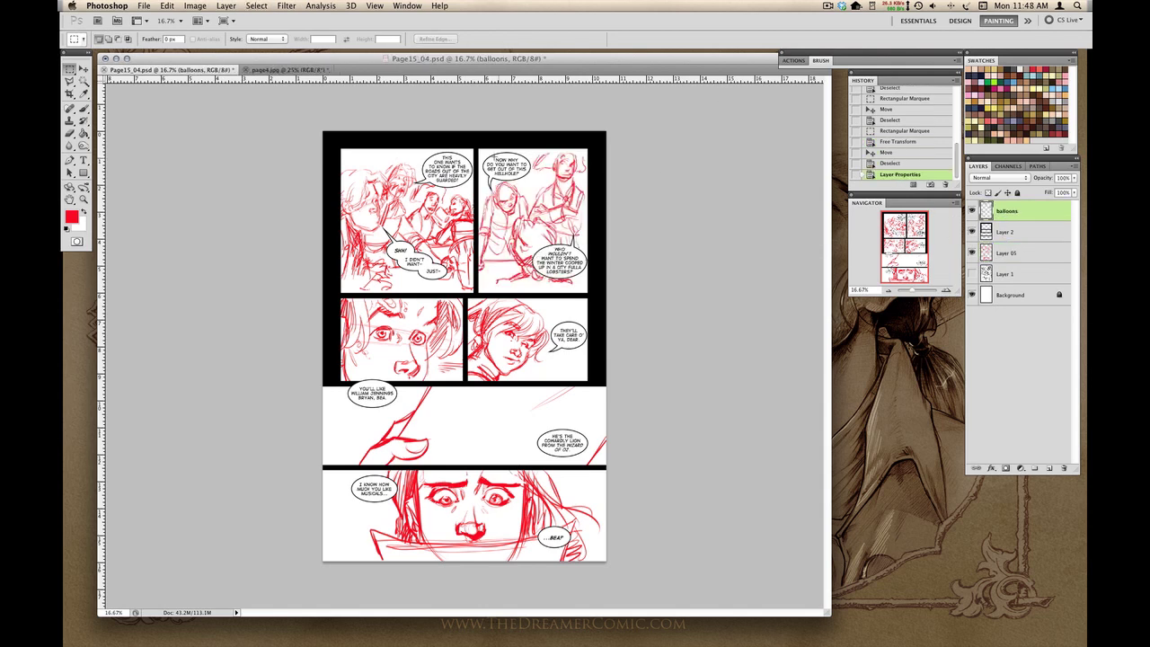
- Nudge the "Now why" balloon up and left, and lower the "Shh! I didn't want- just-" balloons within the first panel
{"action": "left_click_drag", "start_coordinate": [507, 173], "coordinate": [564, 195]}
{"action": "left_click_drag", "start_coordinate": [521, 176], "coordinate": [519, 175]}
{"action": "mouse_move", "coordinate": [396, 146]}
{"action": "left_mouse_down"}
{"action": "mouse_move", "coordinate": [473, 203]}
{"action": "mouse_move", "coordinate": [460, 177]}
{"action": "left_mouse_up"}
{"action": "left_click_drag", "start_coordinate": [366, 215], "coordinate": [460, 291]}
{"action": "left_click_drag", "start_coordinate": [425, 269], "coordinate": [426, 280]}
- Lower the "Who wouldn't" and "They'll take care o' ya, dear" balloons, and reposition both fifth-panel balloons clear of the borders
{"action": "mouse_move", "coordinate": [500, 212]}
{"action": "left_mouse_down"}
{"action": "mouse_move", "coordinate": [598, 284]}
{"action": "mouse_move", "coordinate": [568, 281]}
{"action": "mouse_move", "coordinate": [603, 370]}
{"action": "left_mouse_up"}
{"action": "left_click_drag", "start_coordinate": [569, 338], "coordinate": [567, 353]}
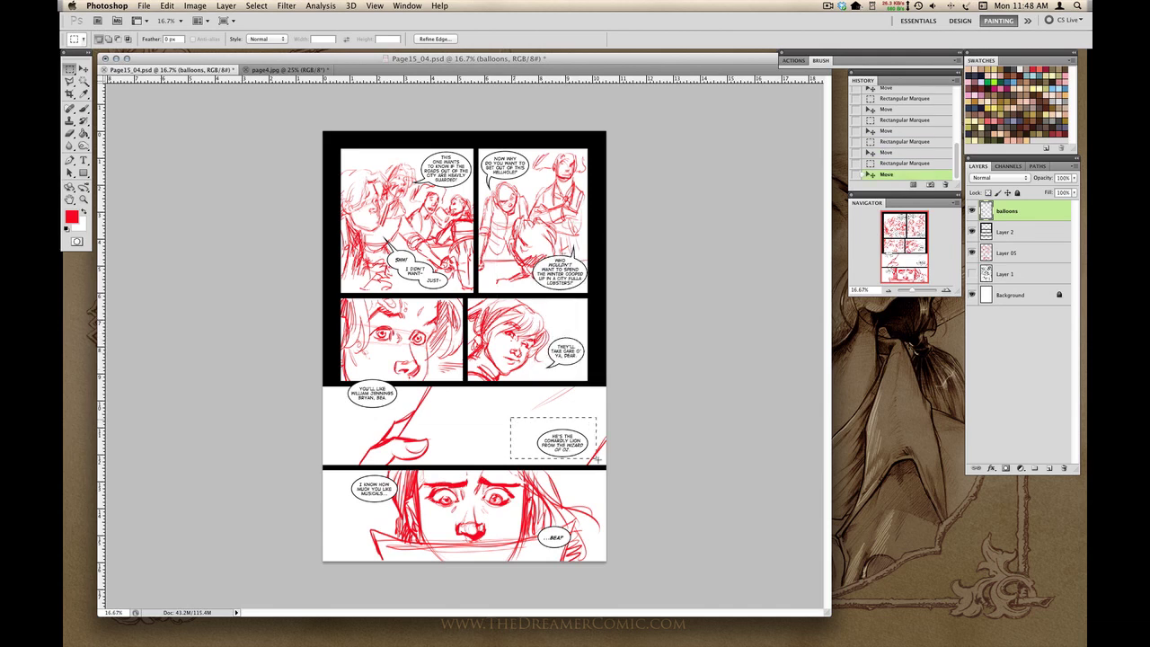
{"action": "mouse_move", "coordinate": [514, 419]}
{"action": "left_mouse_down"}
{"action": "mouse_move", "coordinate": [600, 460]}
{"action": "mouse_move", "coordinate": [568, 453]}
{"action": "left_mouse_up"}
{"action": "left_click_drag", "start_coordinate": [378, 398], "coordinate": [407, 433]}
{"action": "left_click_drag", "start_coordinate": [383, 395], "coordinate": [379, 406]}
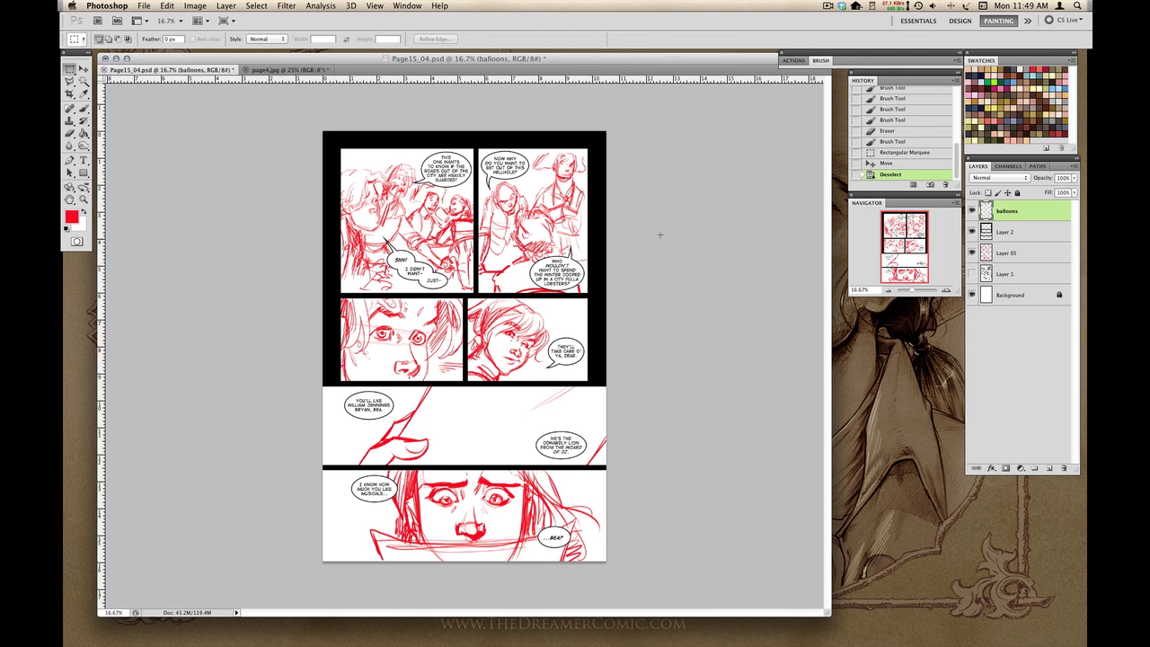